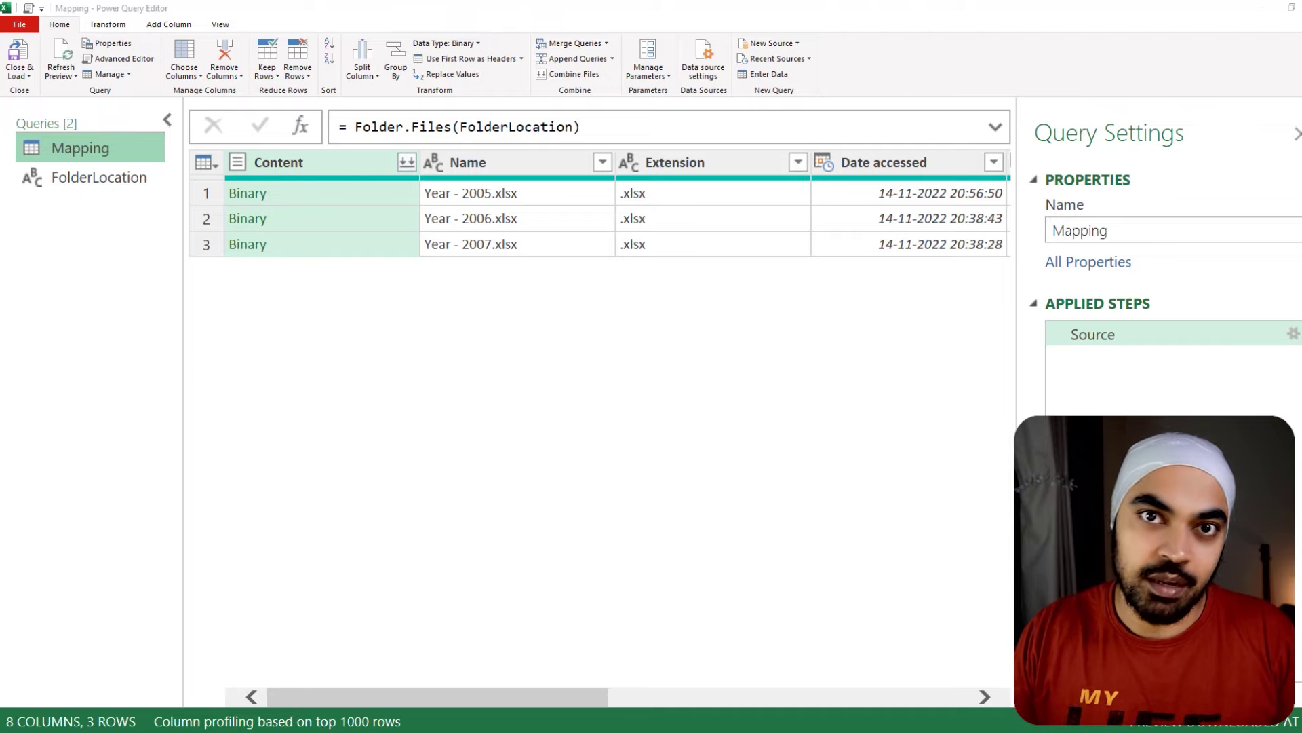
left_click(102, 188)
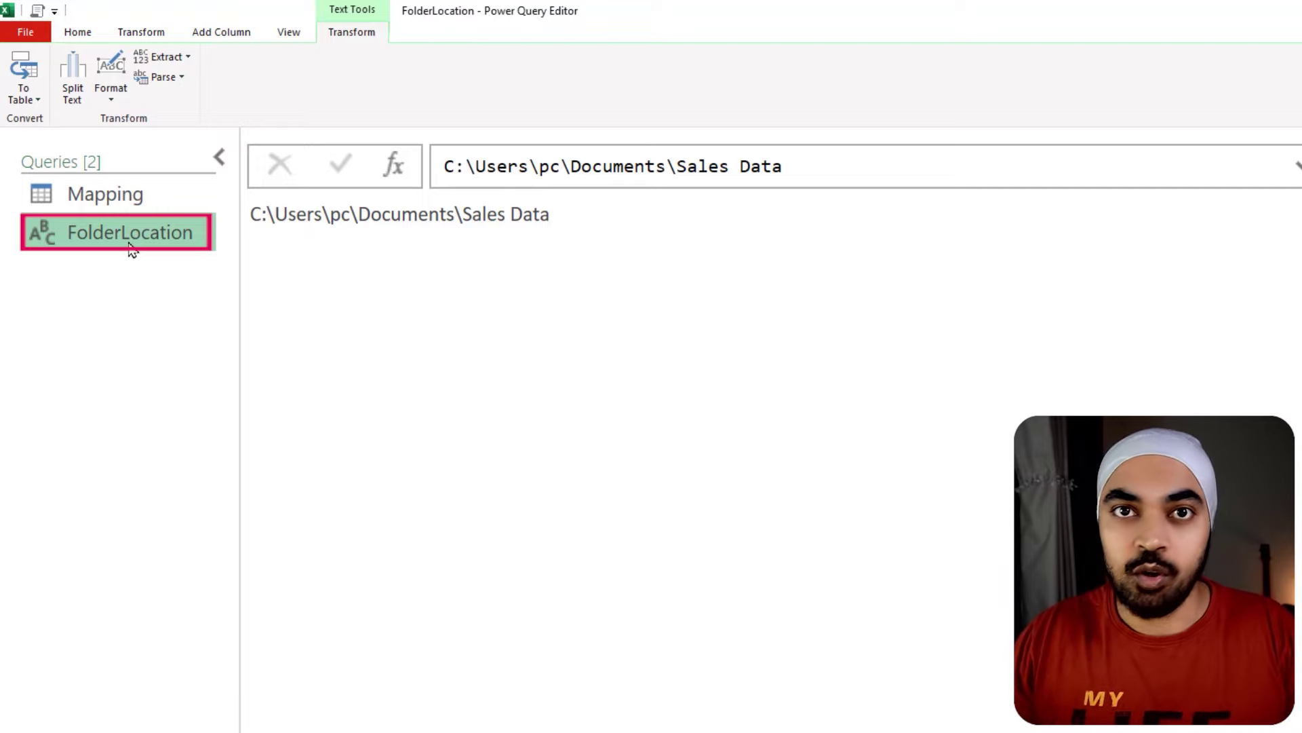
right_click(115, 289)
mouse_move(129, 252)
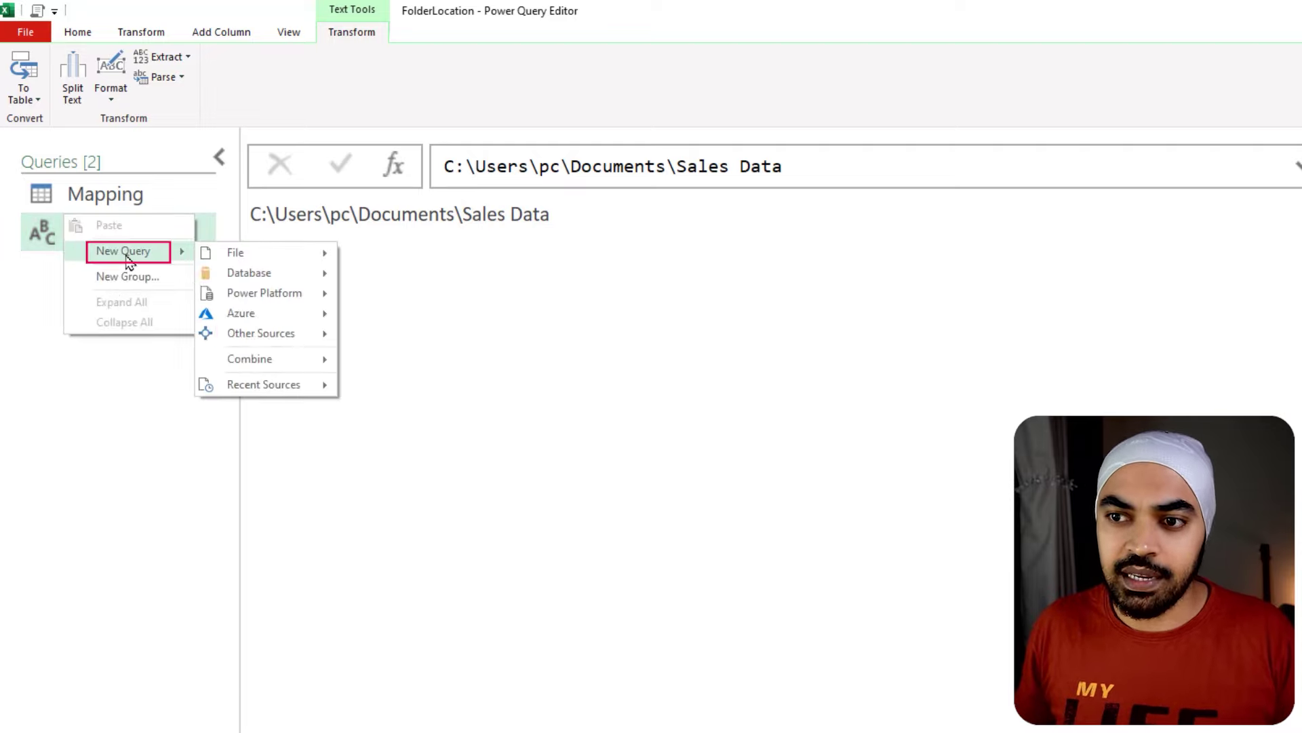
mouse_move(234, 333)
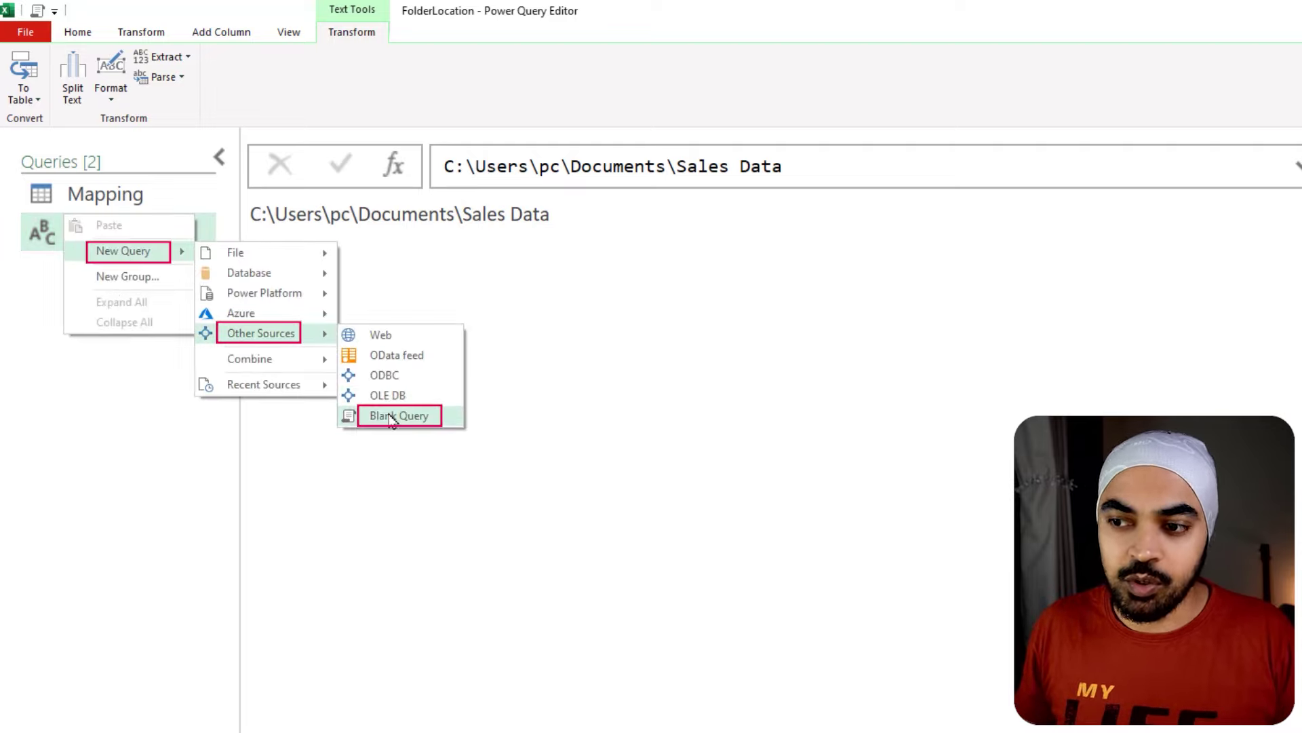
left_click(1004, 380)
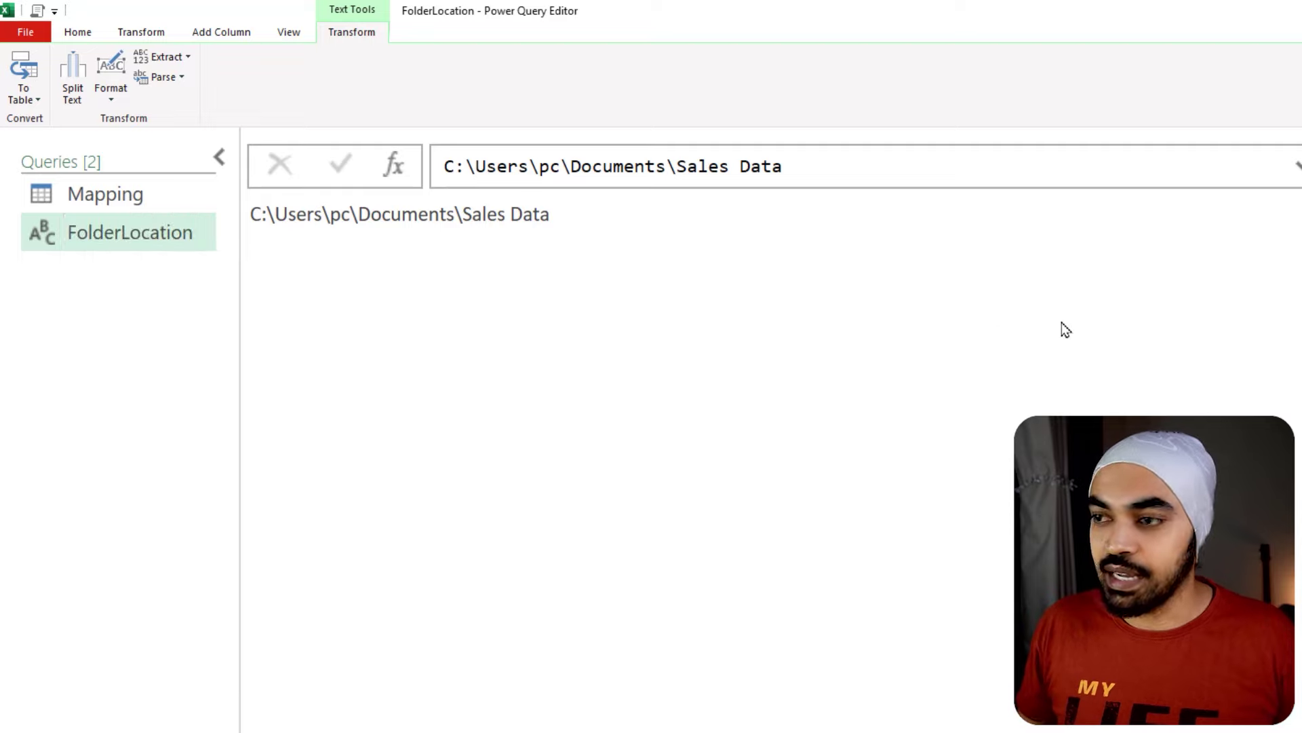
mouse_move(435, 133)
left_mouse_down()
mouse_move(692, 195)
mouse_move(806, 200)
left_mouse_up()
left_click_drag(861, 95, 816, 157)
key("Escape")
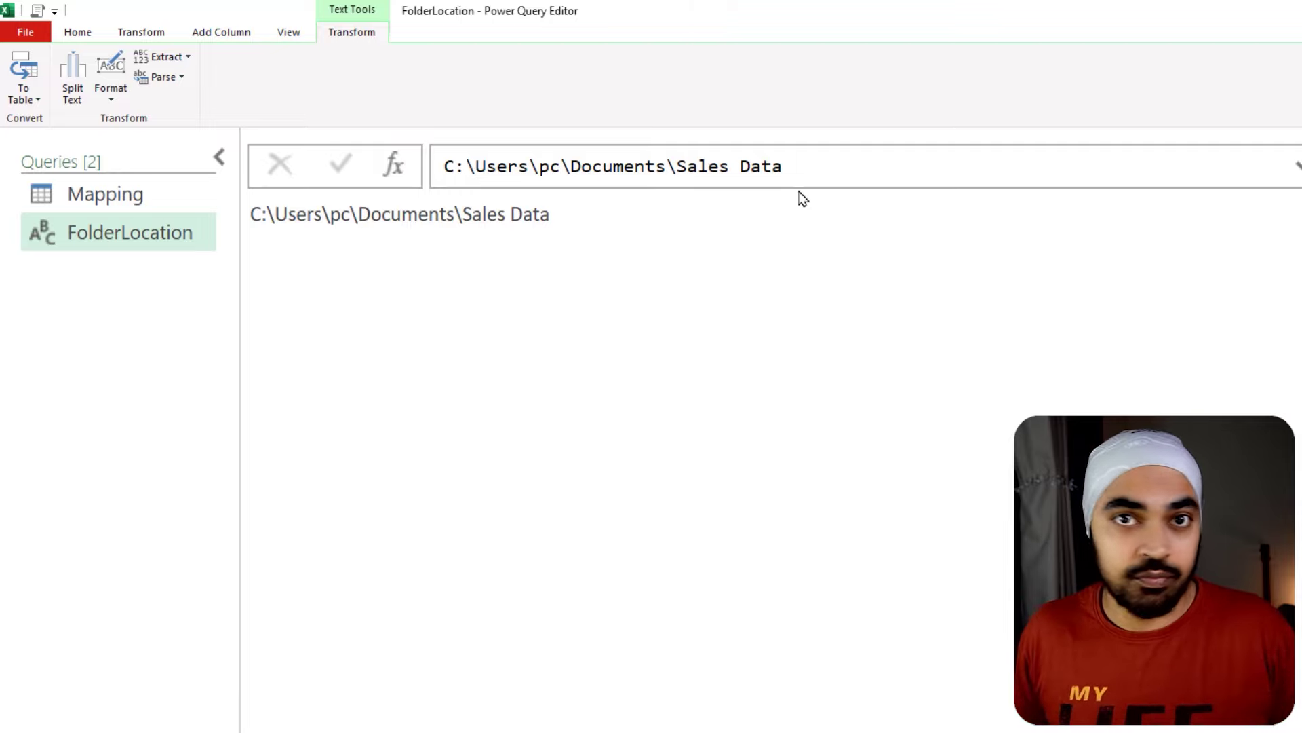
mouse_move(419, 137)
left_mouse_down()
mouse_move(807, 209)
mouse_move(811, 172)
left_mouse_up()
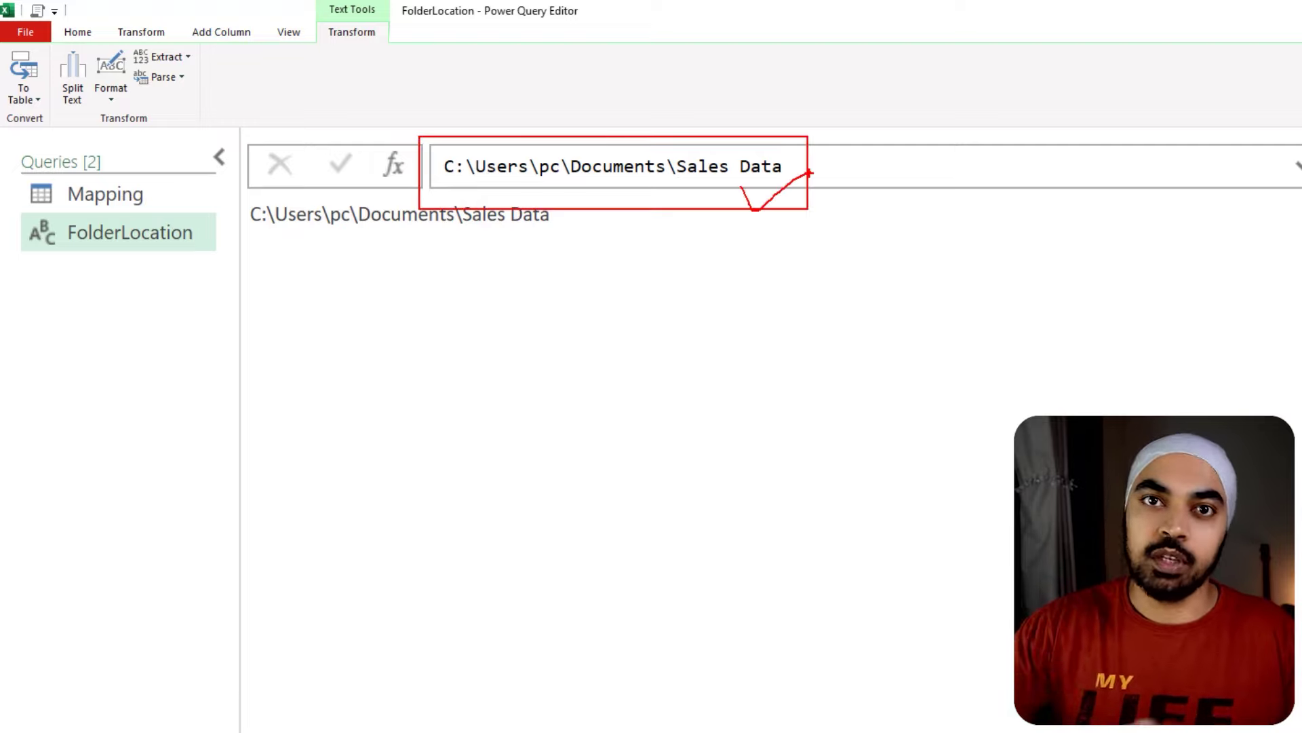
key("Escape")
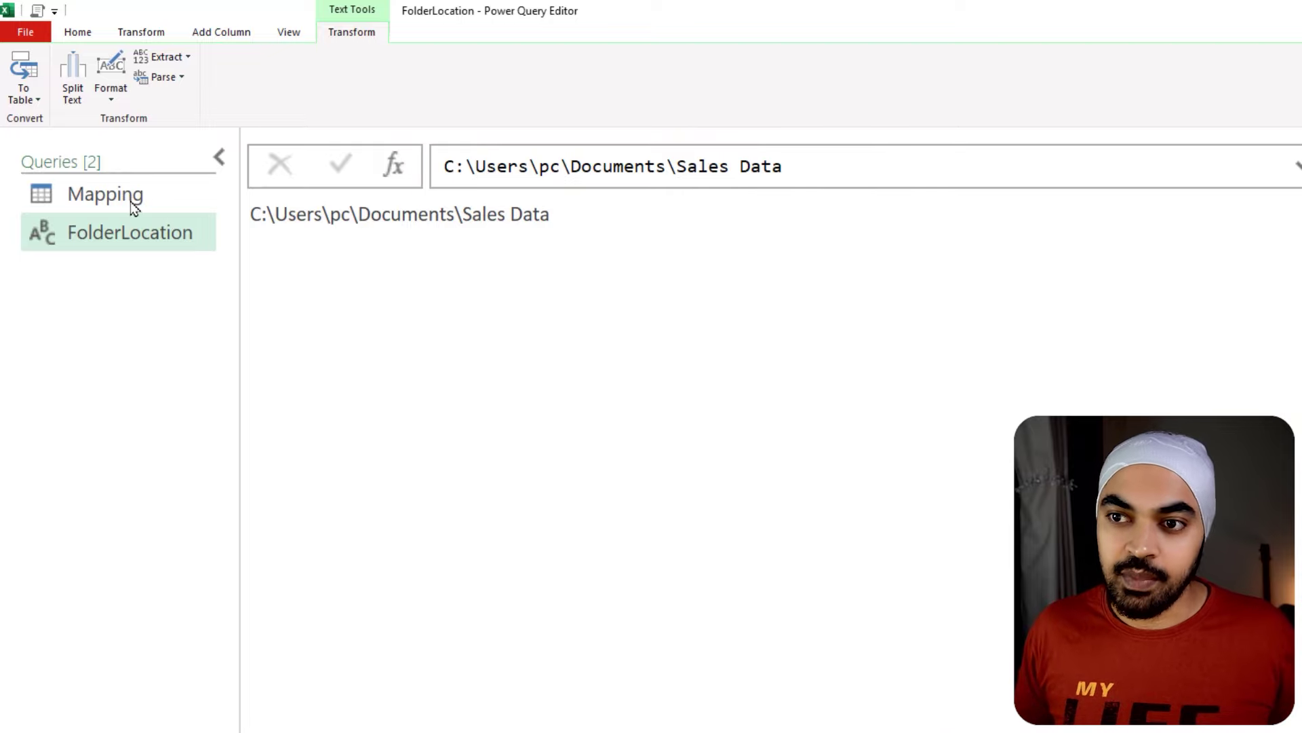
left_click(131, 195)
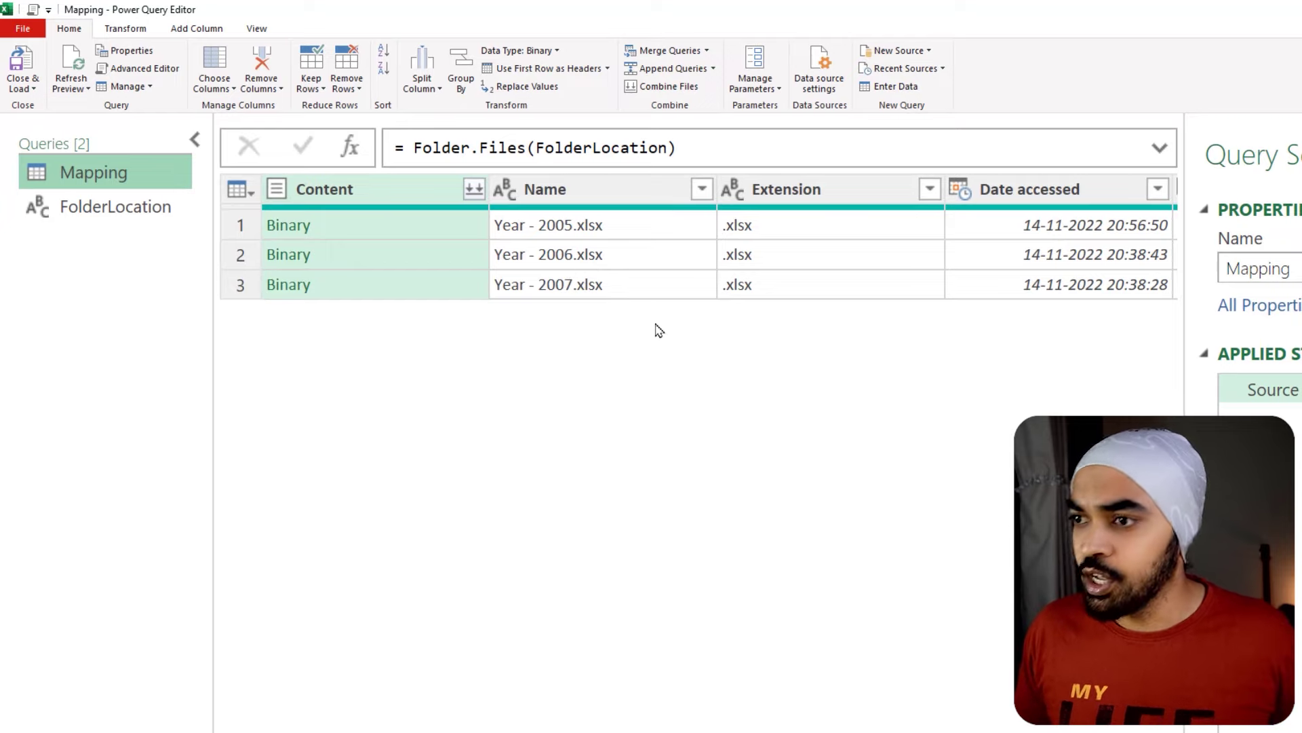
Preview the Binary contents of Year - 2005, Year - 2006 and Year - 2007.xlsx
mouse_move(386, 119)
left_mouse_down()
mouse_move(478, 162)
mouse_move(723, 185)
left_mouse_up()
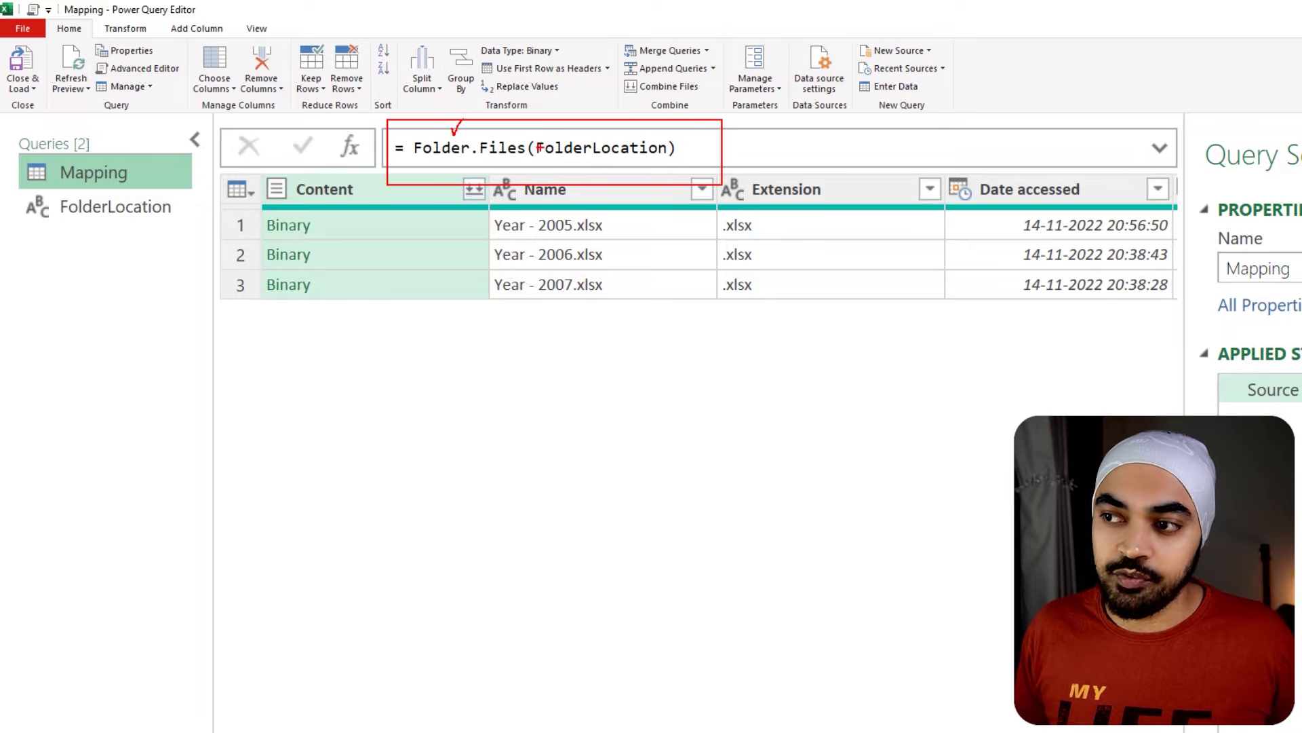
mouse_move(649, 134)
left_mouse_down()
mouse_move(524, 141)
mouse_move(667, 159)
mouse_move(182, 204)
left_mouse_up()
key("Escape")
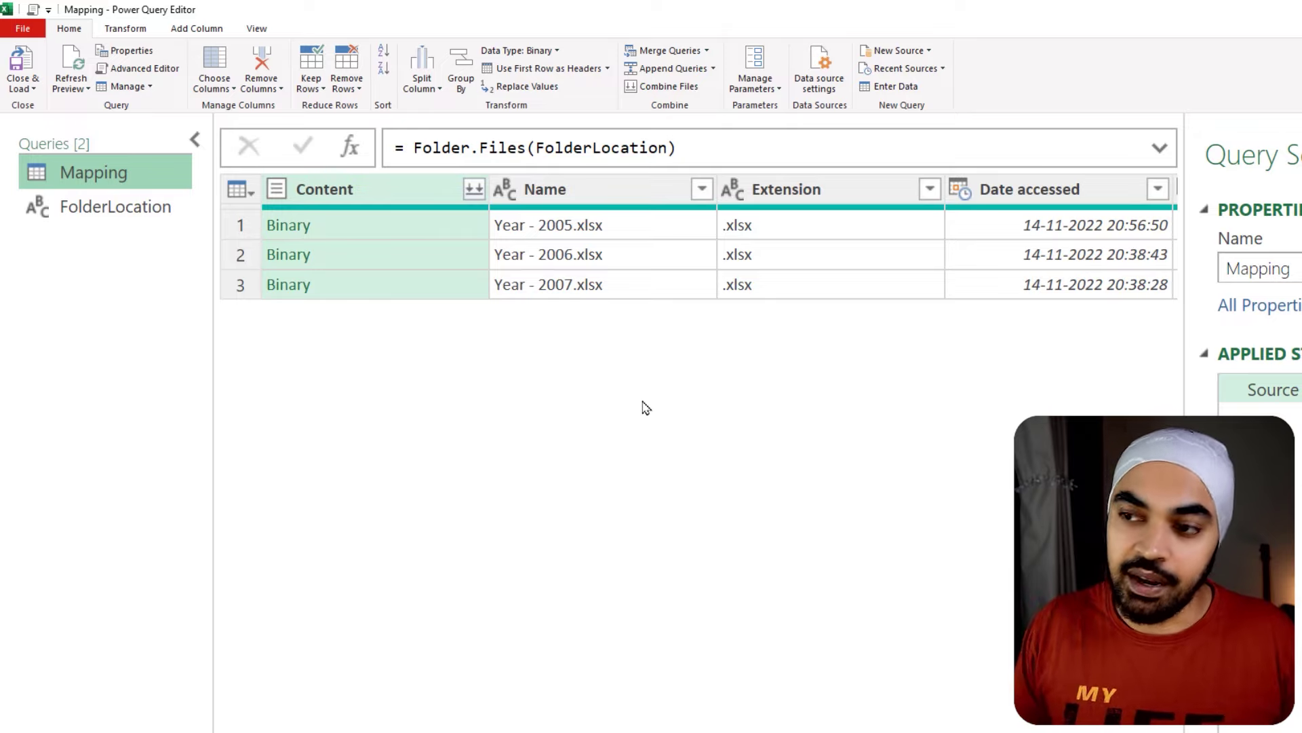
left_click(402, 227)
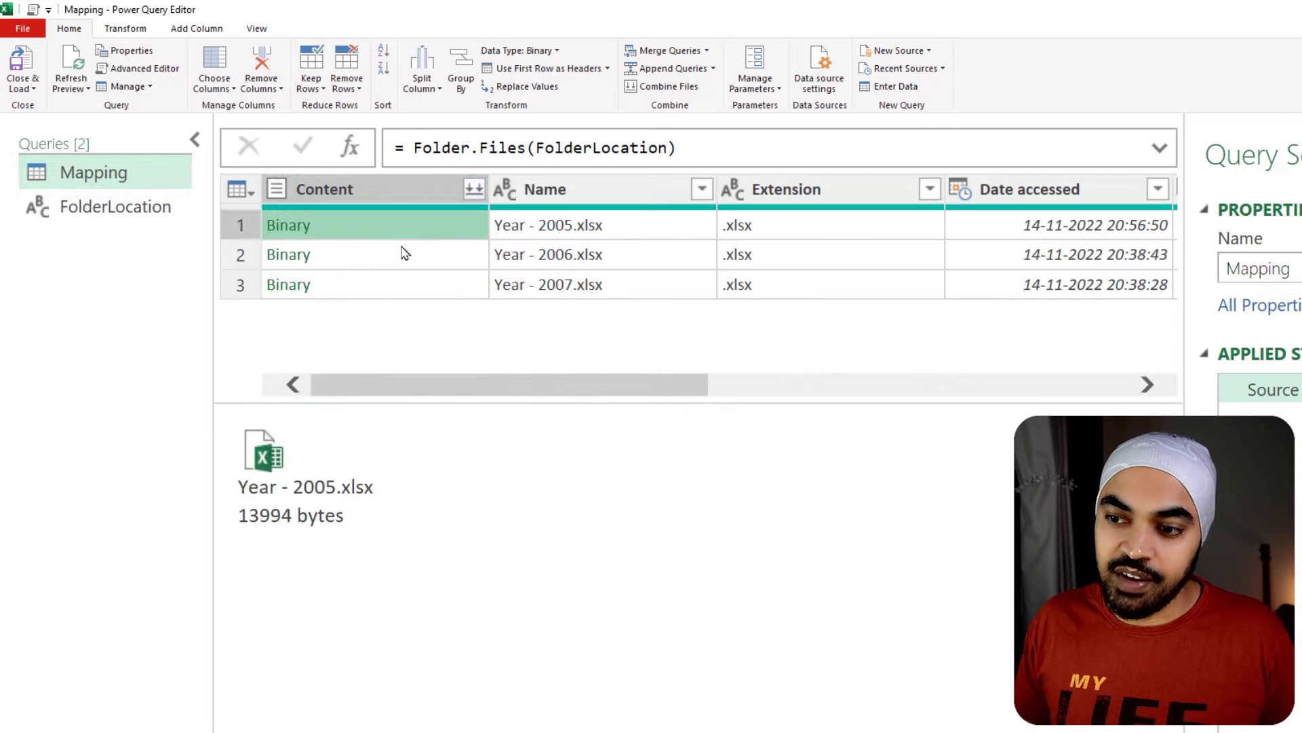
left_click(404, 257)
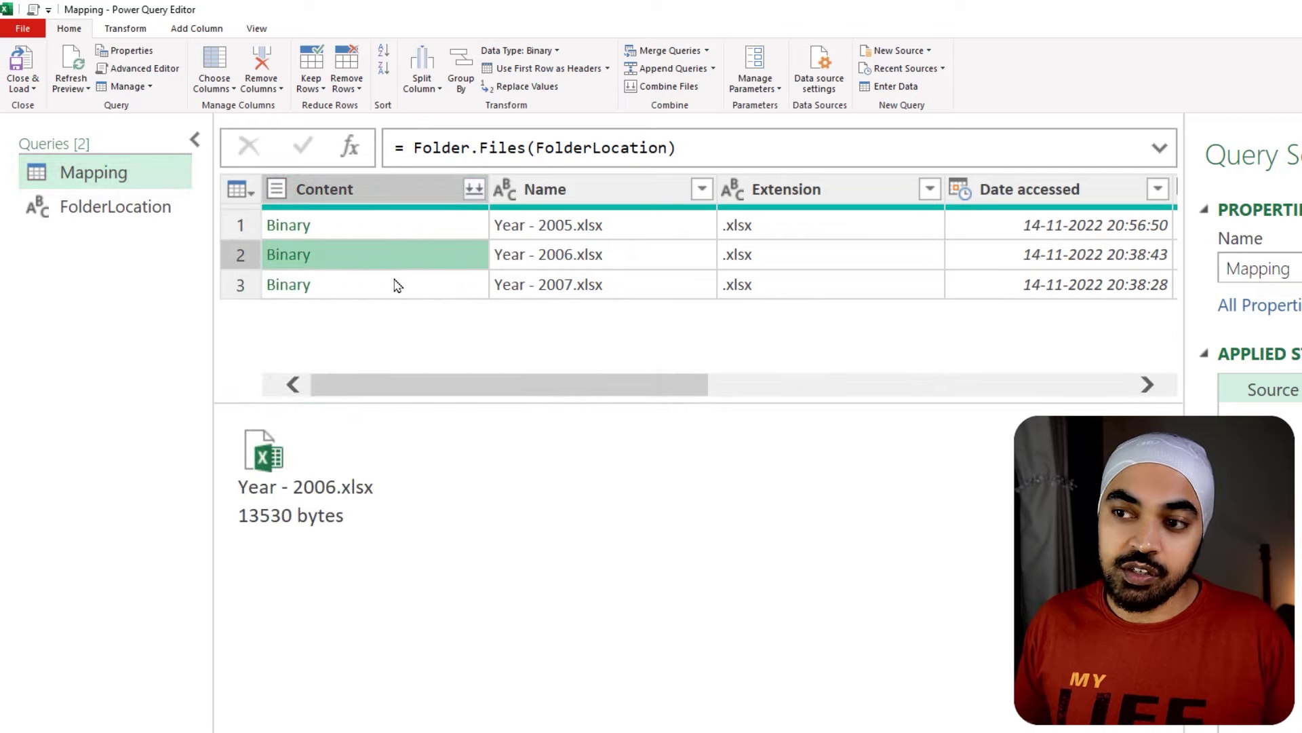
left_click(397, 283)
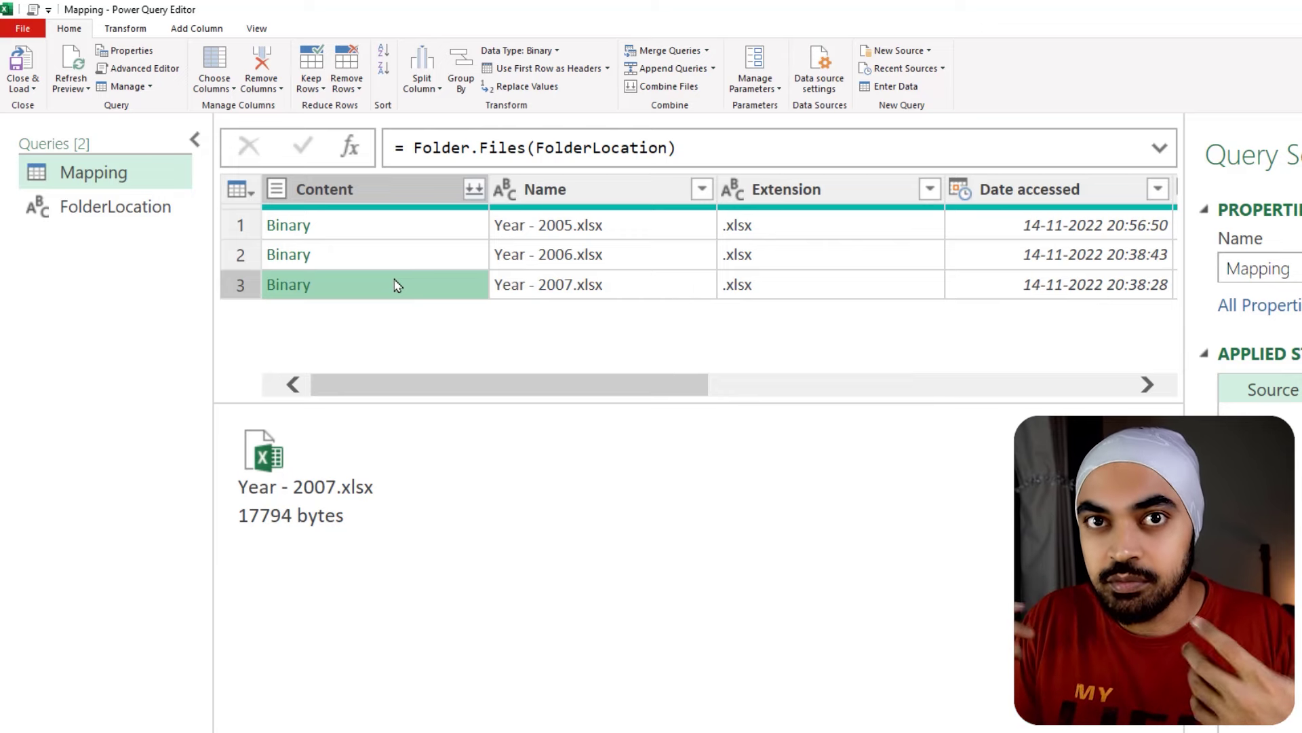
left_click(206, 32)
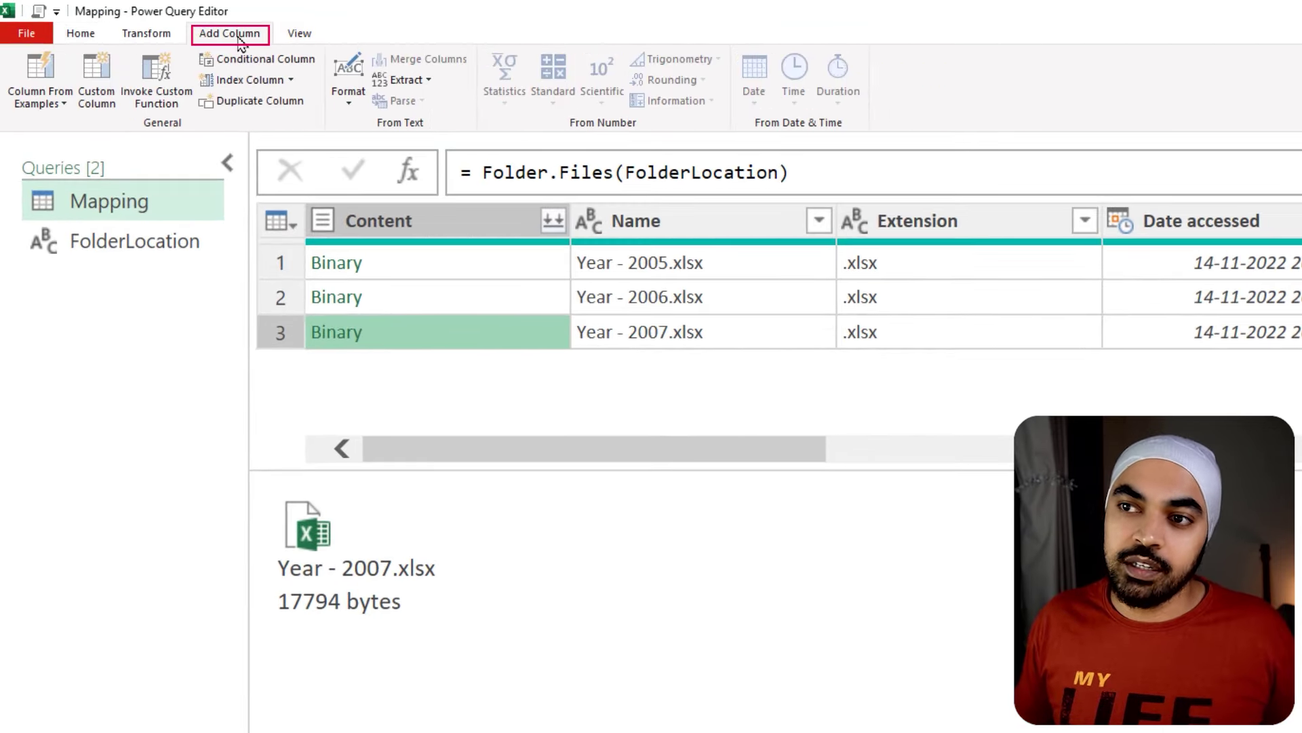
Write a custom column formula Excel.Workbook([Content], true) using the Content column
left_click(96, 82)
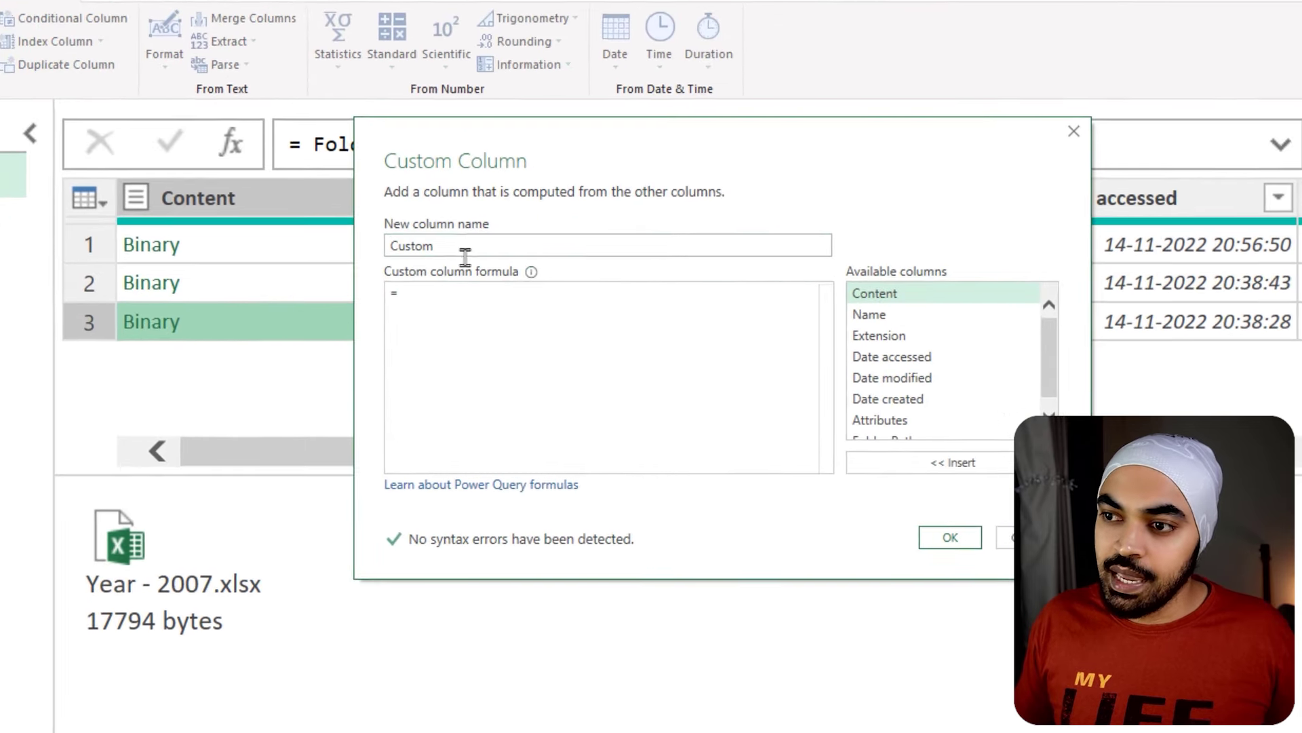
left_click(655, 459)
type("Excel.Workbook(")
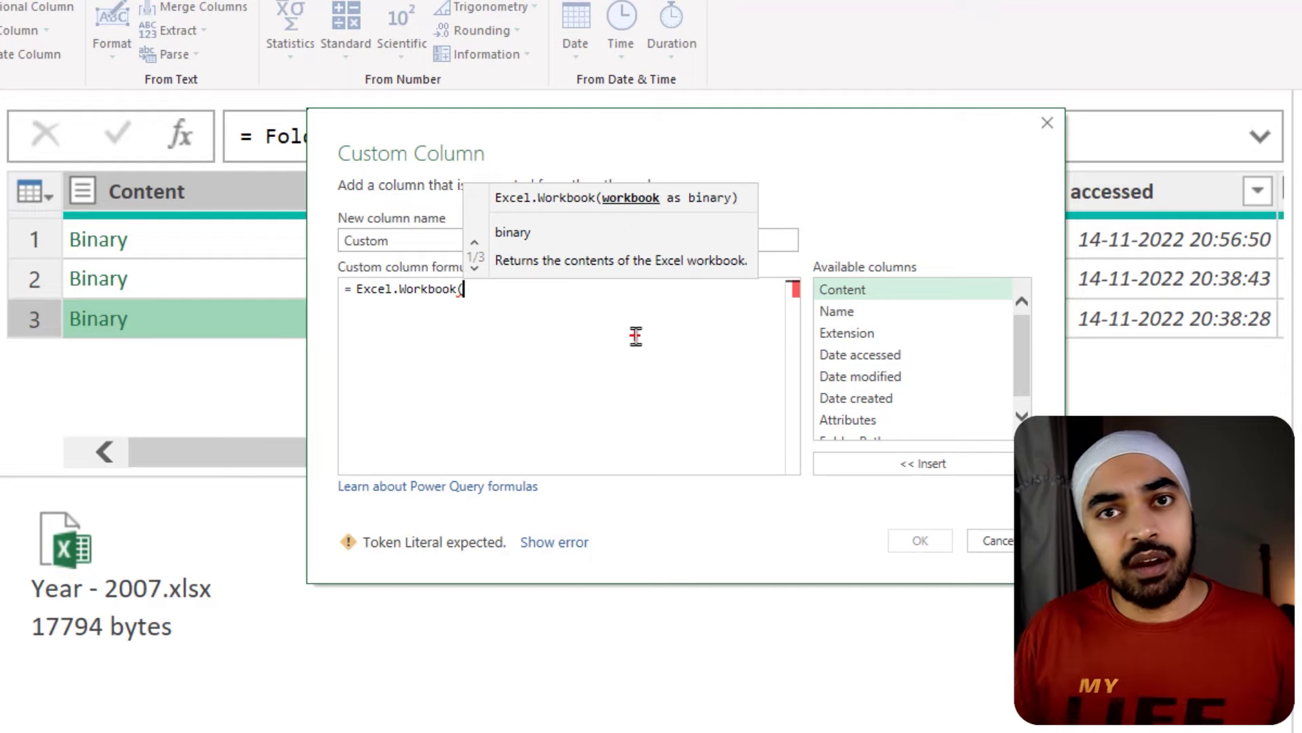
mouse_move(191, 175)
left_mouse_down()
mouse_move(74, 178)
mouse_move(215, 193)
left_mouse_up()
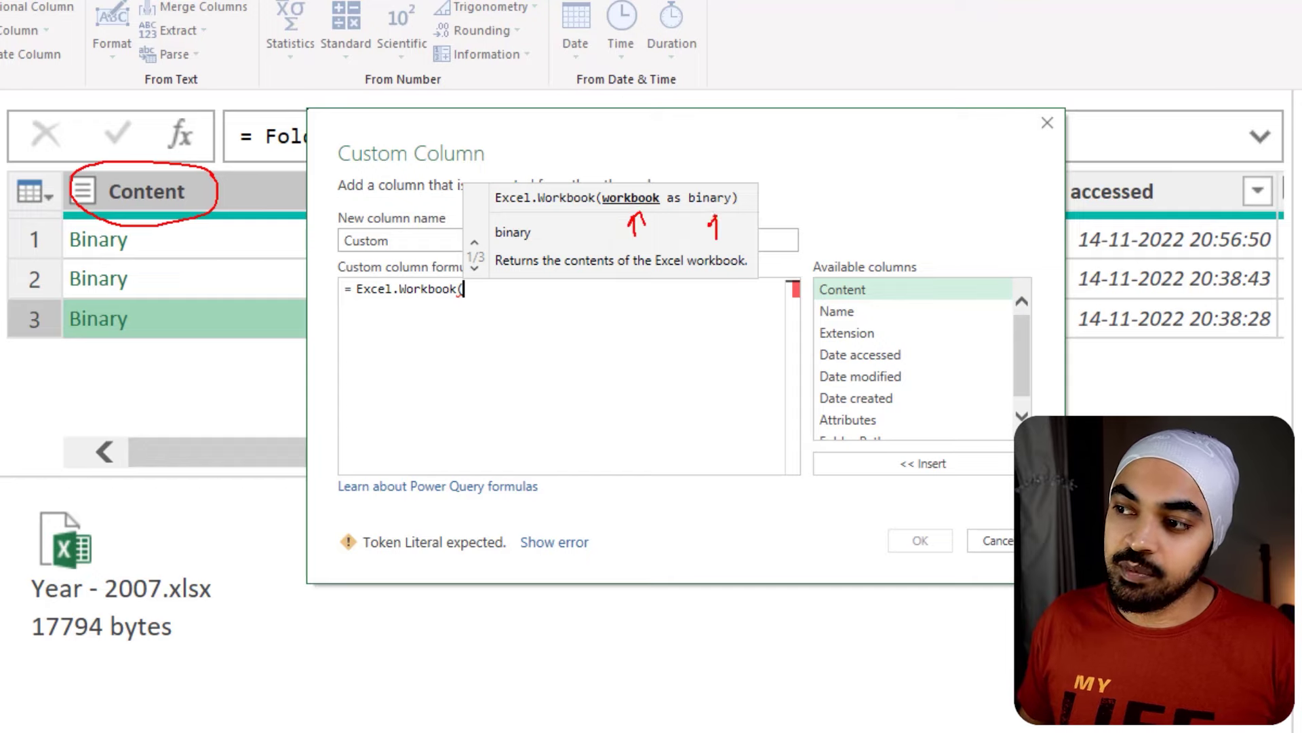
left_click_drag(157, 245, 183, 233)
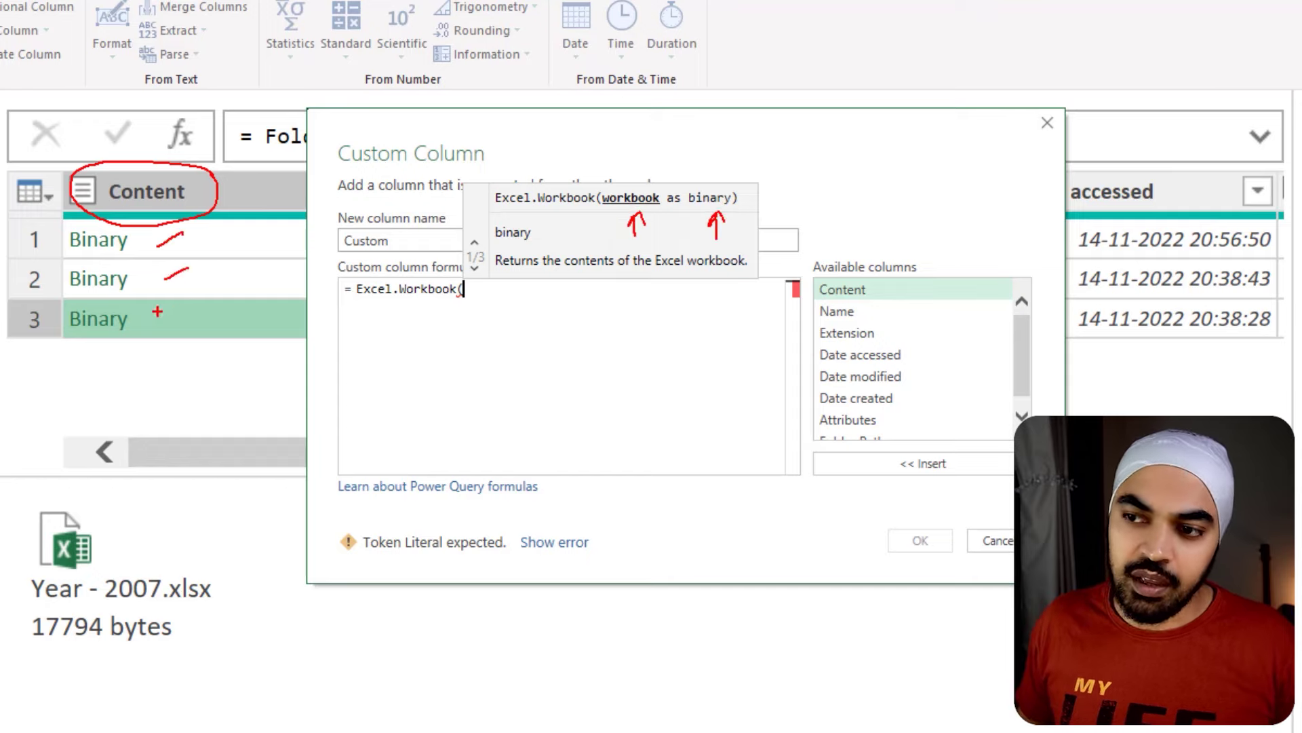
key("Escape")
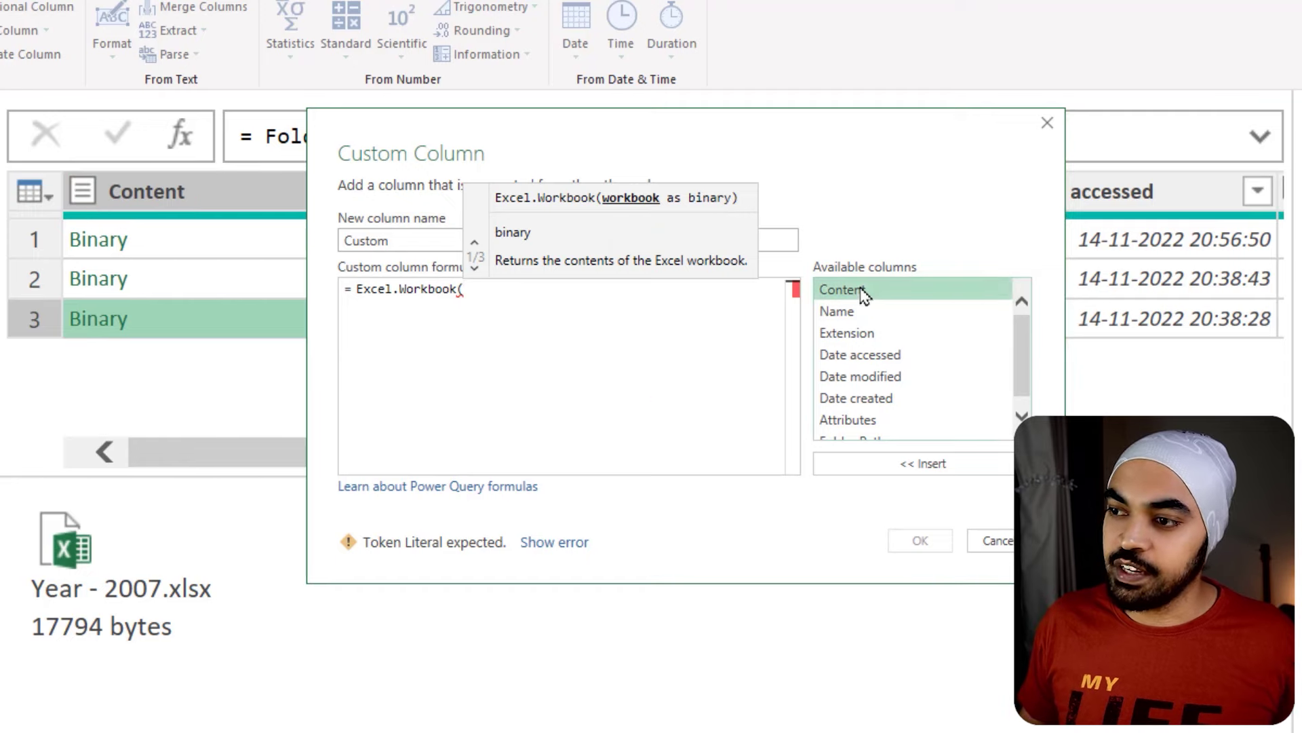
double_click(843, 292)
type(",")
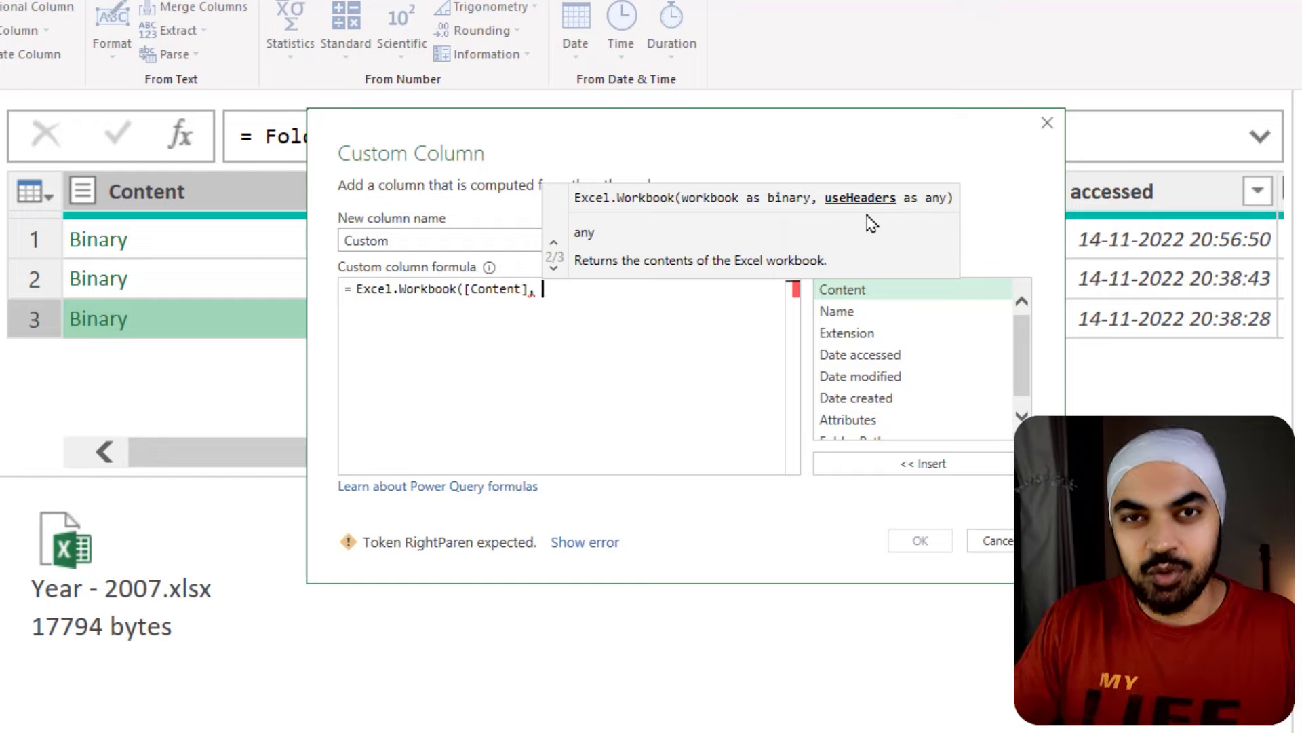
type("tru")
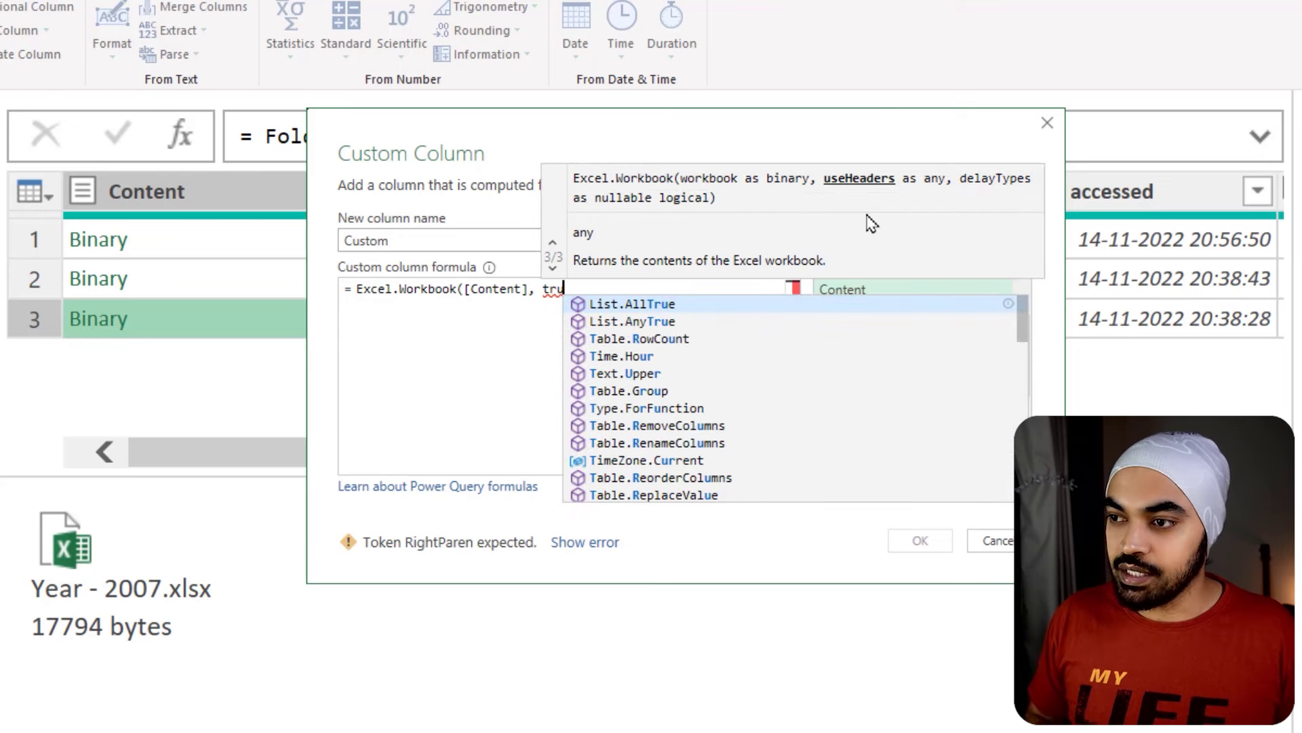
type("e)")
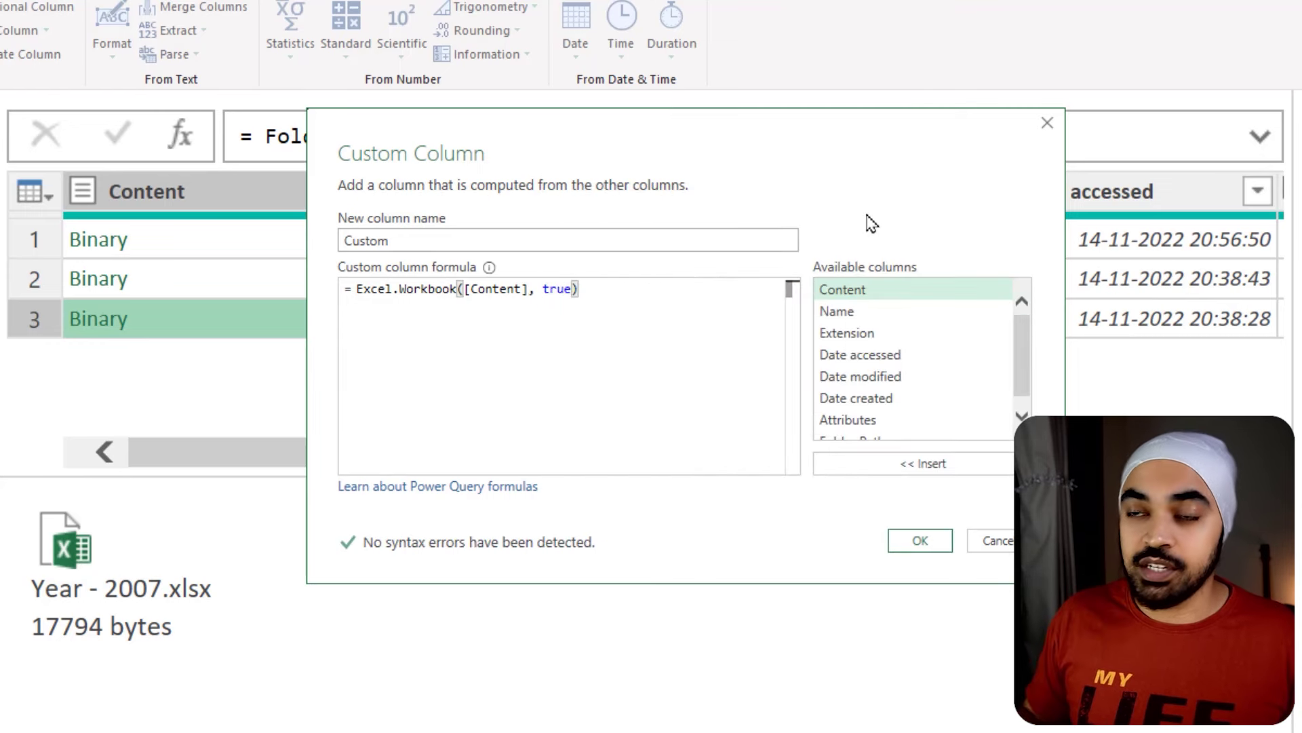
Add the custom column and preview the first two files' workbook contents
left_click(919, 540)
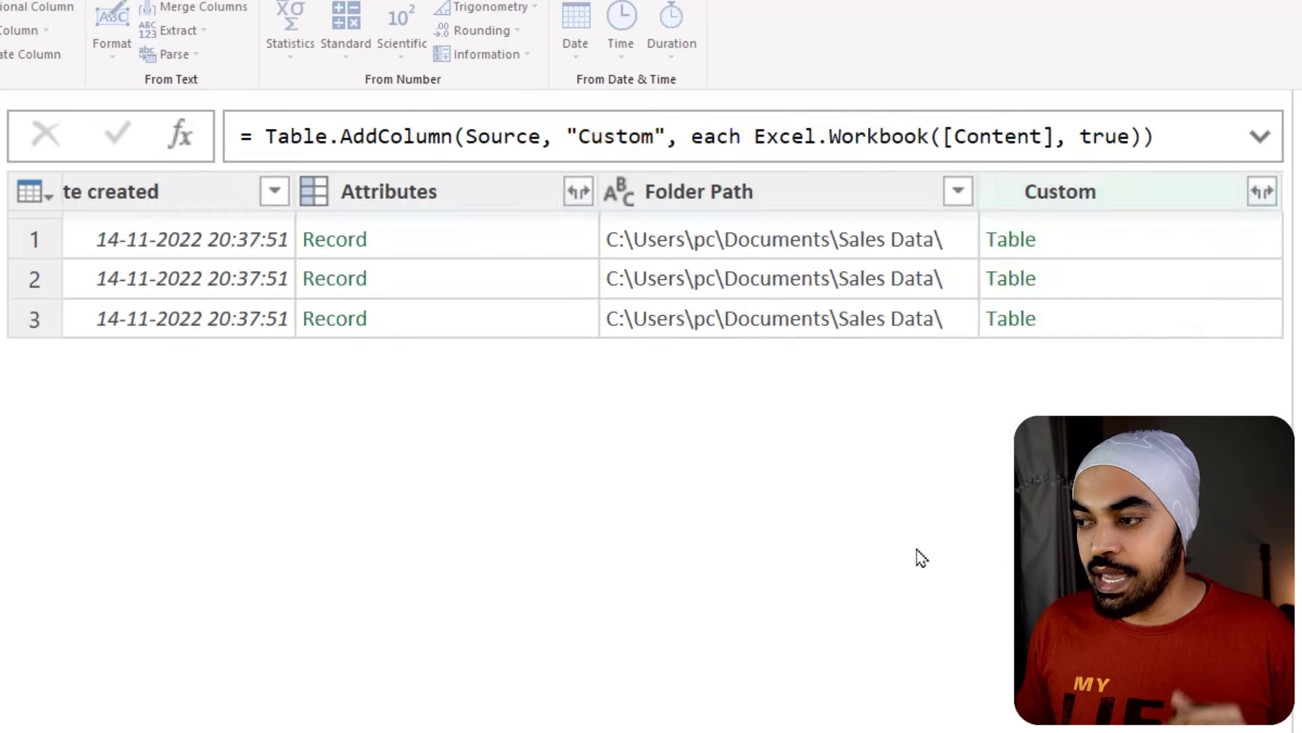
left_click(1115, 240)
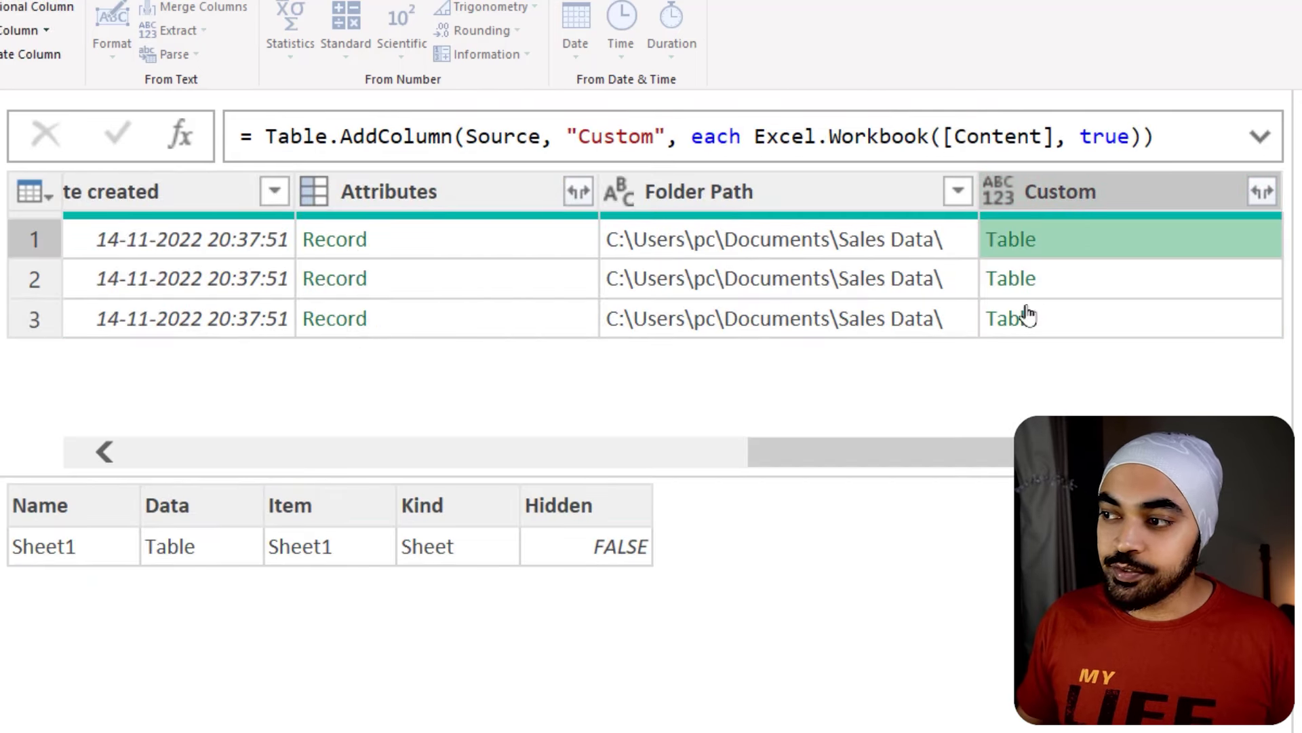
left_click(1090, 288)
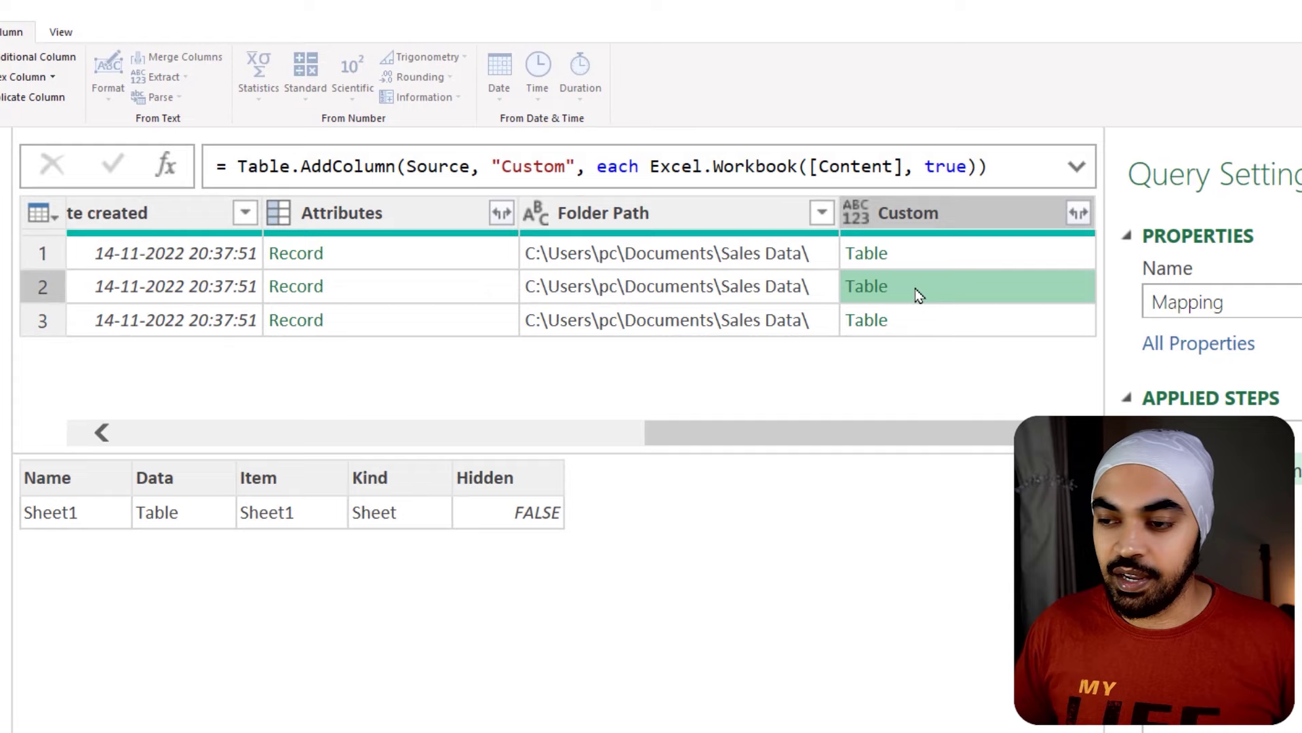
Expand the Custom column into Name, Data, Item and Kind without the original-name prefix
left_click(948, 216)
left_click(1078, 213)
left_click(592, 545)
left_click(875, 663)
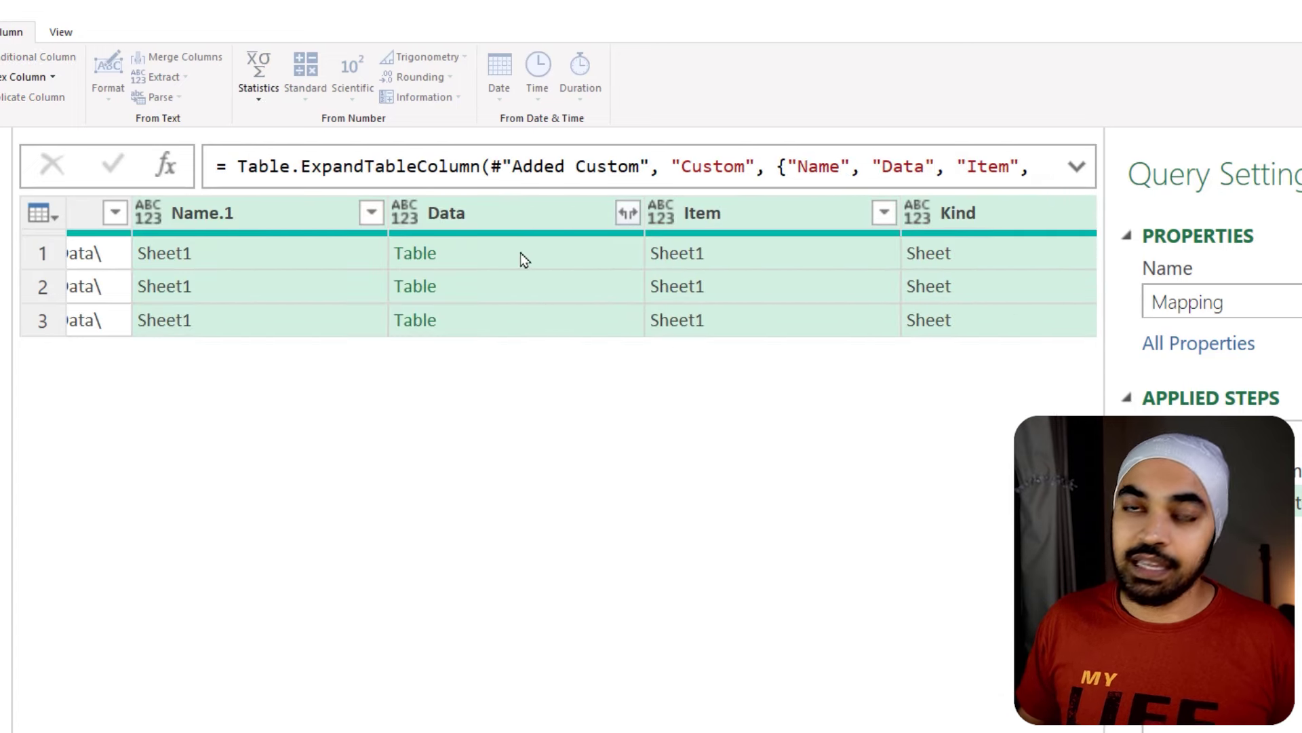
left_click(520, 248)
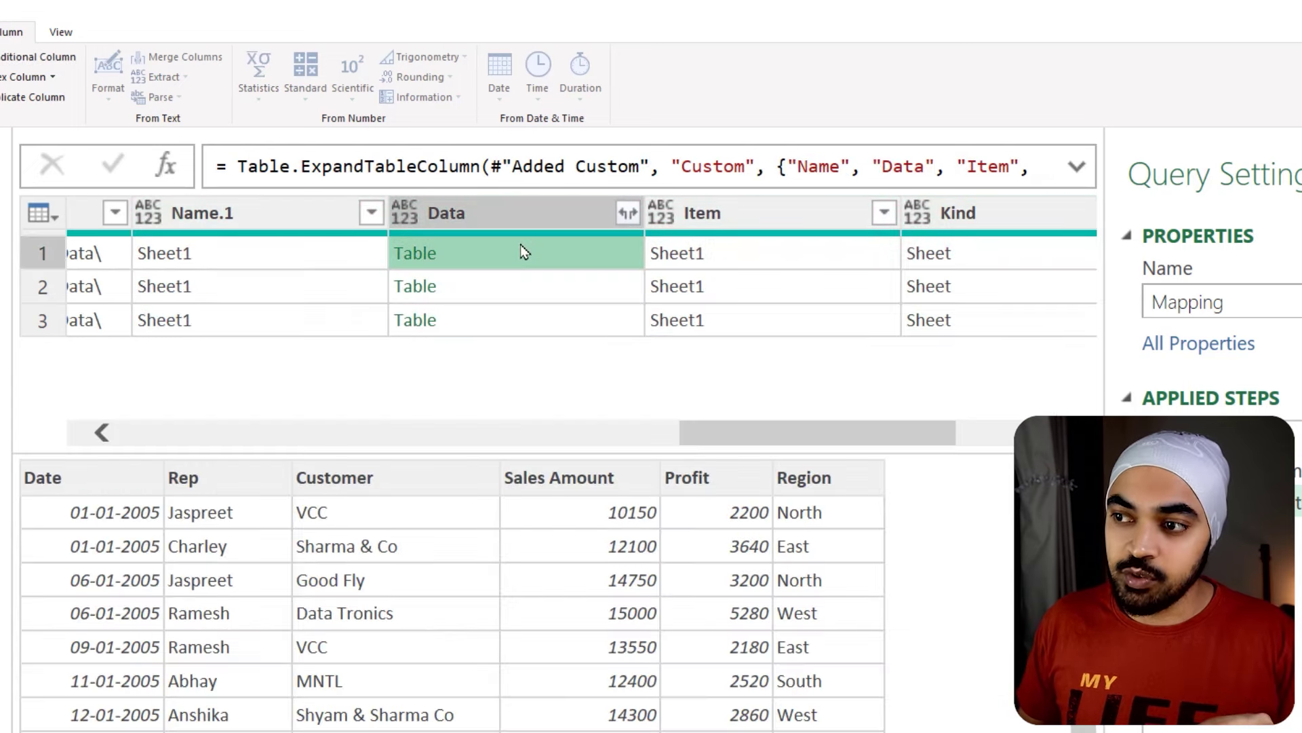
mouse_move(6, 449)
left_mouse_down()
mouse_move(213, 493)
mouse_move(847, 517)
mouse_move(902, 492)
mouse_move(1133, 522)
left_mouse_up()
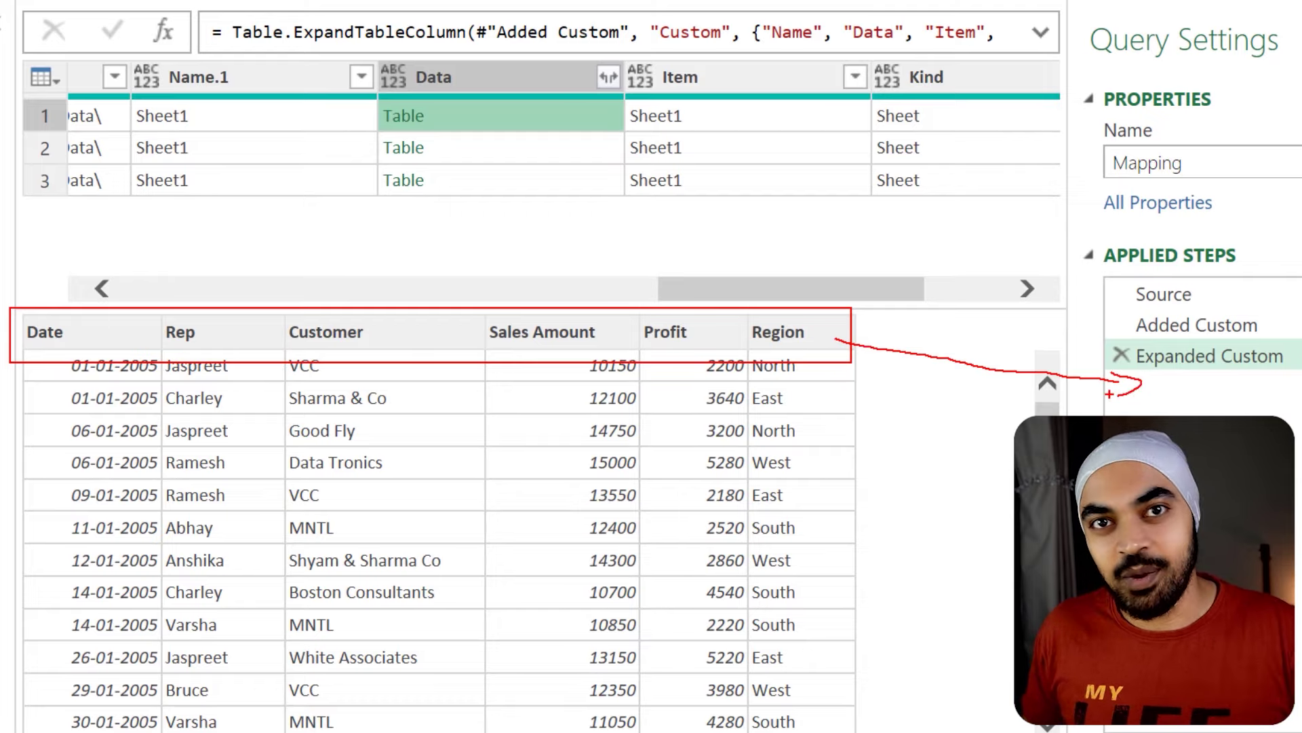
key("Escape")
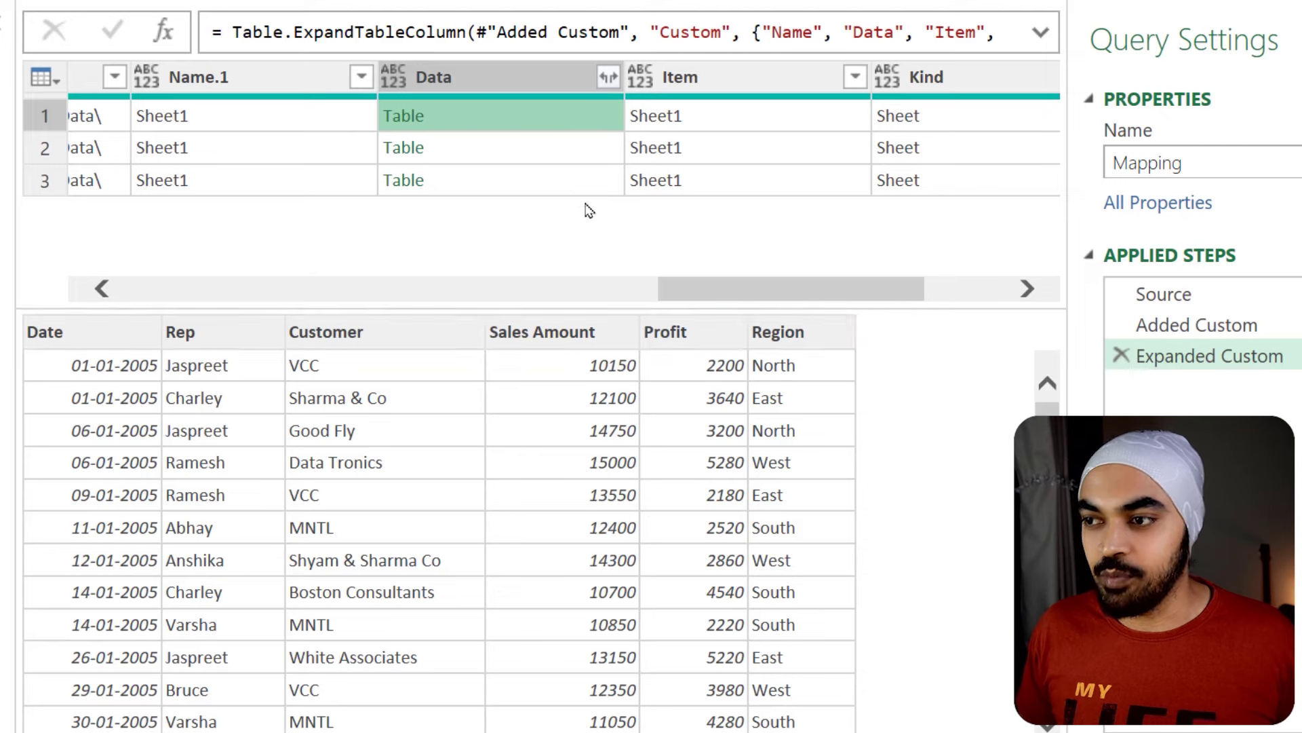
left_click(505, 148)
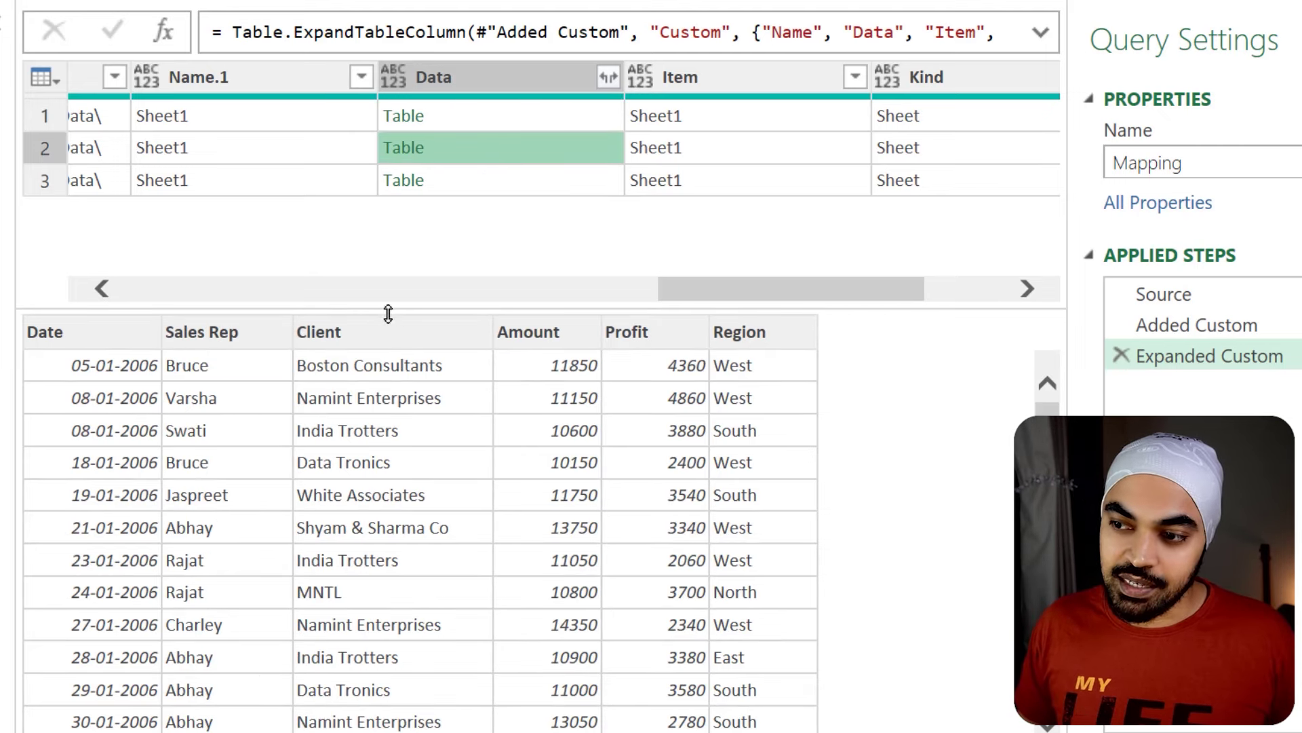
mouse_move(358, 320)
left_mouse_down()
mouse_move(292, 360)
mouse_move(383, 321)
left_mouse_up()
key("Escape")
left_click(461, 119)
key("Escape")
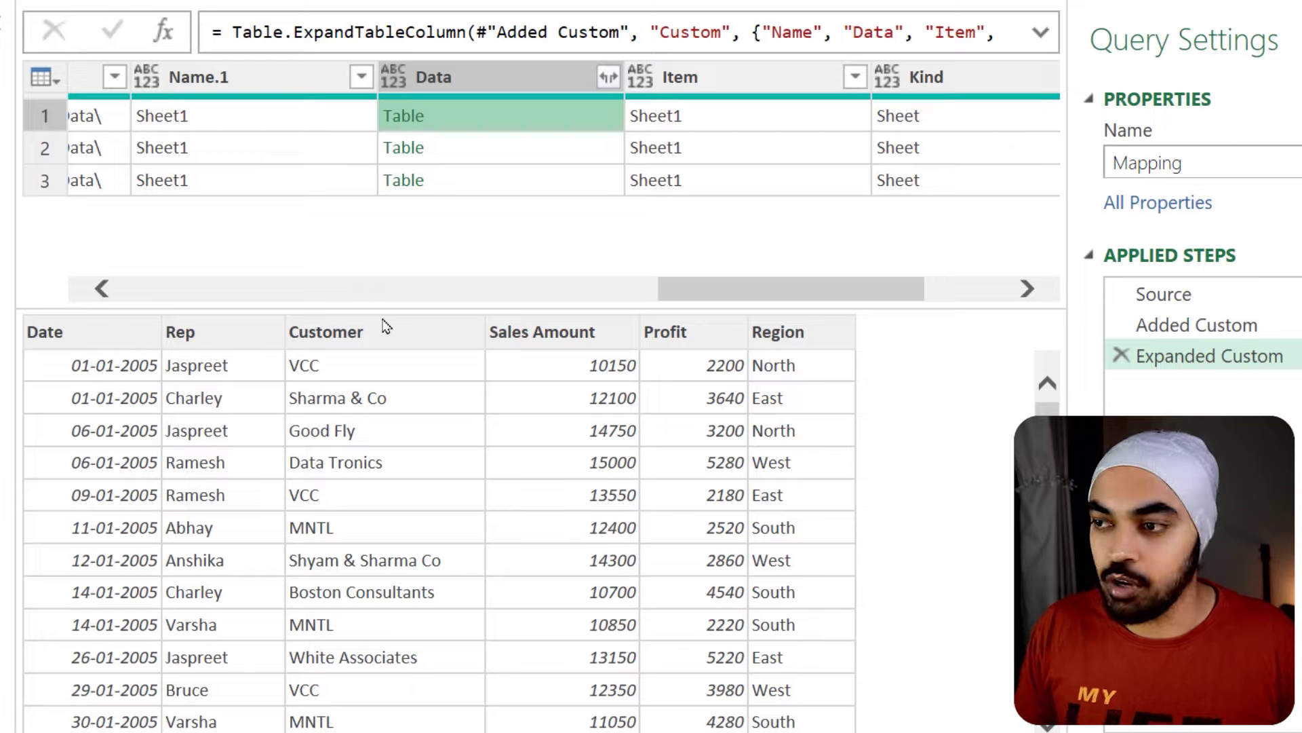
left_click(475, 76)
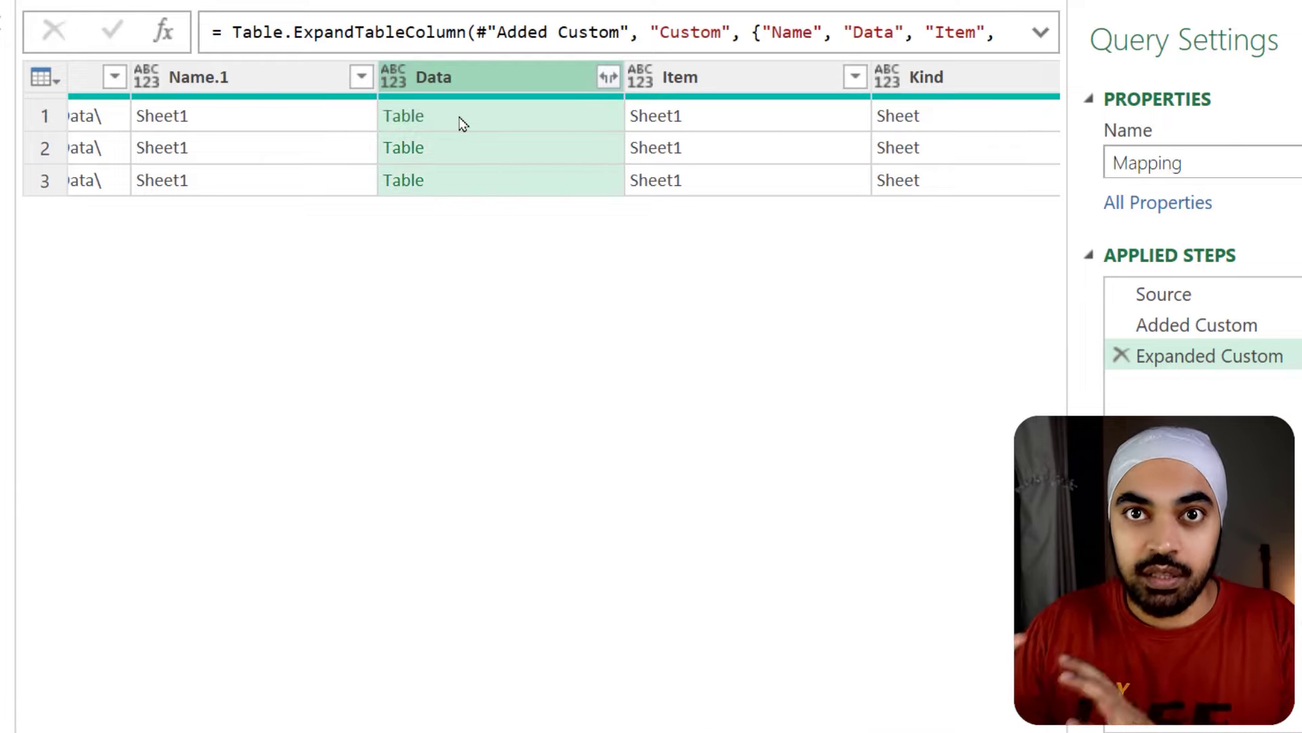
Drill down into the Data column and preview the 2005, 2006 and 2007 tables
right_click(460, 79)
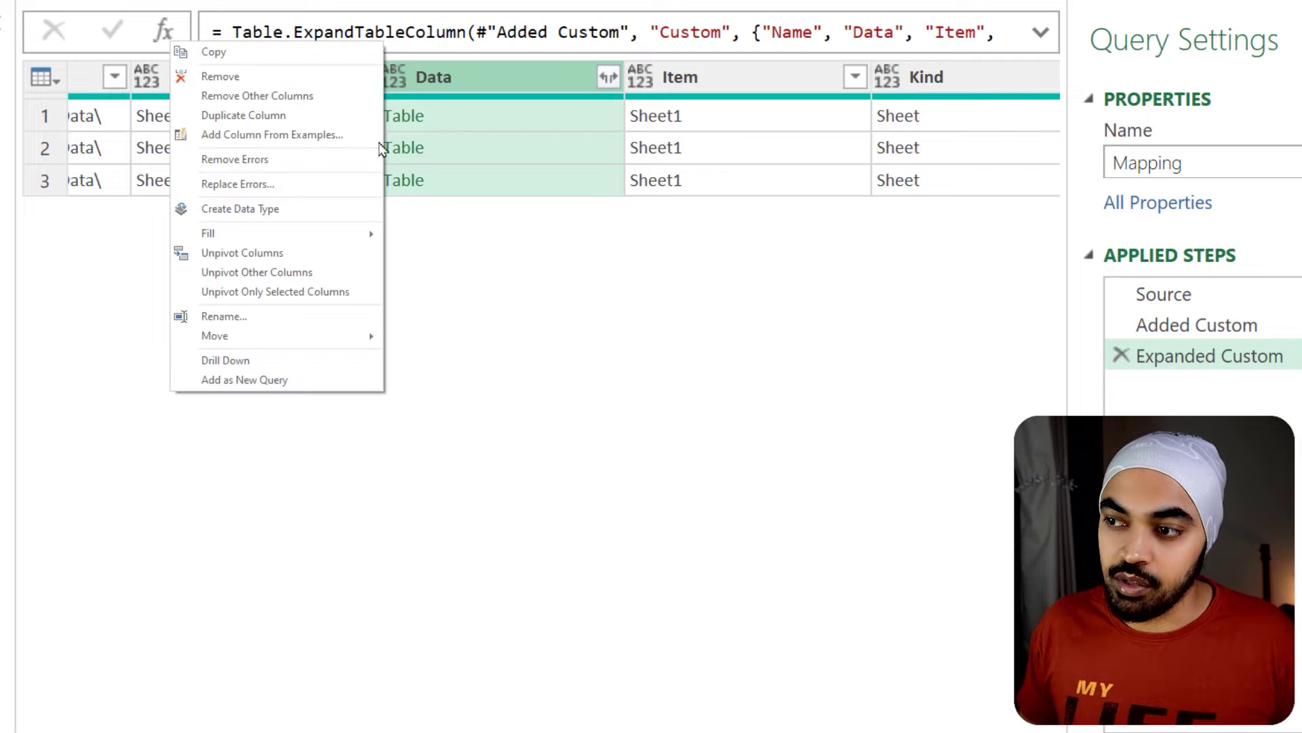
left_click(252, 360)
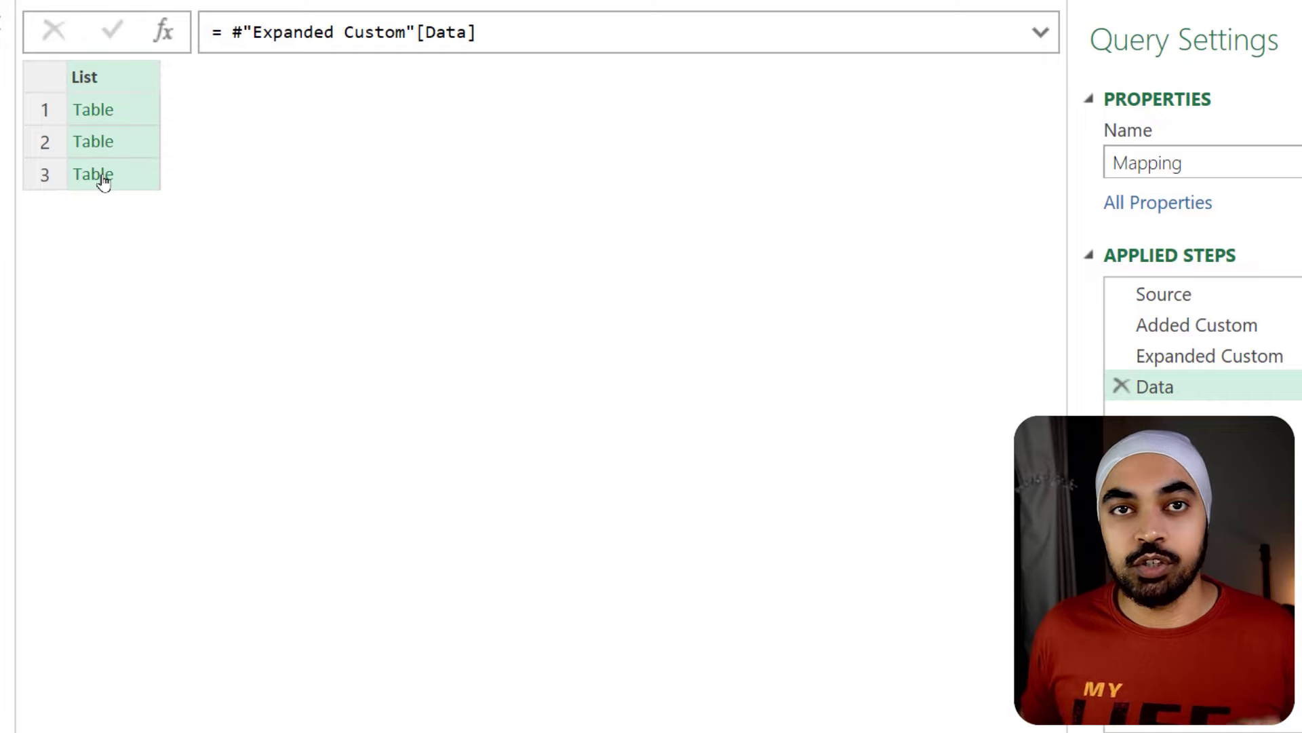
left_click(139, 114)
left_click(140, 142)
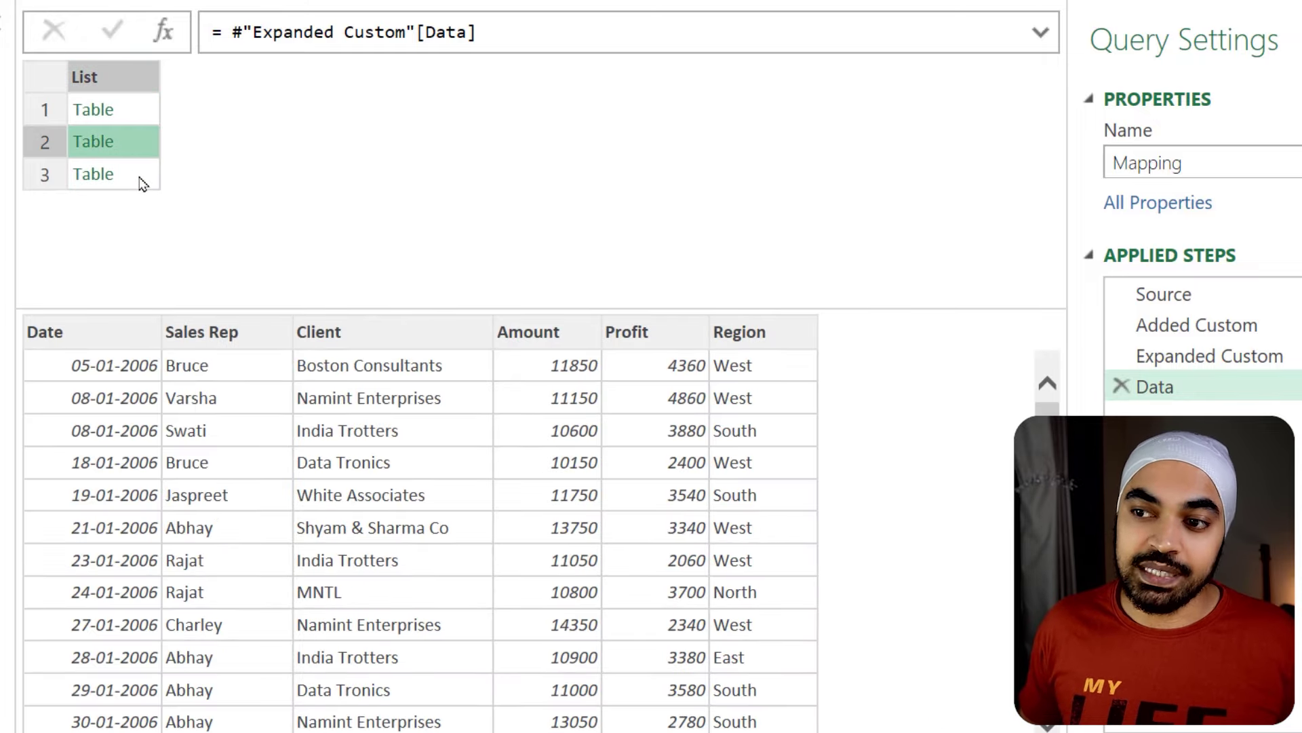
left_click(143, 176)
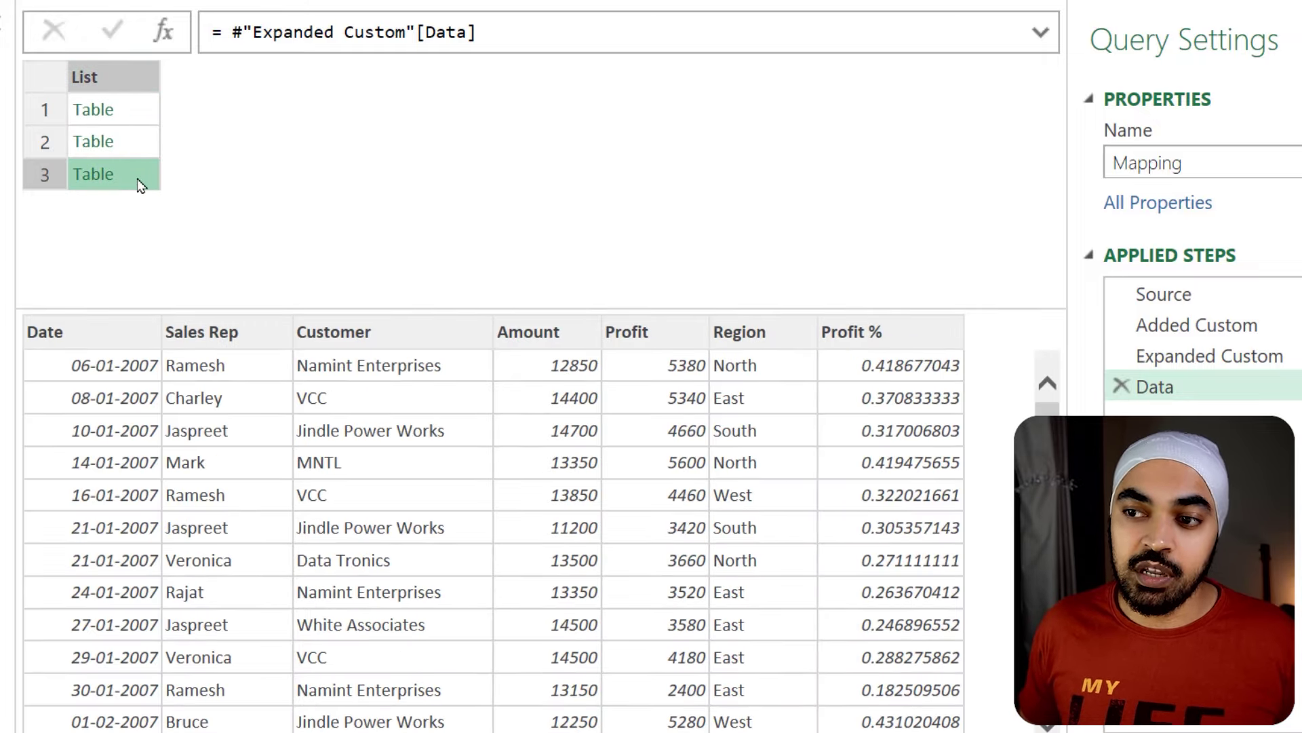
Rewrite the step formula as Table.Combine(#"Expanded Custom"[Data])
left_click(230, 36)
type("Table.Com")
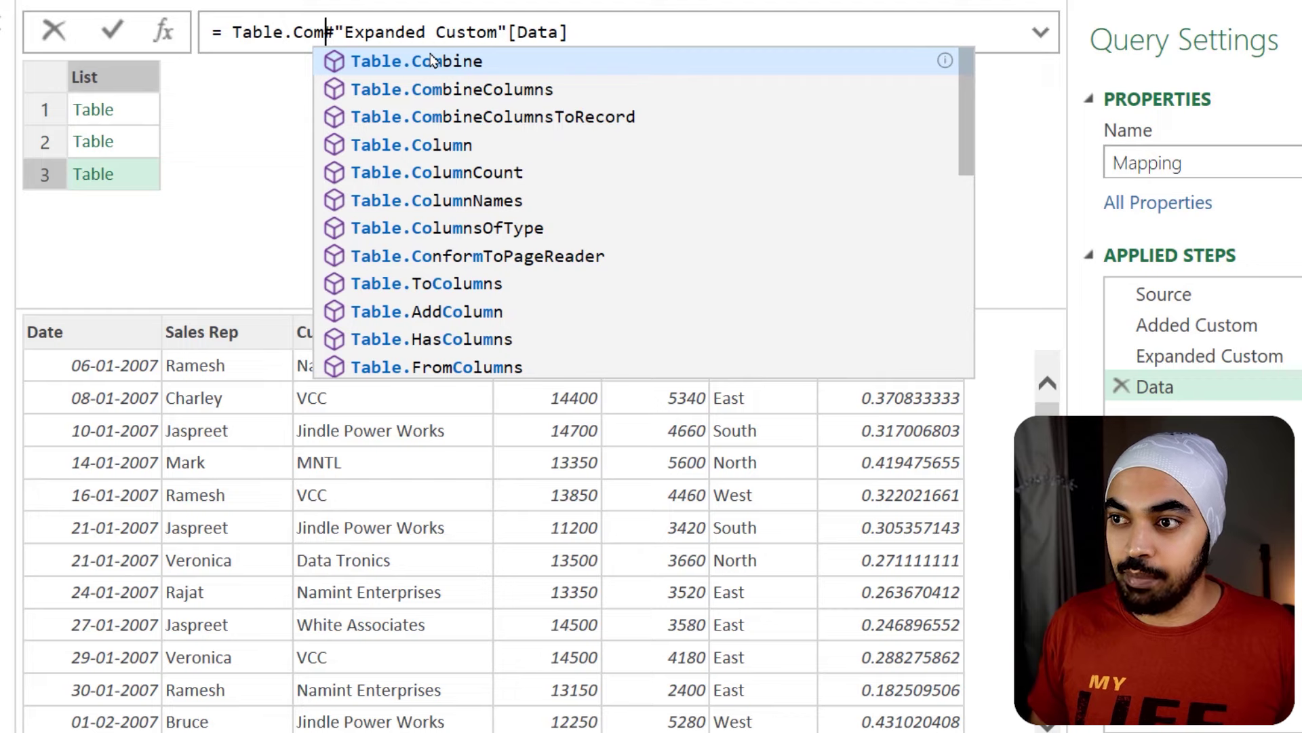
left_click(432, 61)
type("(")
left_click(634, 36)
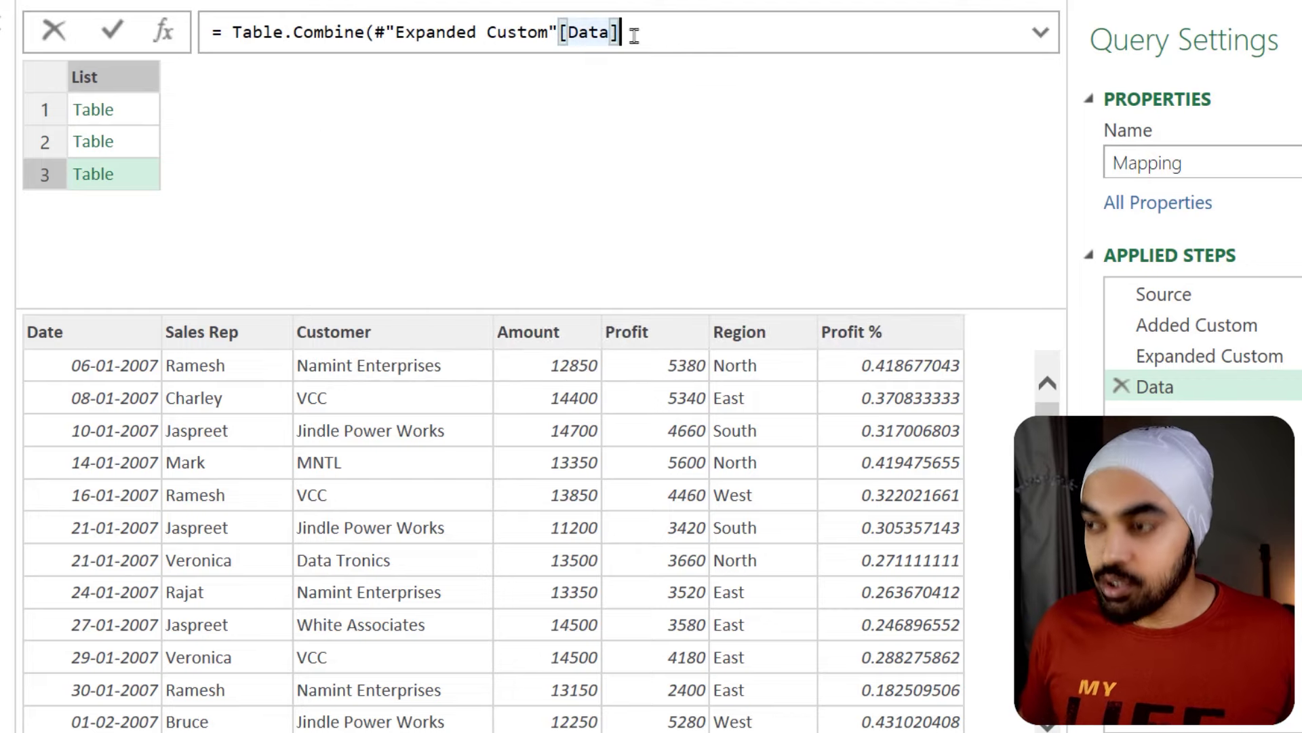
type(")")
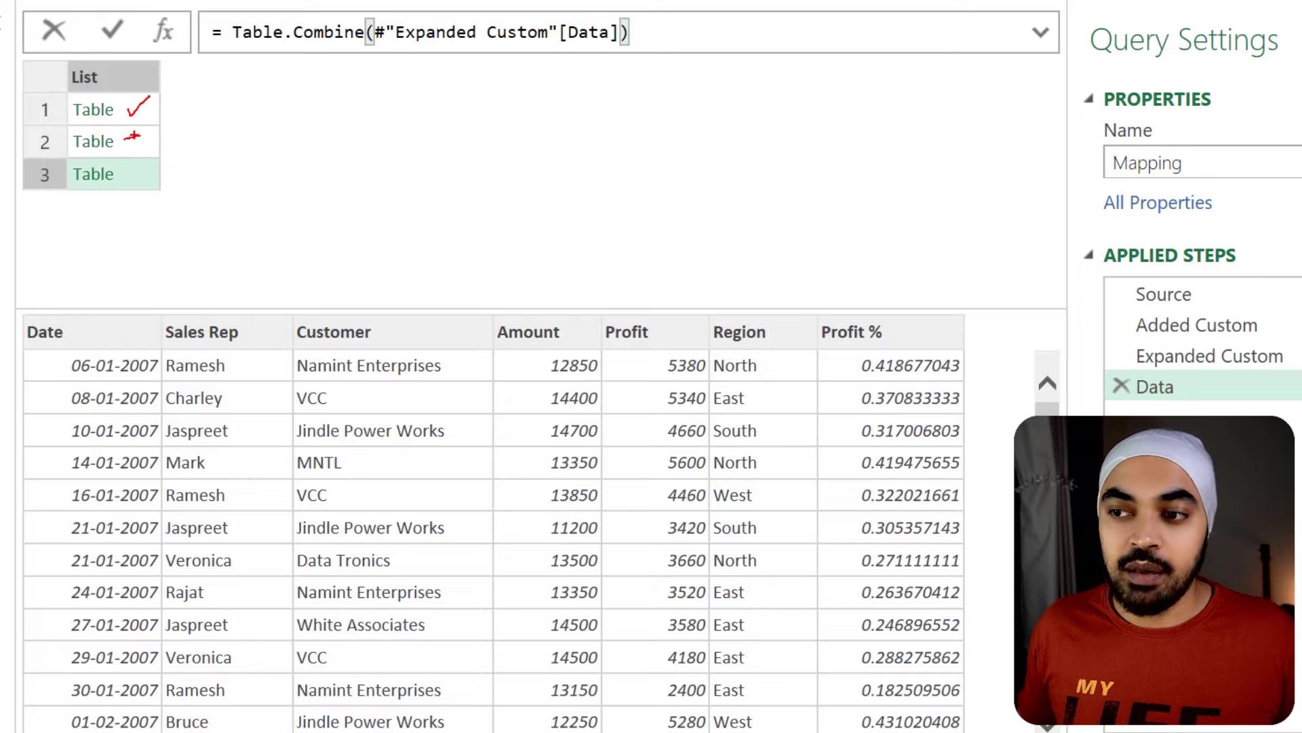
left_click_drag(140, 140, 180, 126)
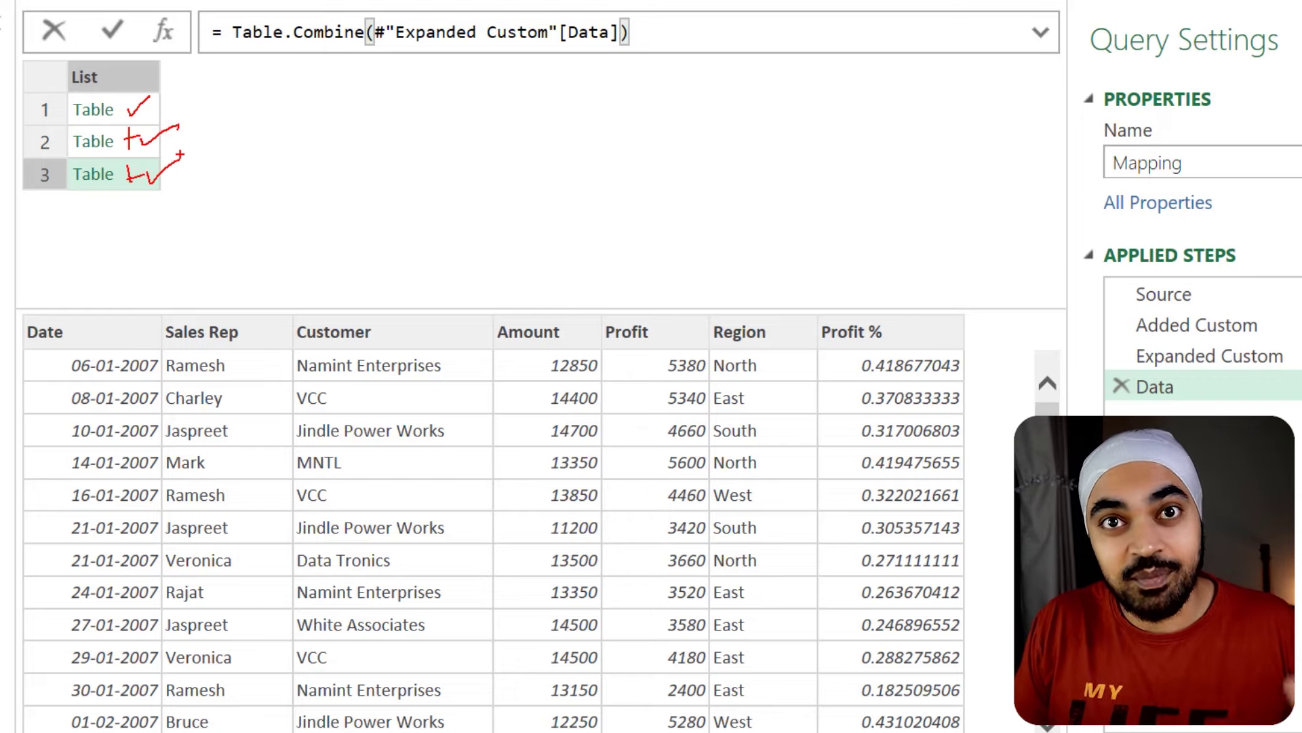
Apply the combined table and inspect its mismatched Rep and Sales Rep columns
key("Return")
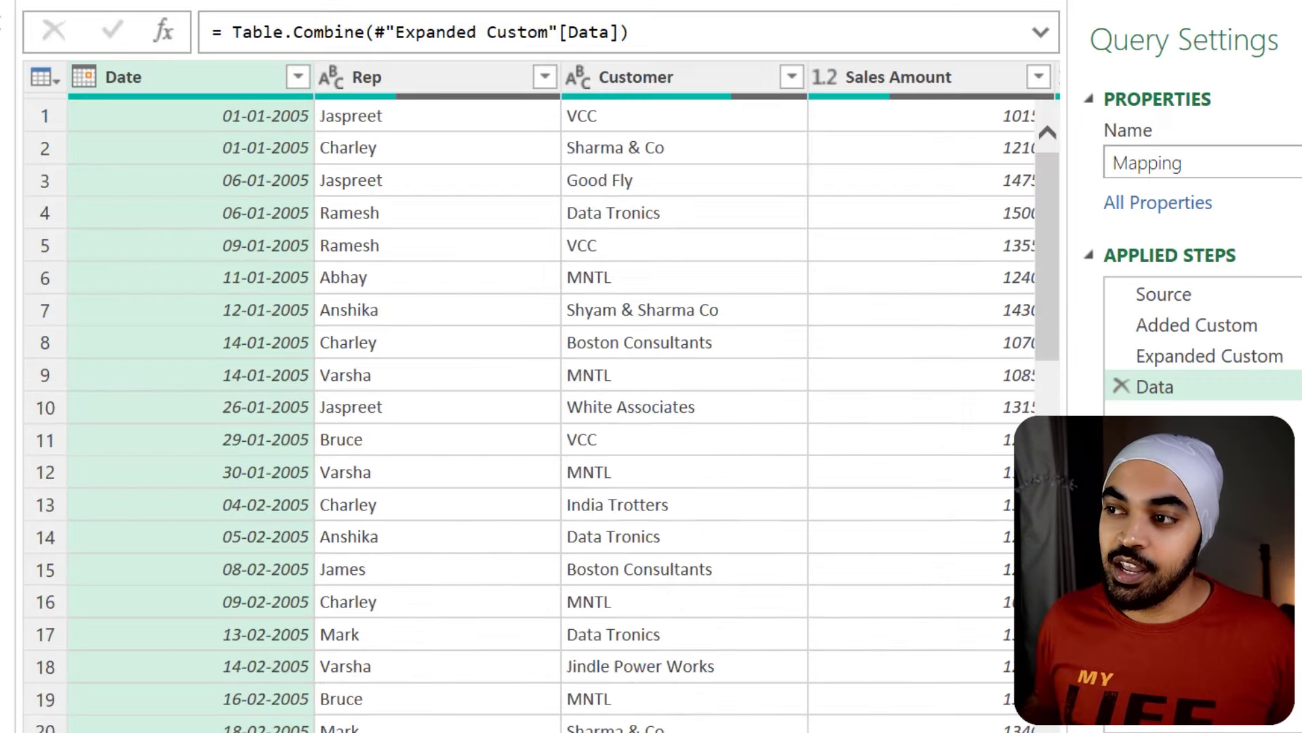
left_click(436, 81)
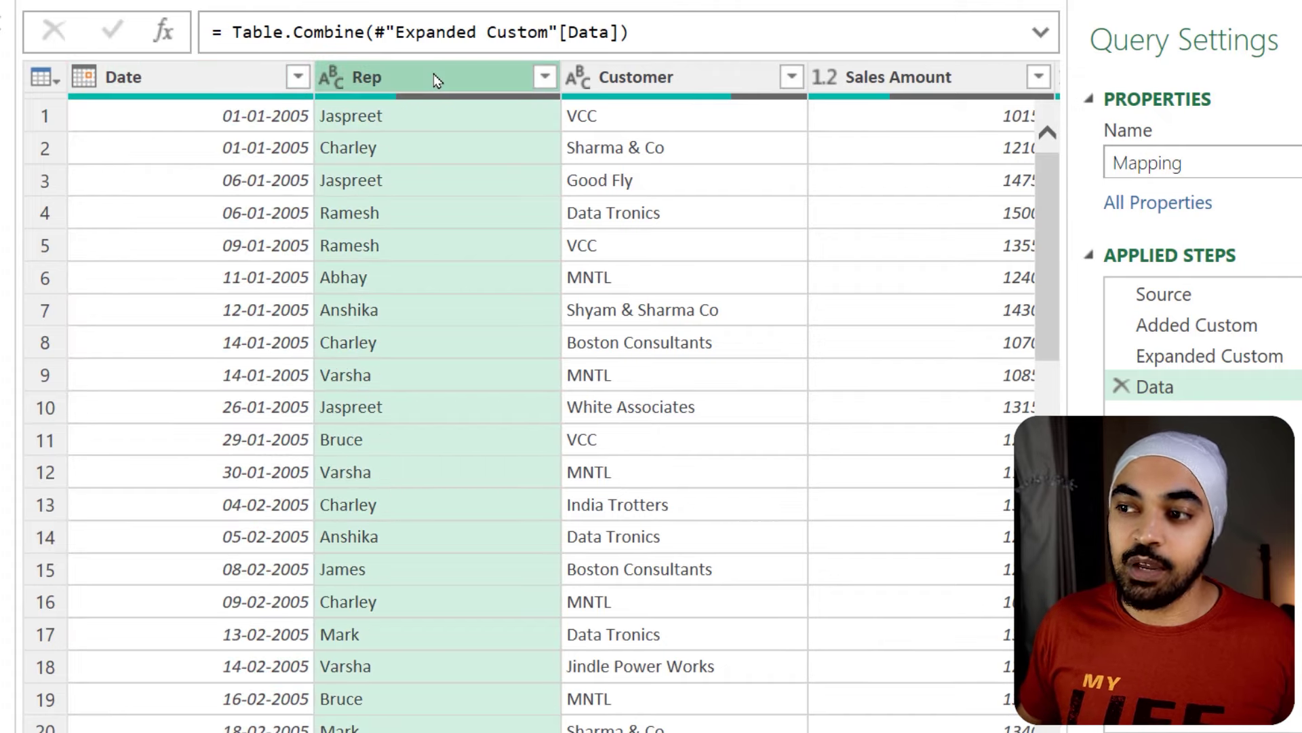
scroll(776, 129, "right", 10)
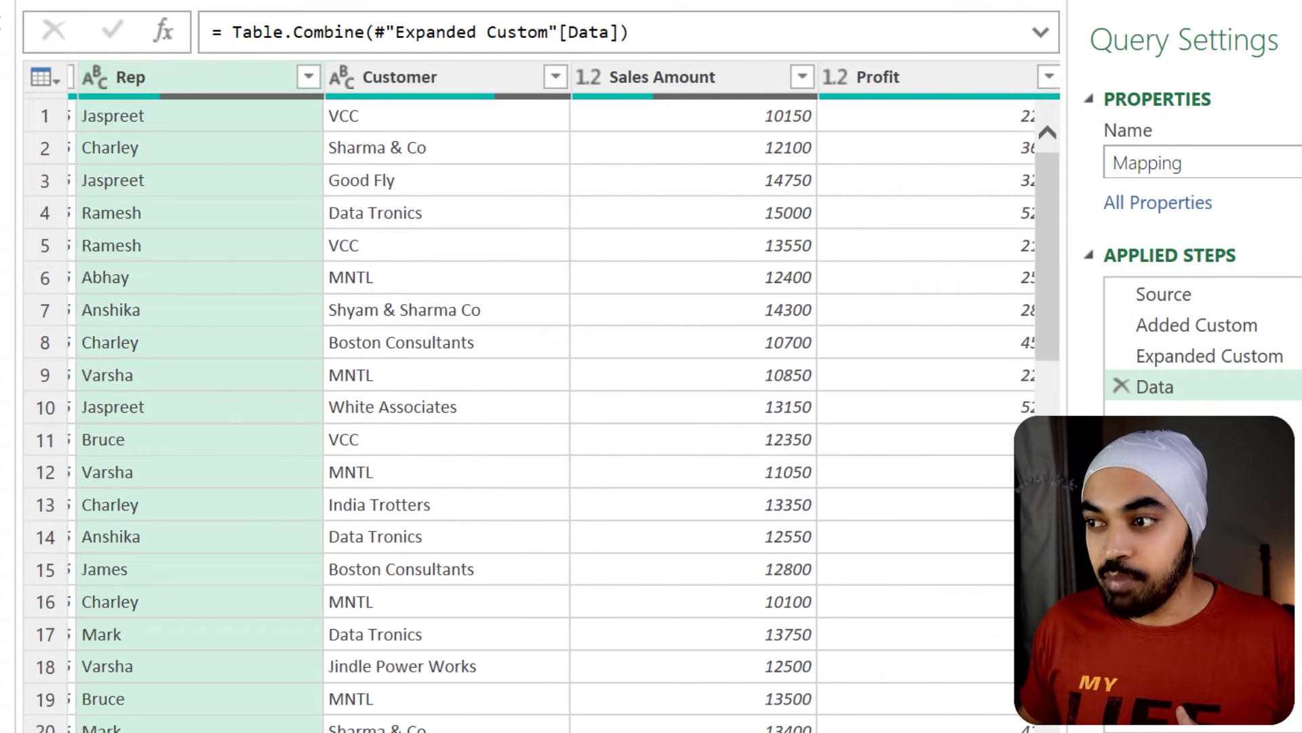
left_click(804, 79)
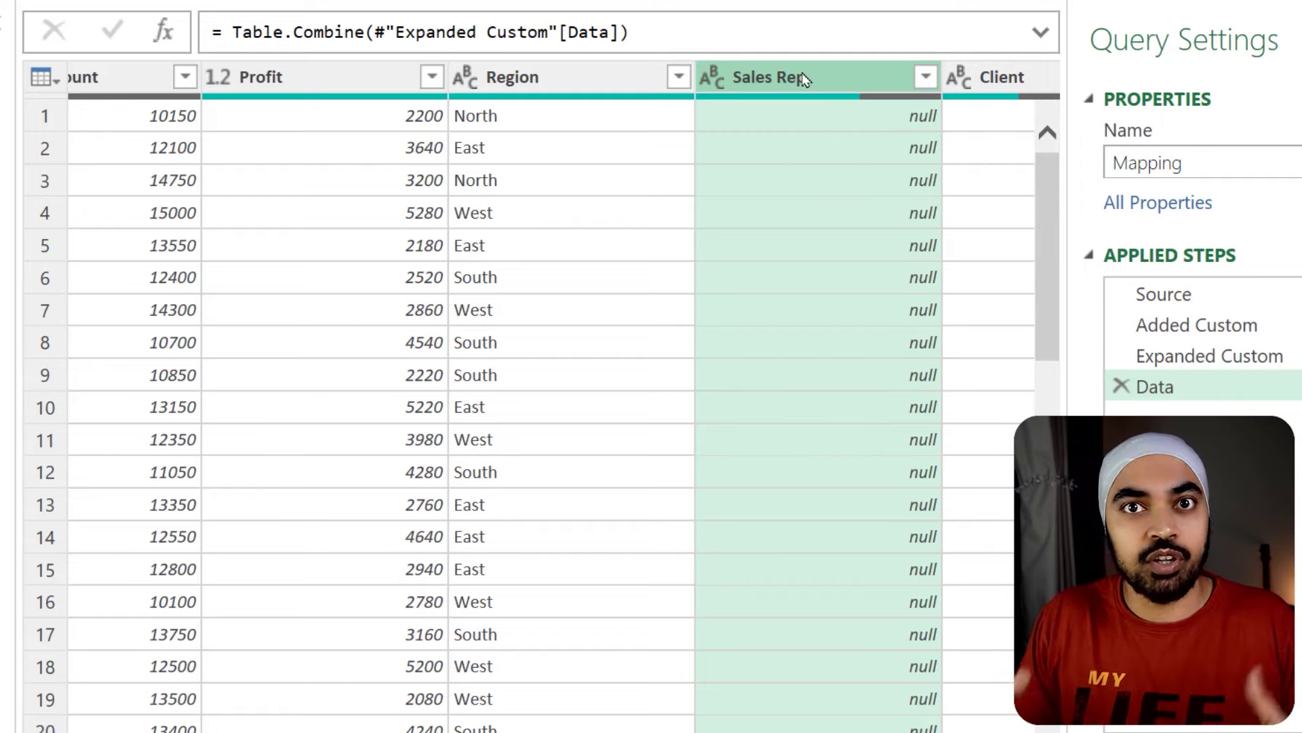
Begin prefixing the formula with Table.ColumnNames before Table.Combine
left_click(243, 36)
left_click_drag(234, 34, 635, 41)
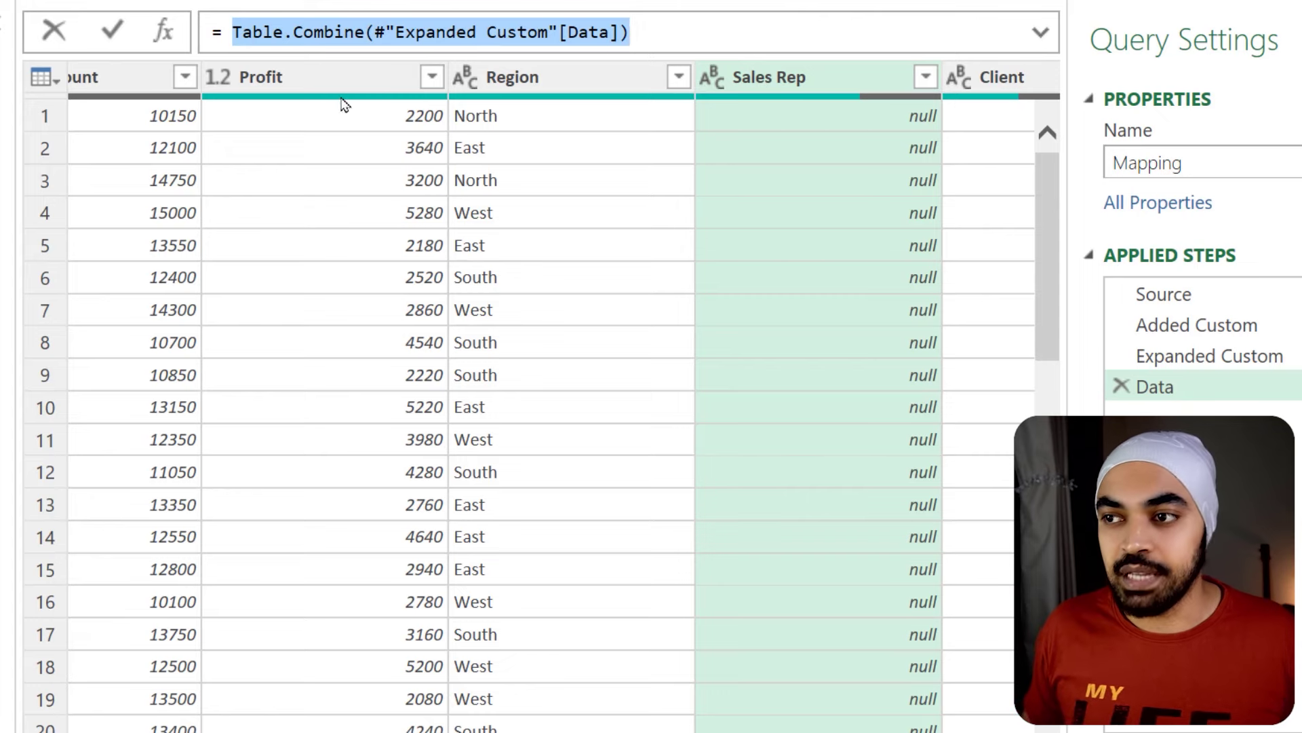
left_click(234, 32)
type("Table.Colu")
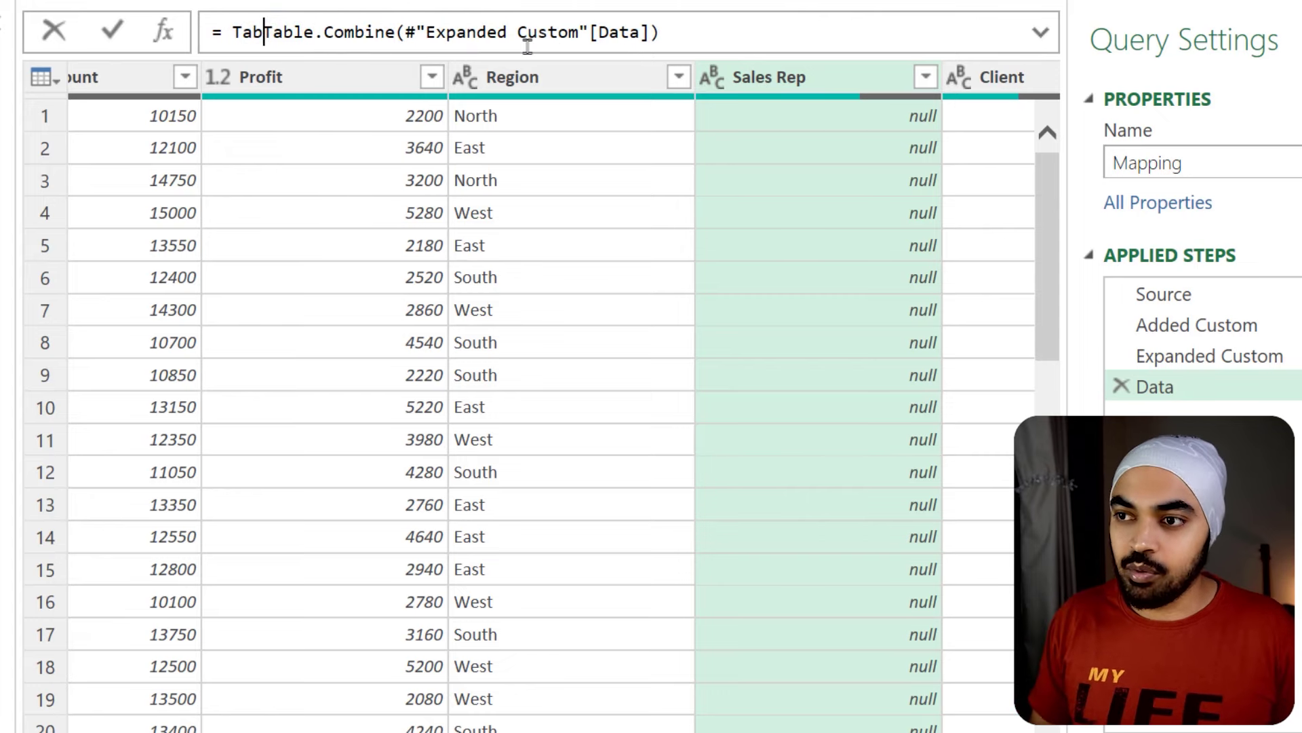
type("mnNa,e")
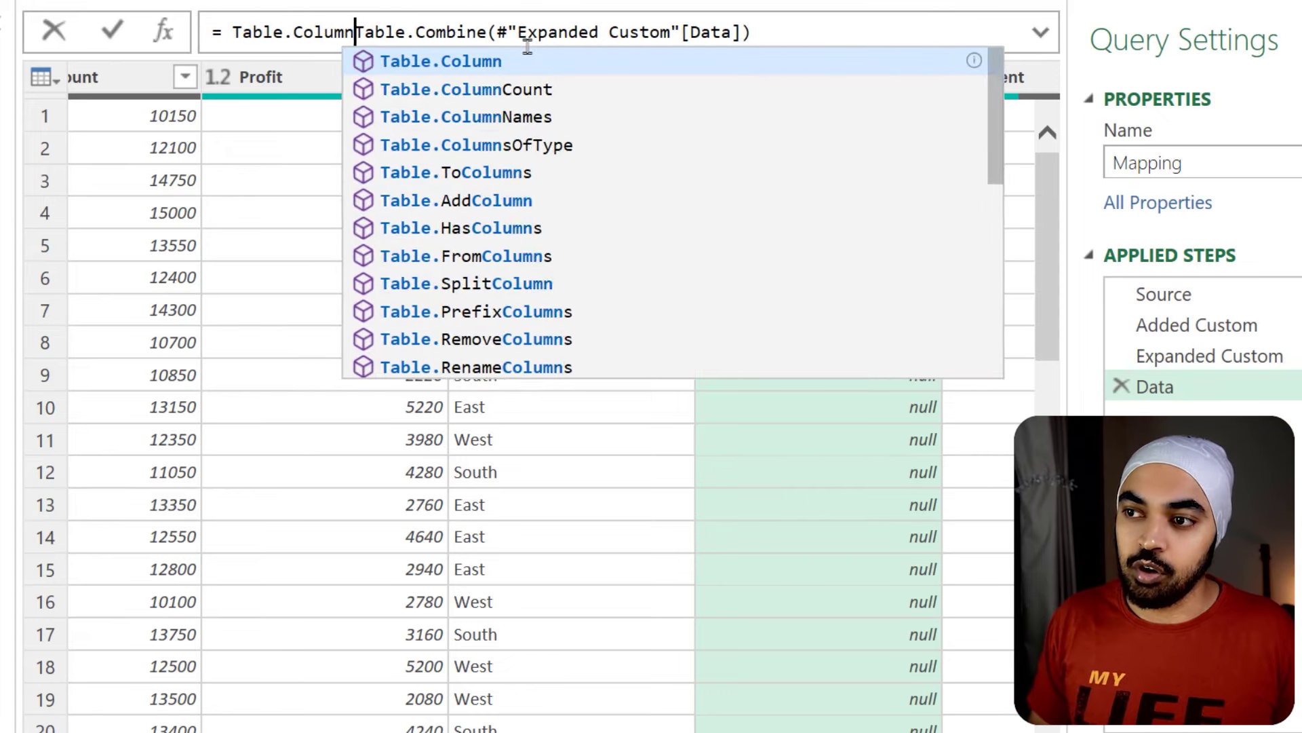
Complete the formula as Table.ColumnNames(Table.Combine(...)) and widen the resulting List column
key("BackSpace")
key("BackSpace")
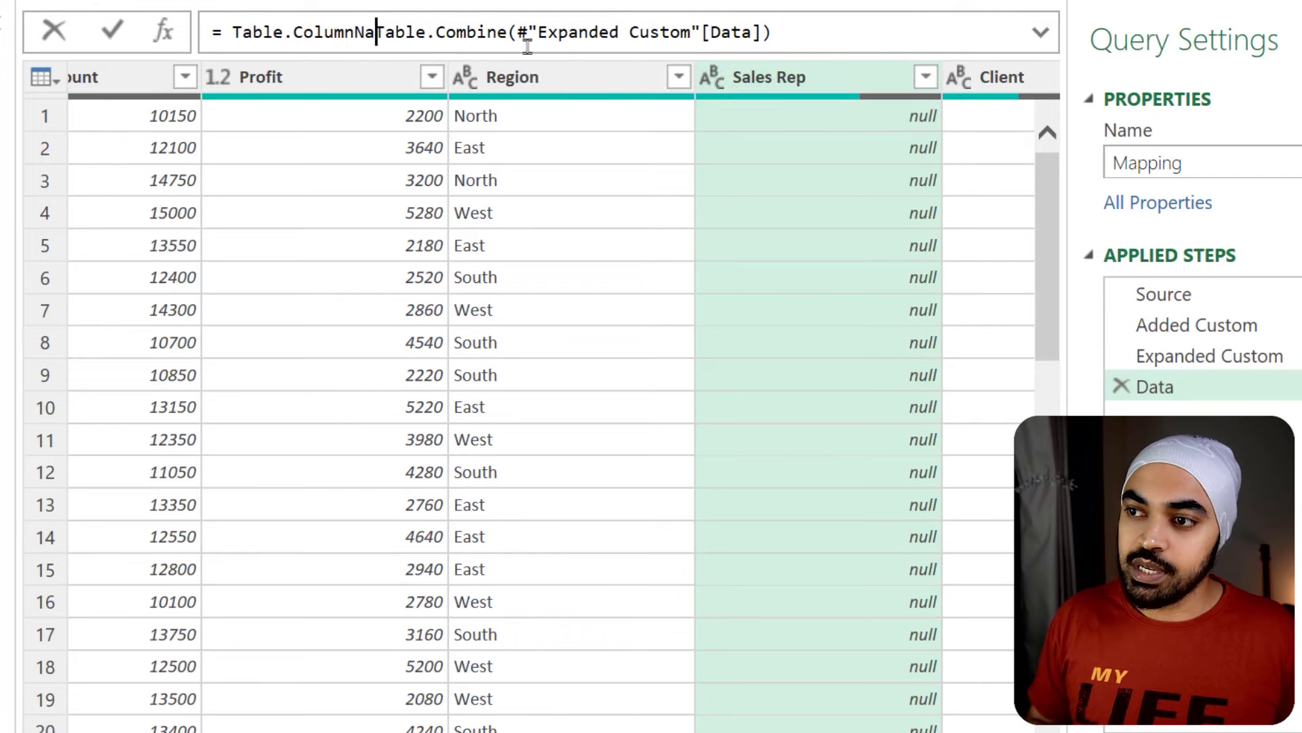
type("mes")
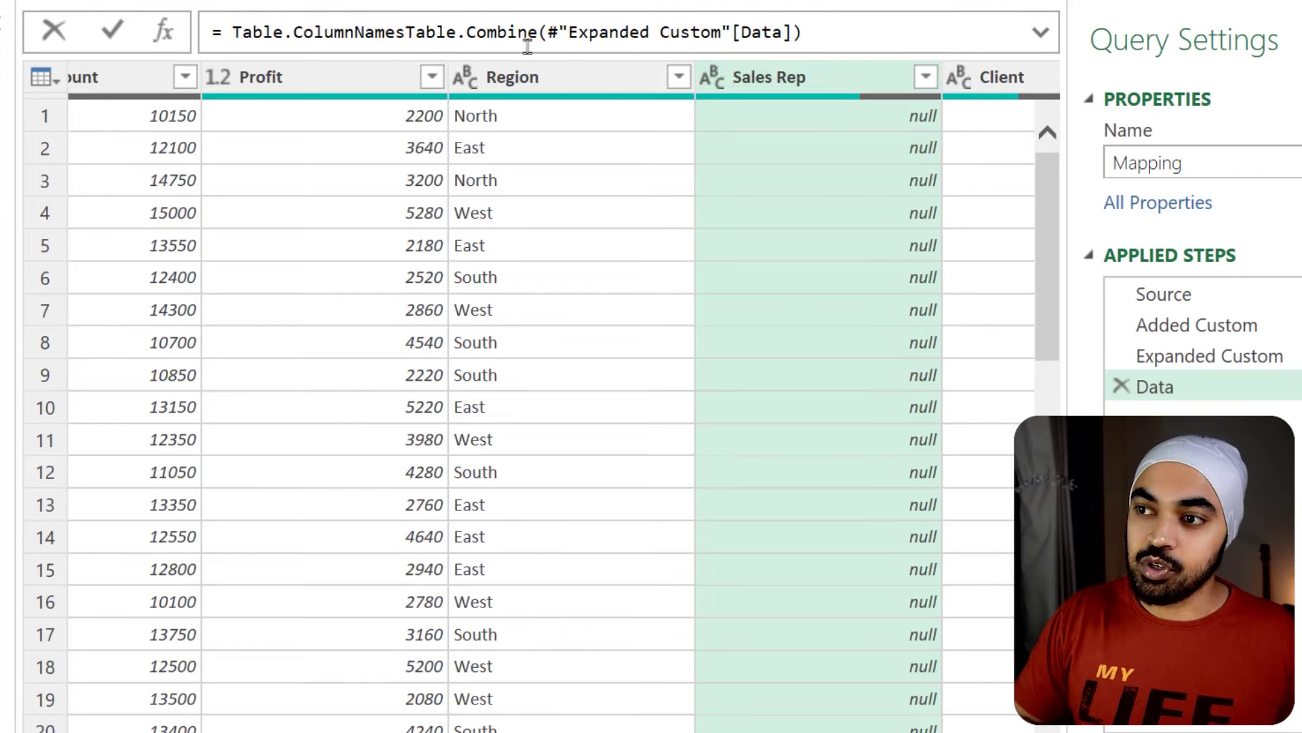
type("(")
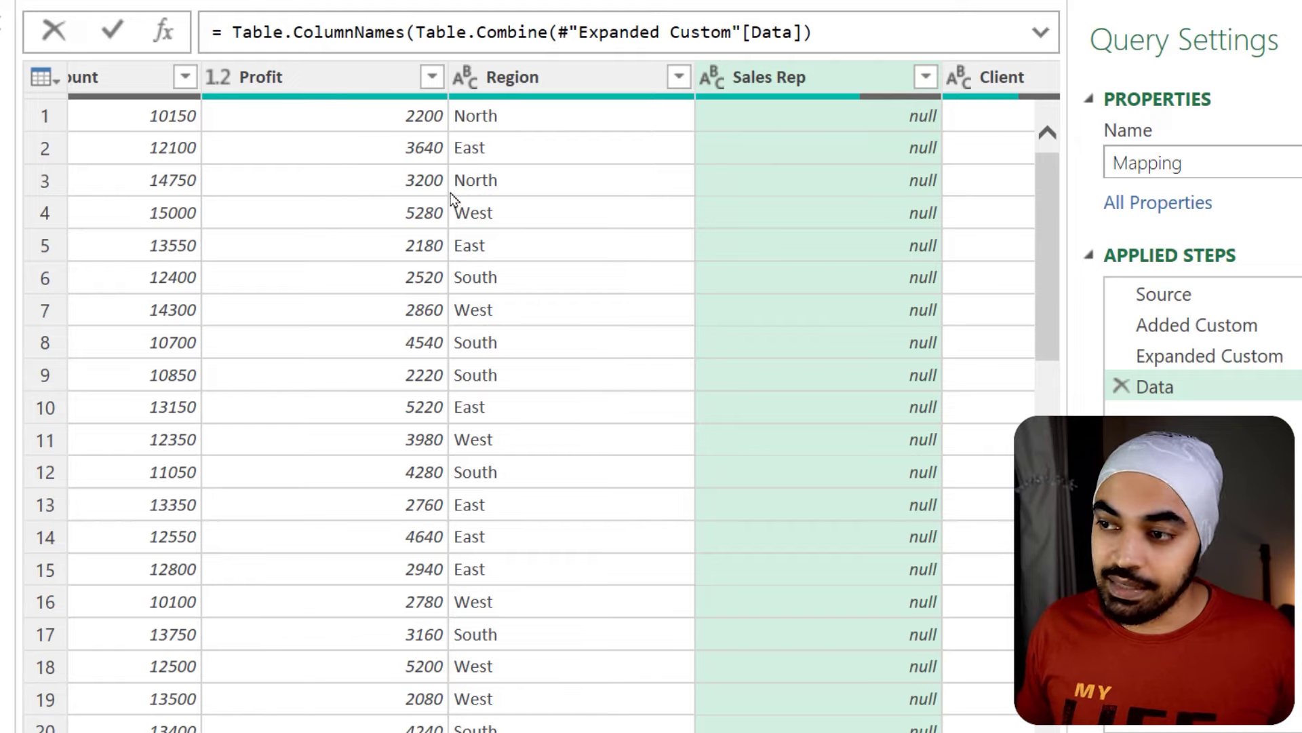
left_click(842, 29)
type(")")
key("Return")
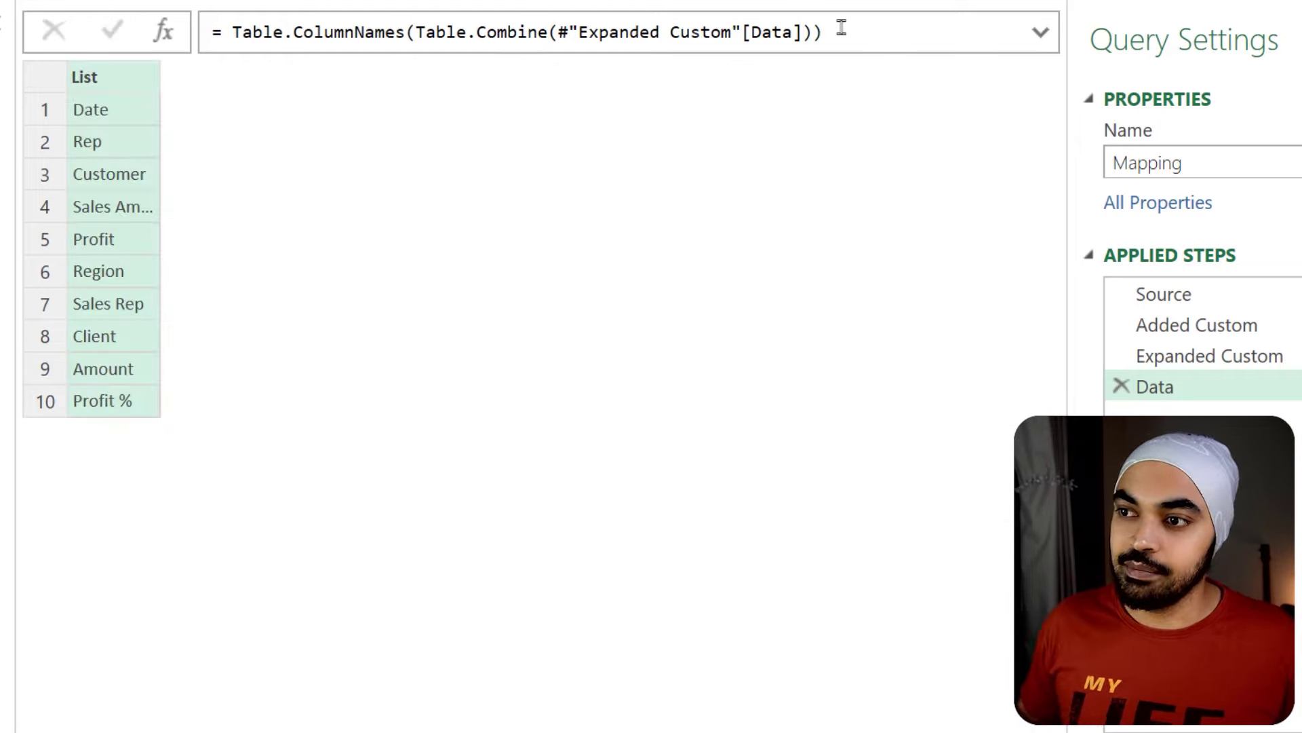
left_click_drag(161, 68, 252, 71)
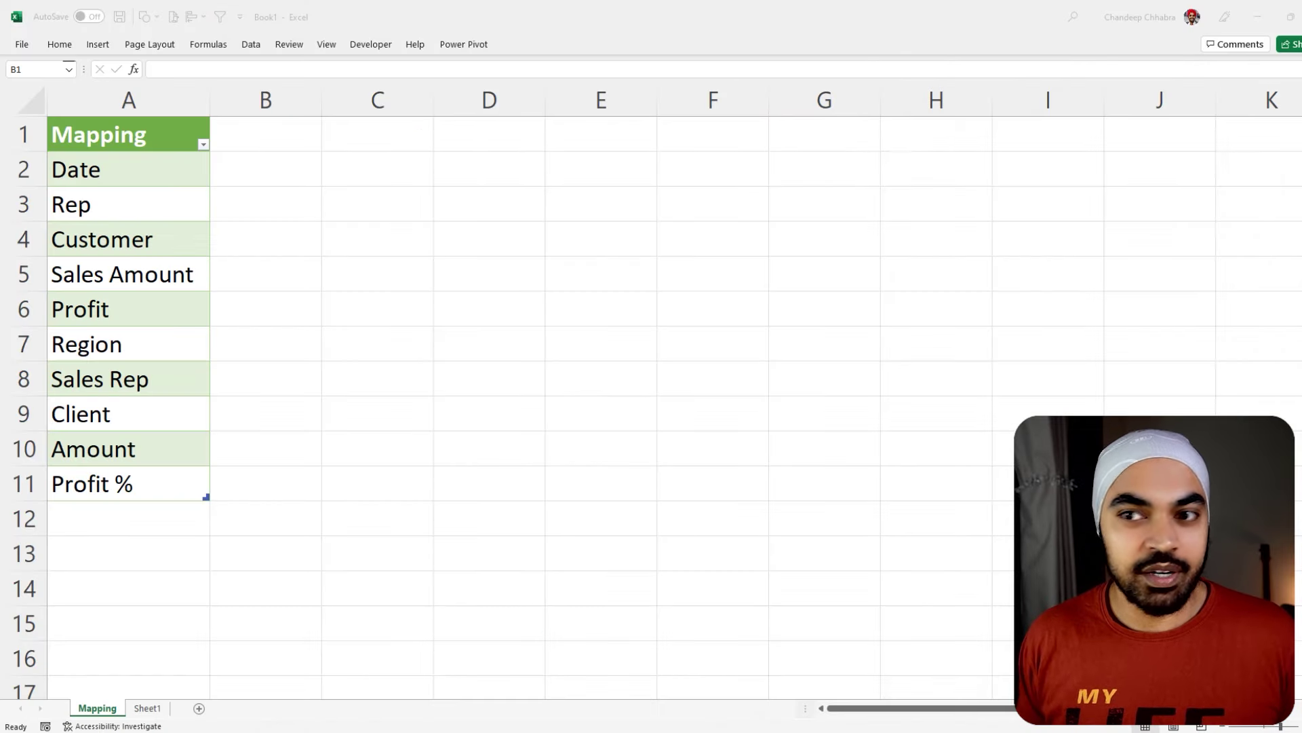
Add a Rename header in cell B1 beside the loaded column names
left_click_drag(148, 165, 159, 349)
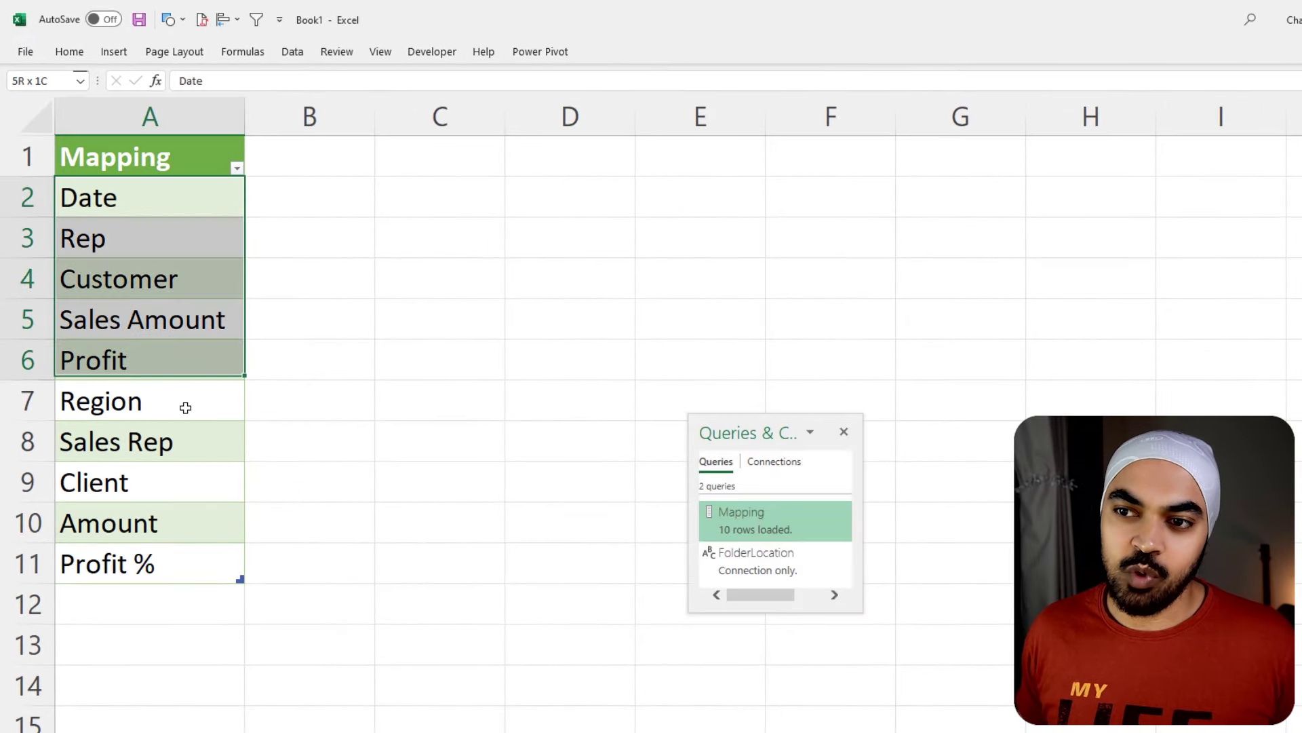
left_click_drag(185, 407, 187, 545)
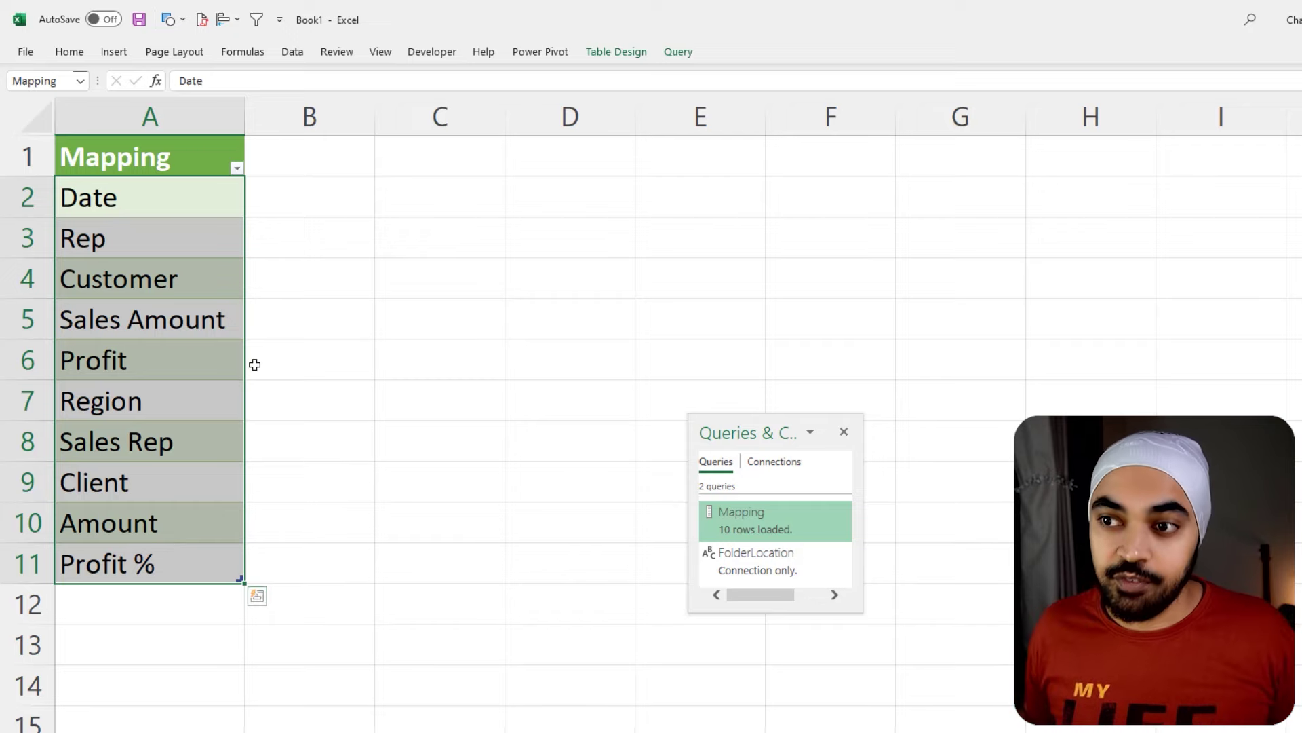
left_click(349, 155)
type("Ream")
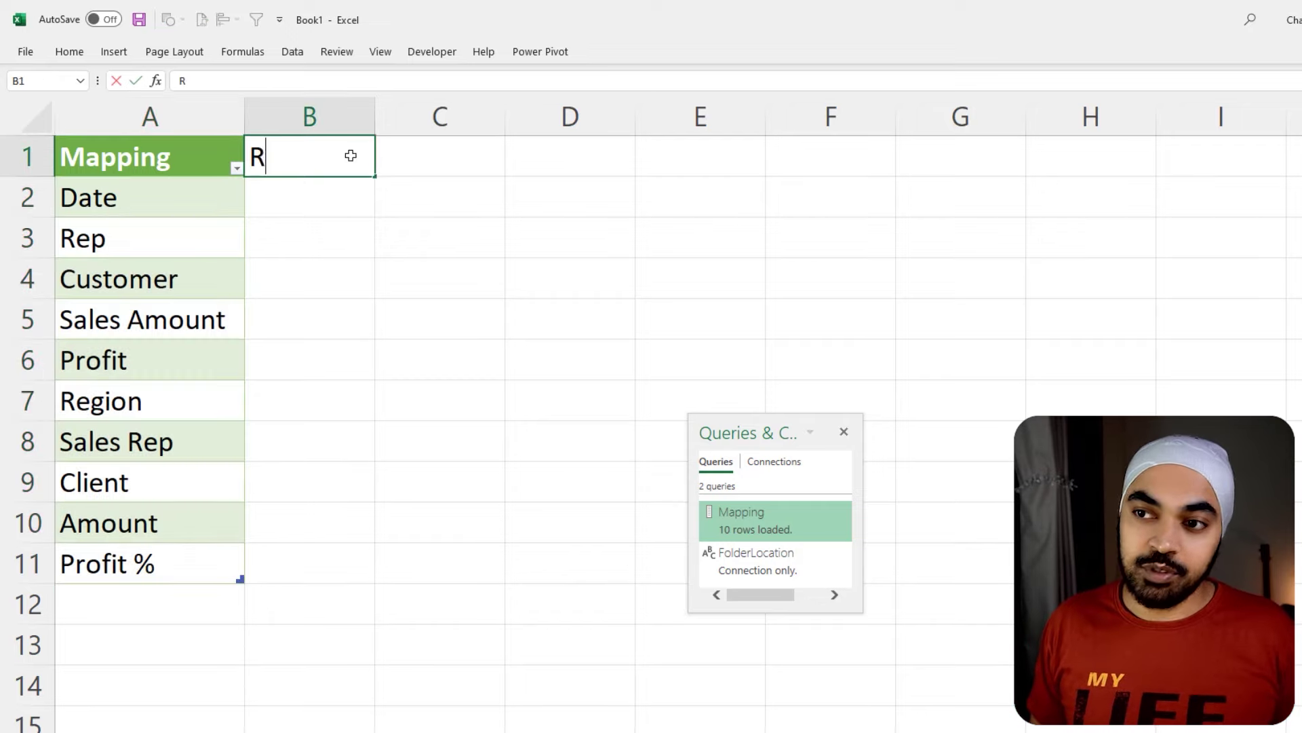
key("BackSpace")
key("BackSpace")
type("nam")
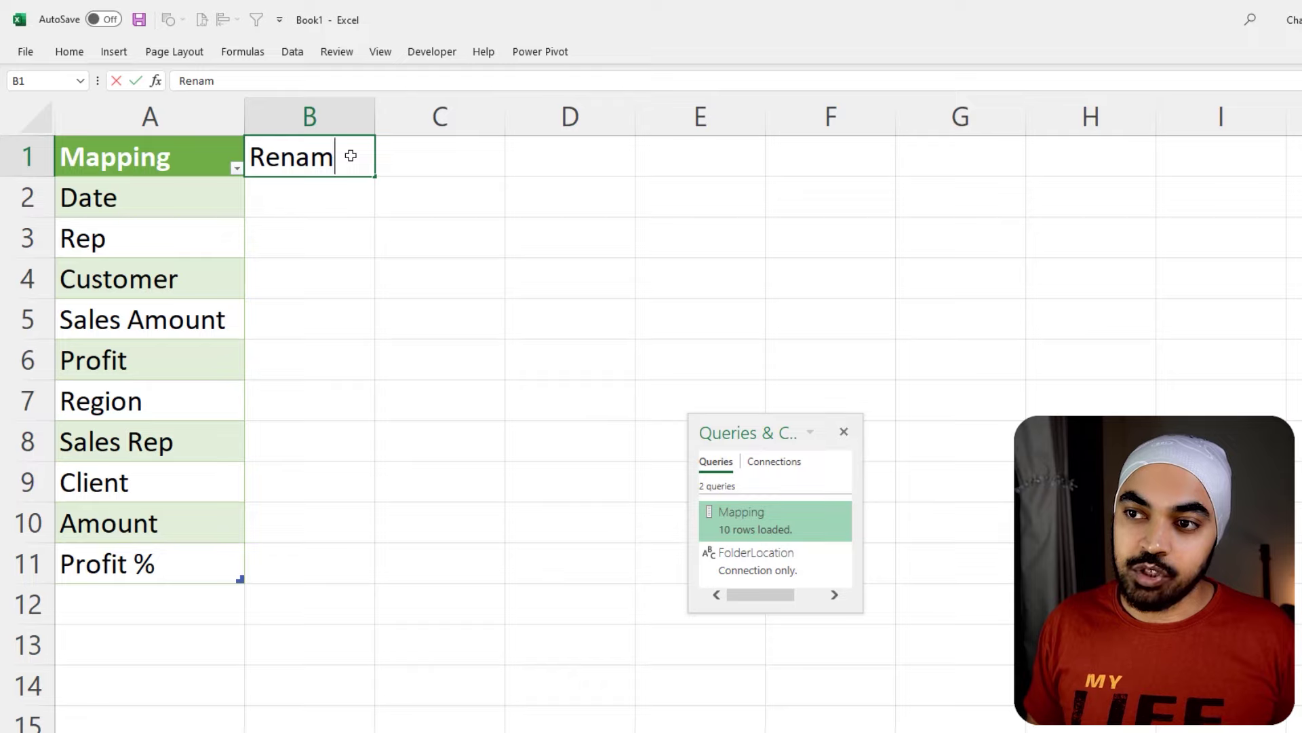
type("e")
key("Return")
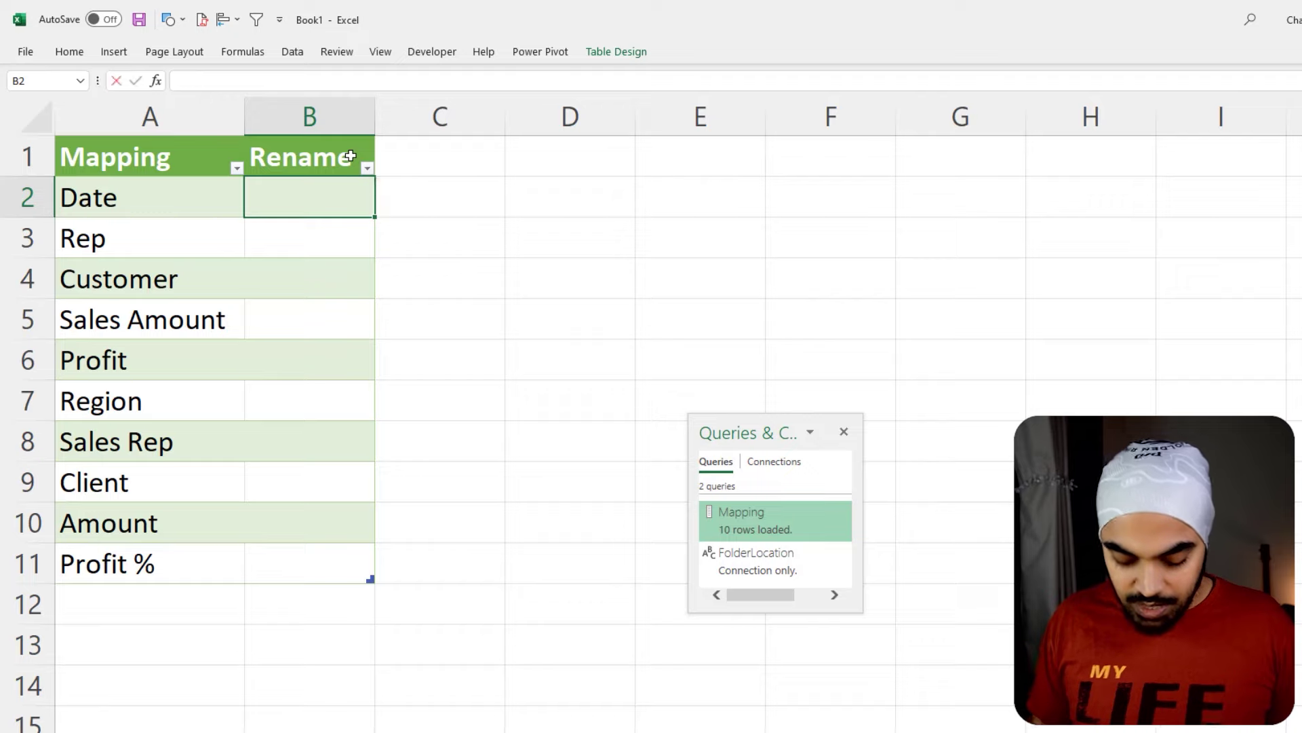
Enter standard names Date, Sales Rep, Customer, Amount and Profit for the first five headers
type("Date")
key("Return")
type("Sales Rep")
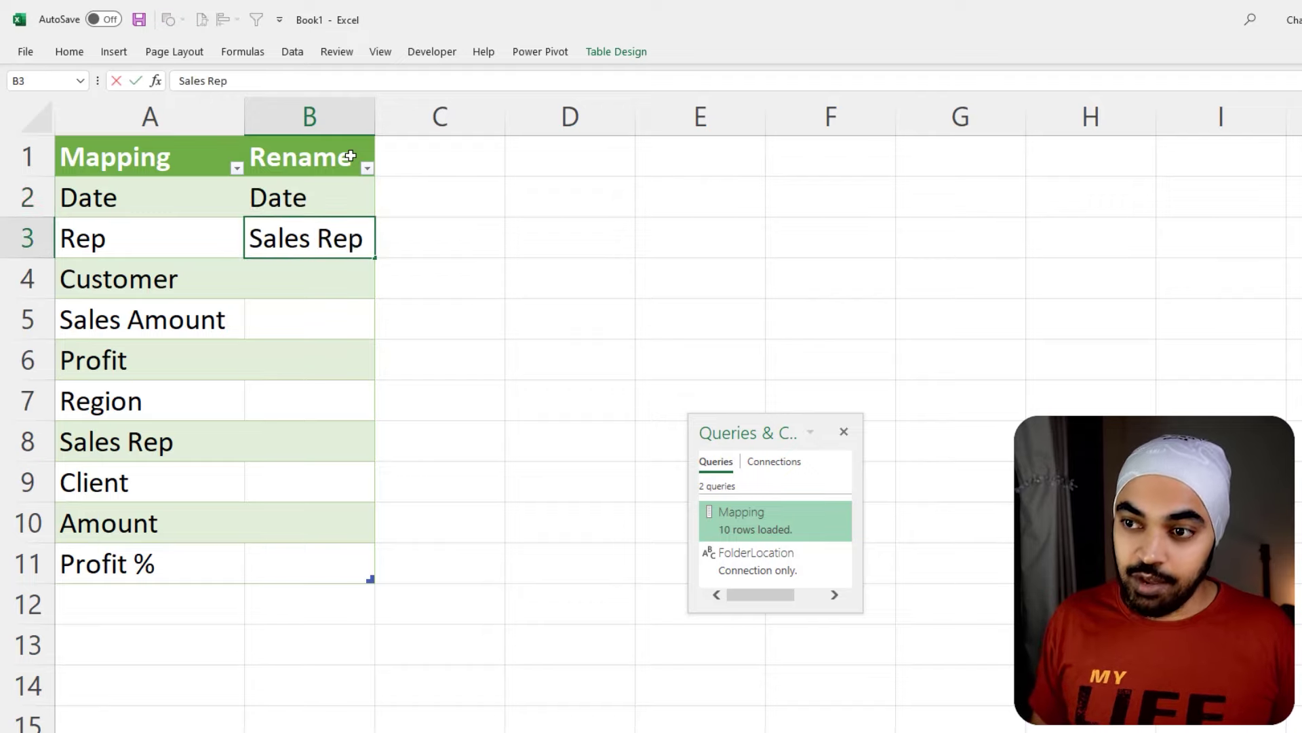
key("Return")
type("Customer")
key("Return")
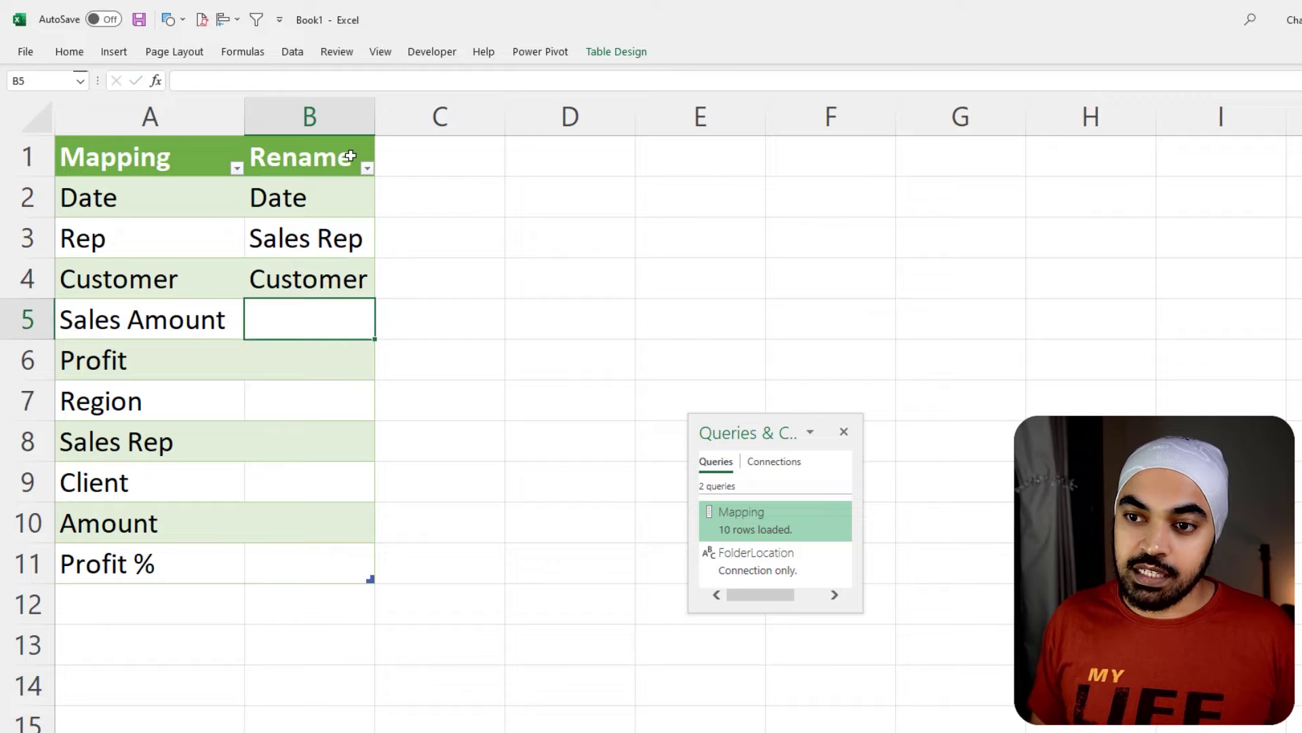
type("S")
key("BackSpace")
key("BackSpace")
type("Amo")
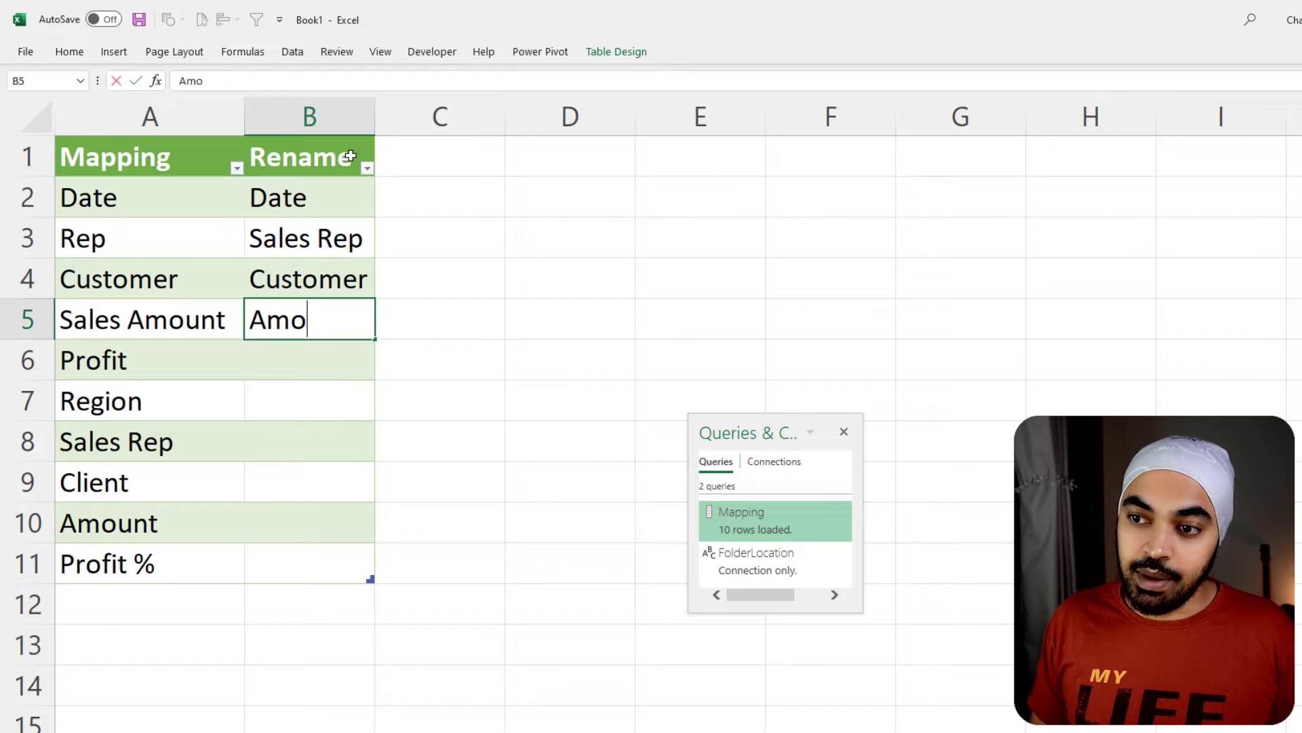
type("unt")
key("Return")
type("Pro")
type("fit")
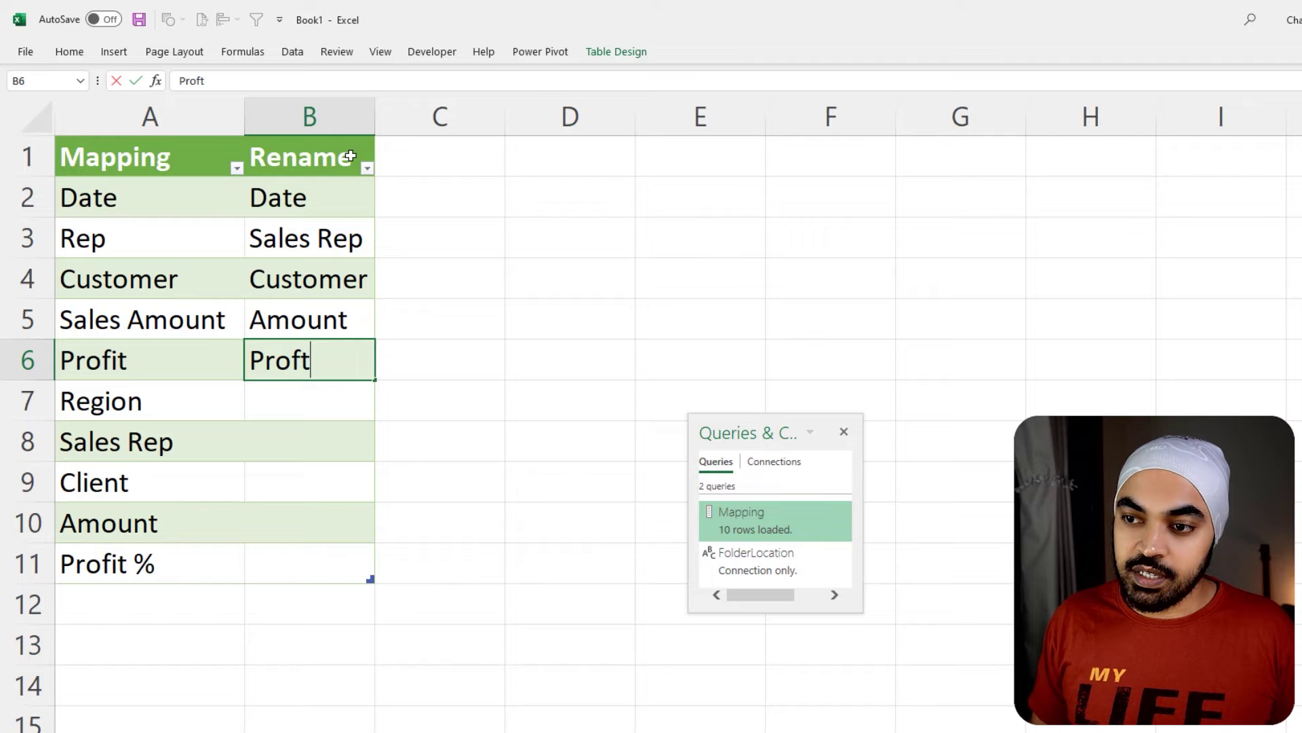
key("BackSpace")
type("it")
key("Return")
Enter Region, Sales Rep, Customer, Amount, and fill Profit % from A11 into B11
type("Region")
key("Return")
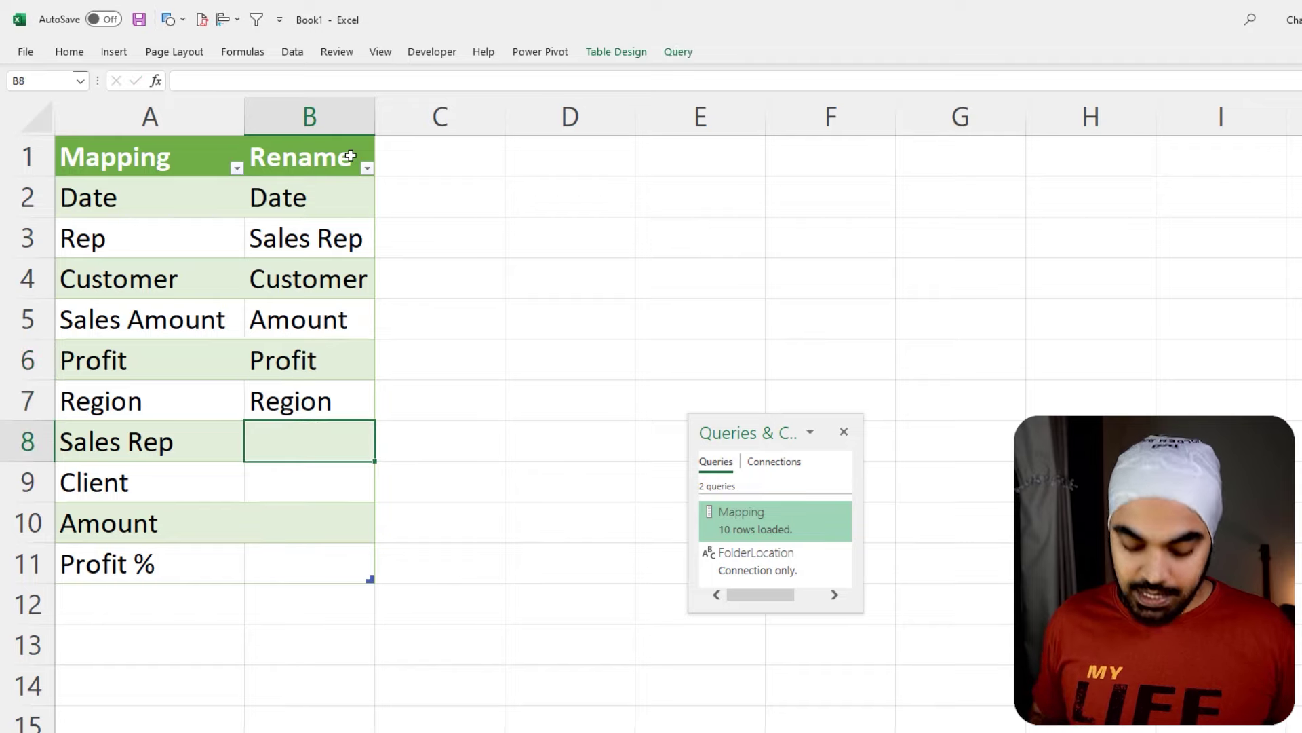
type("Sales Rep")
key("Return")
type("Customer")
key("Return")
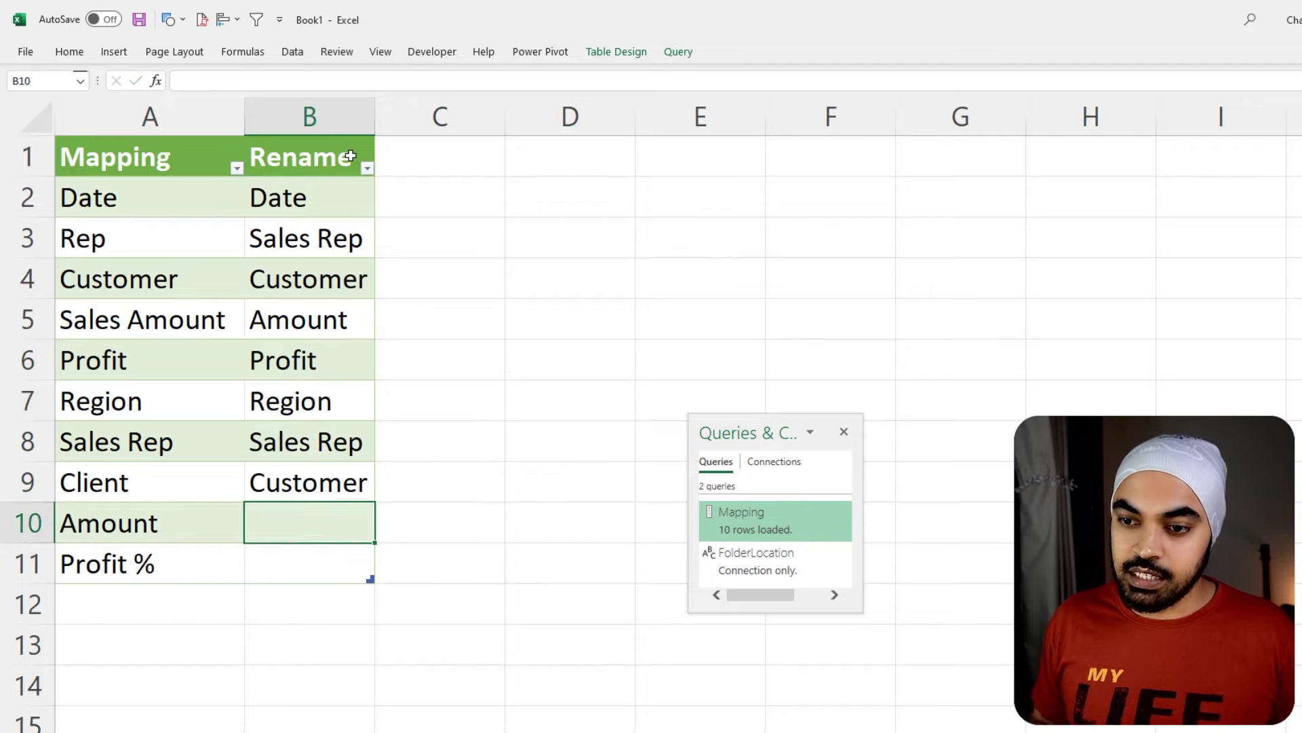
type("Amount")
key("Return")
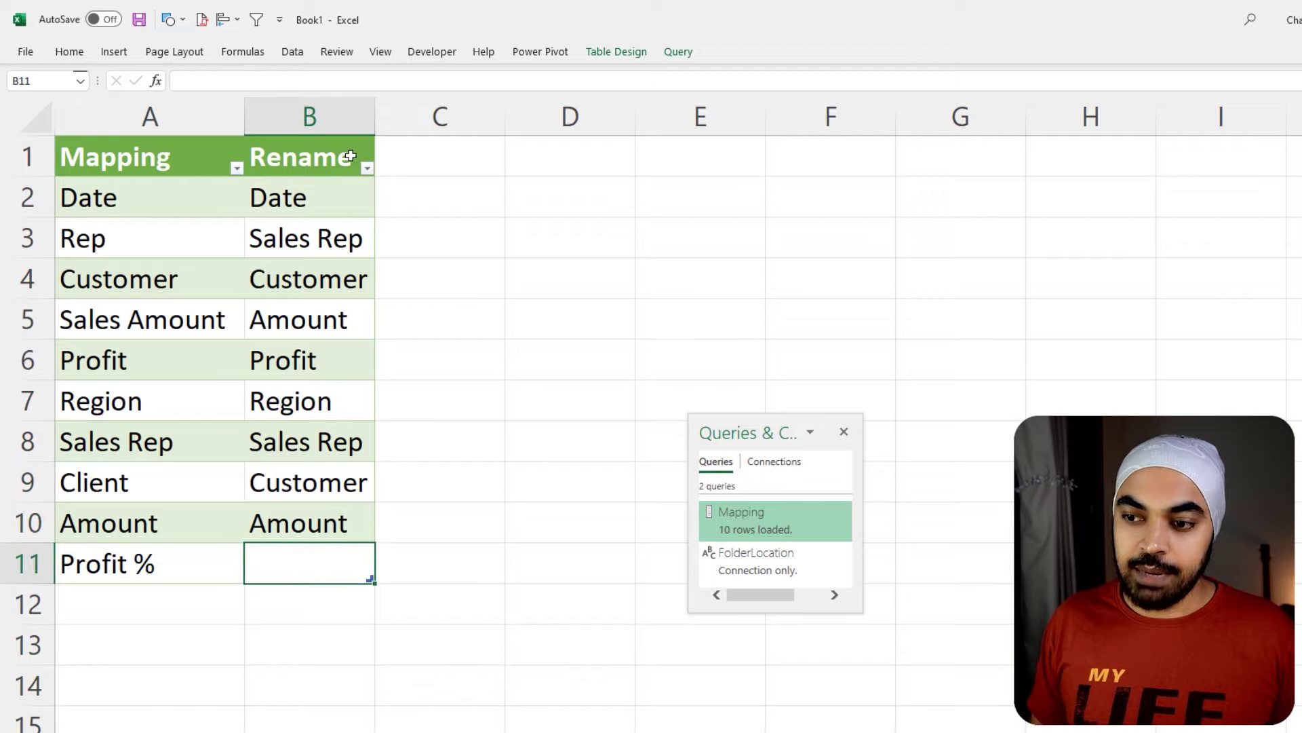
type("p")
key("BackSpace")
key("BackSpace")
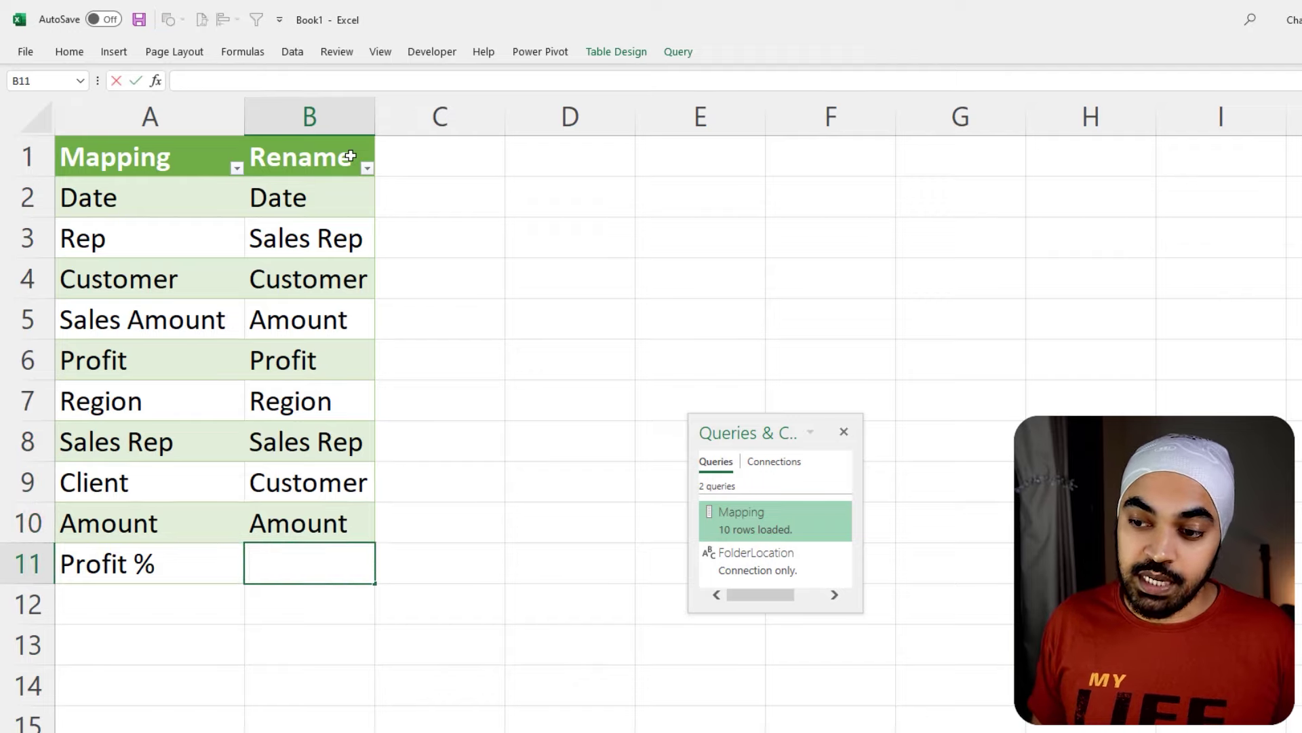
key("Escape")
key("ctrl+r")
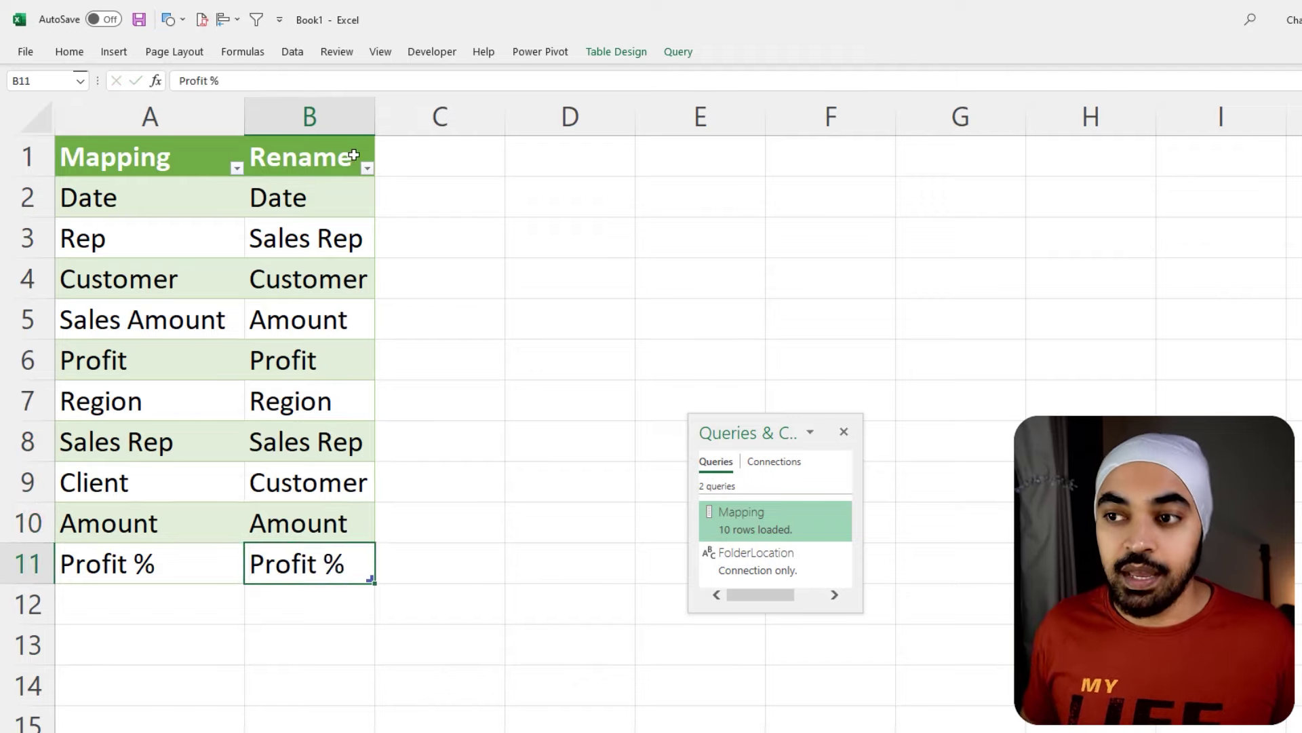
Widen column B to fit the Rename entries
left_click_drag(375, 118, 410, 119)
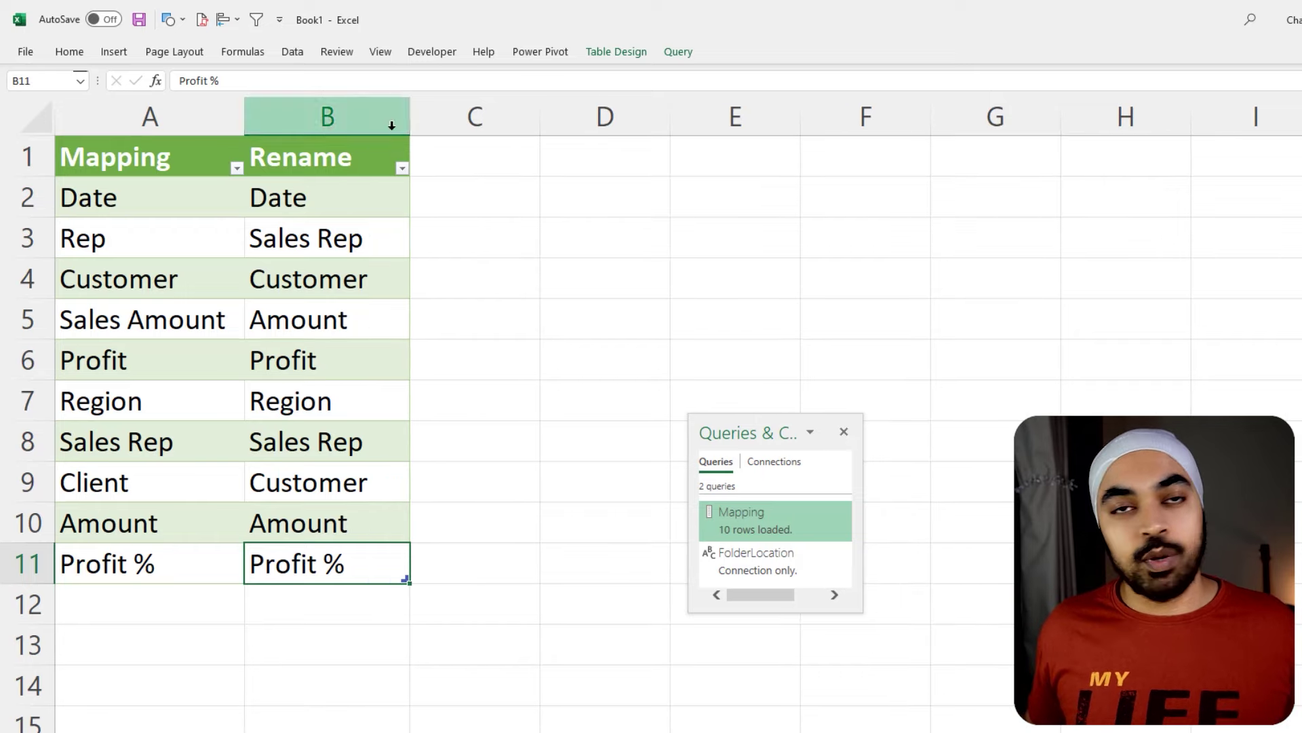
left_click_drag(143, 158, 326, 563)
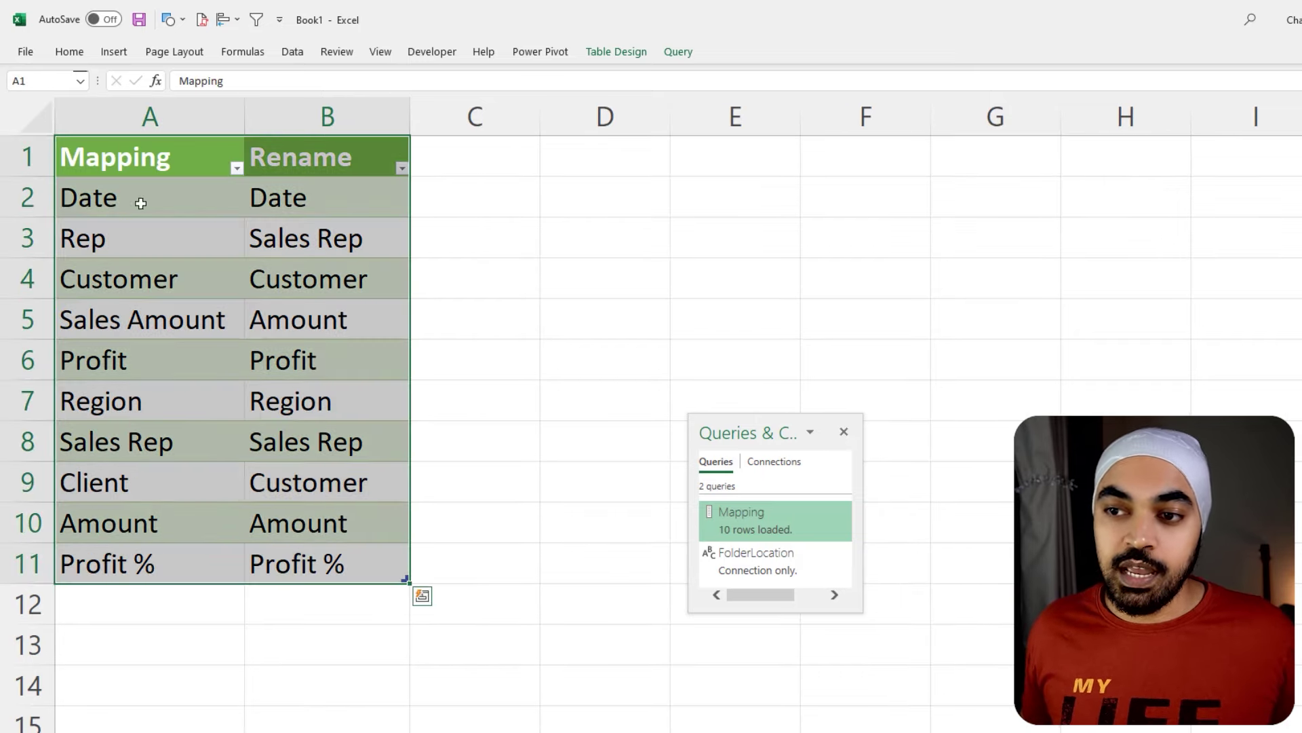
mouse_move(51, 127)
left_mouse_down()
mouse_move(219, 523)
mouse_move(225, 587)
left_mouse_up()
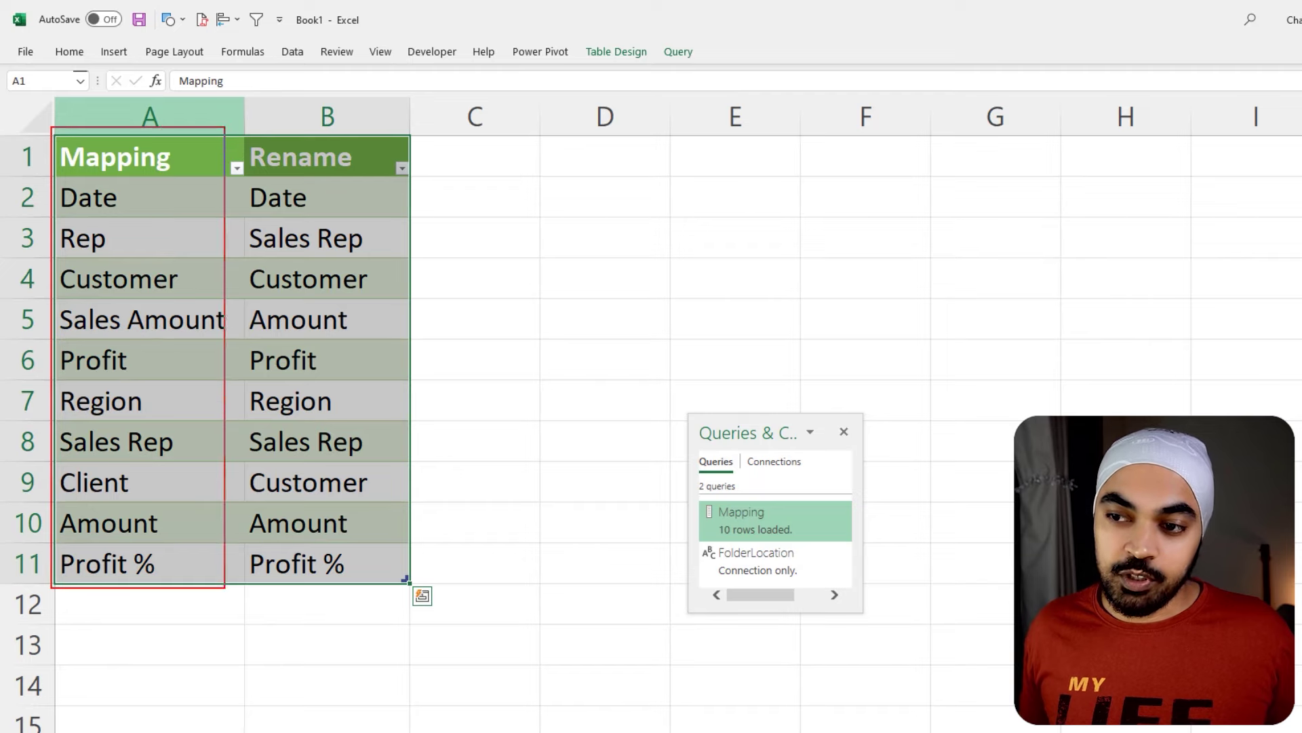
mouse_move(246, 122)
left_mouse_down()
mouse_move(407, 378)
mouse_move(425, 604)
left_mouse_up()
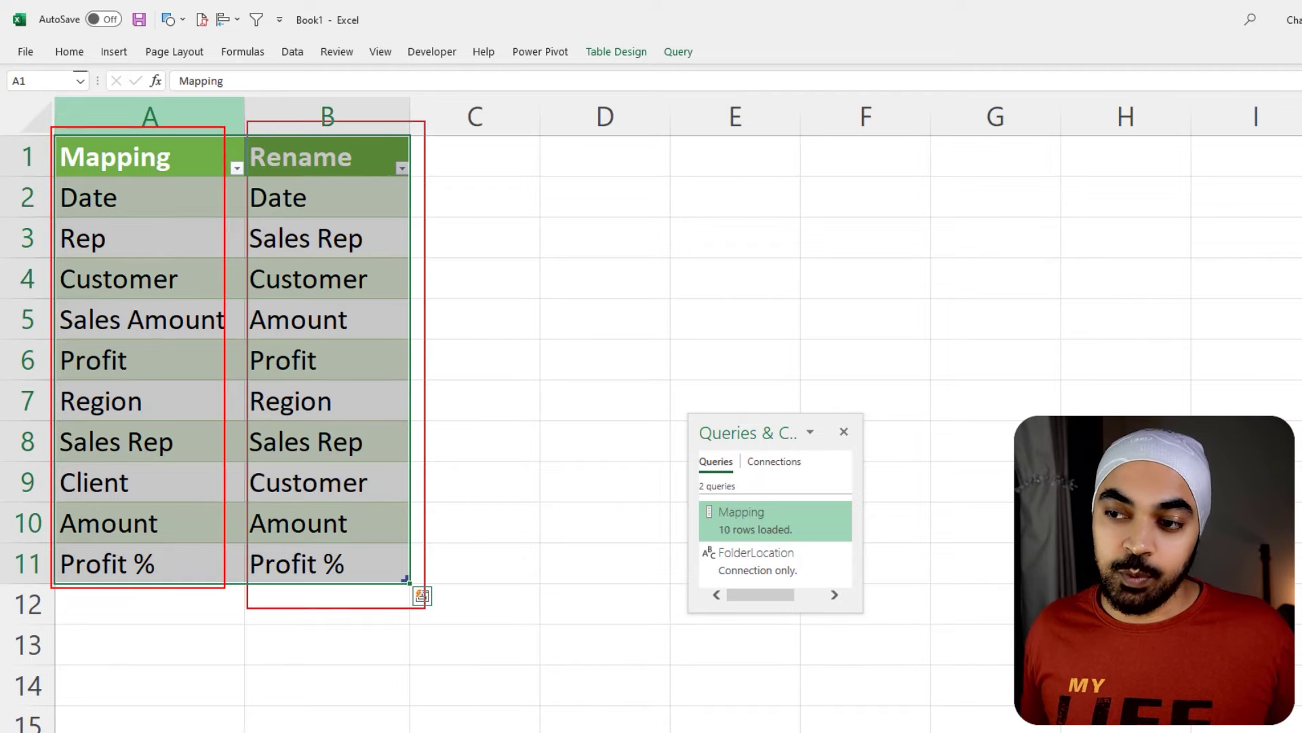
key("Escape")
mouse_move(453, 179)
left_mouse_down()
mouse_move(54, 139)
mouse_move(161, 543)
mouse_move(454, 179)
left_mouse_up()
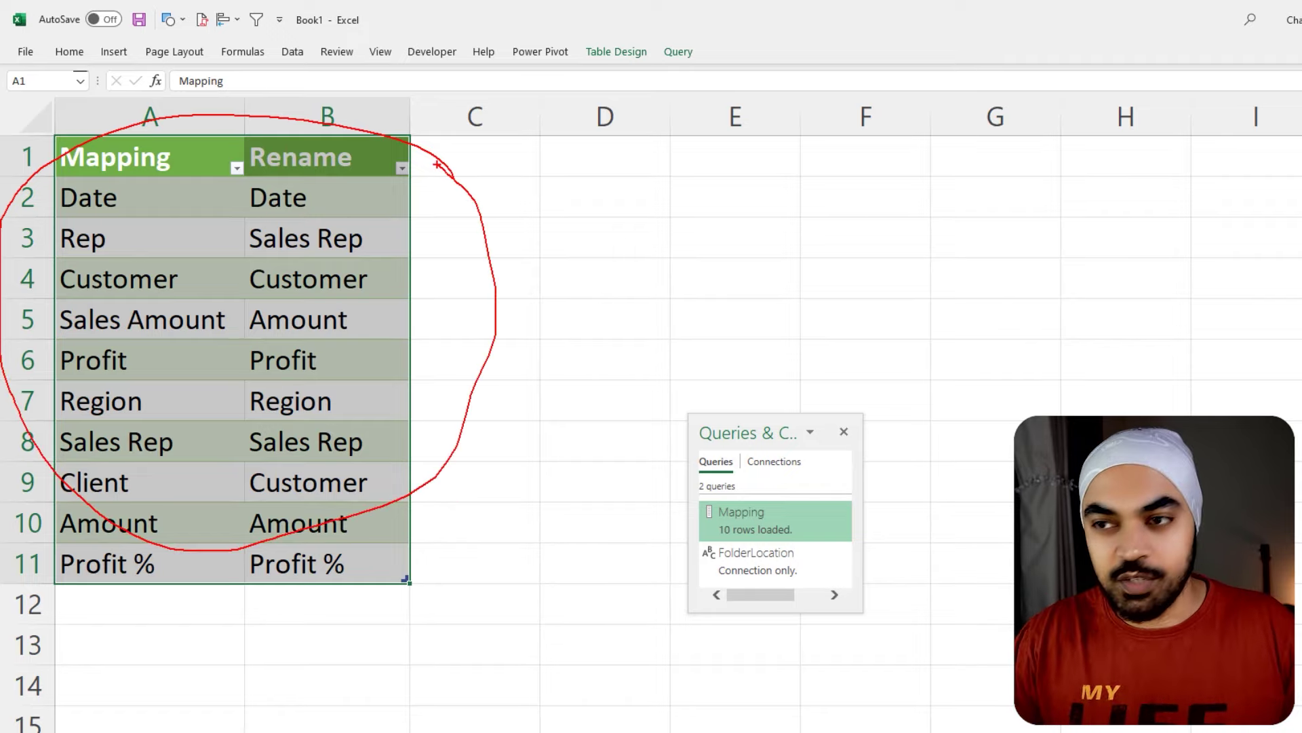
key("Escape")
Load the Mapping table into Power Query with From Table/Range
left_click(298, 260)
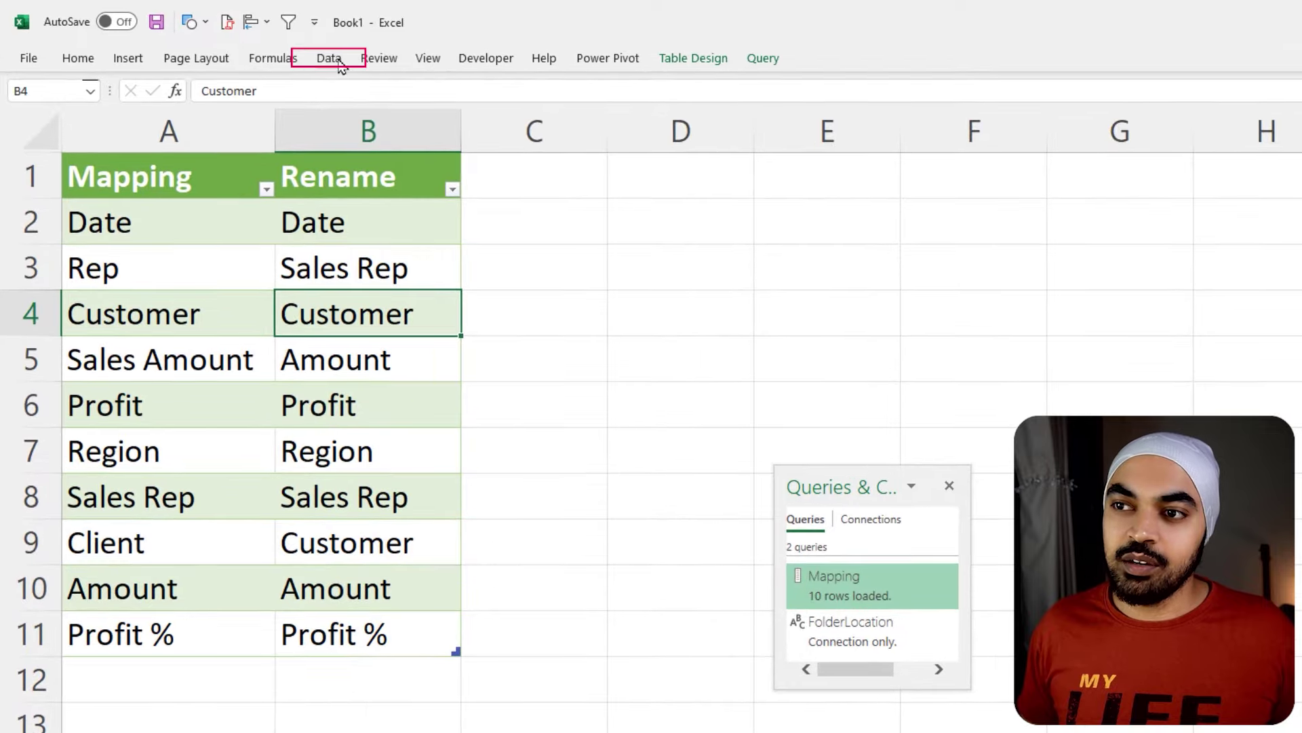
left_click(292, 52)
left_click(155, 138)
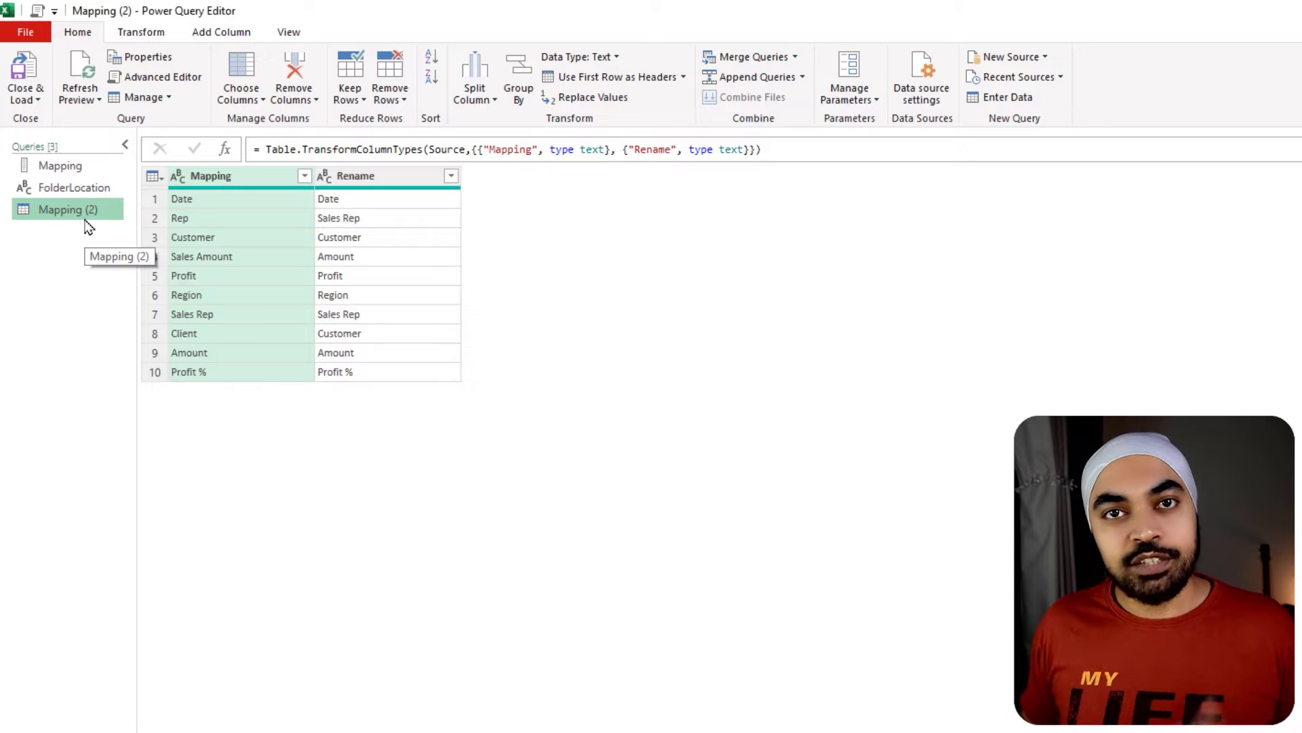
Name the new query Renames and zoom the editor preview in
triple_click(1165, 227)
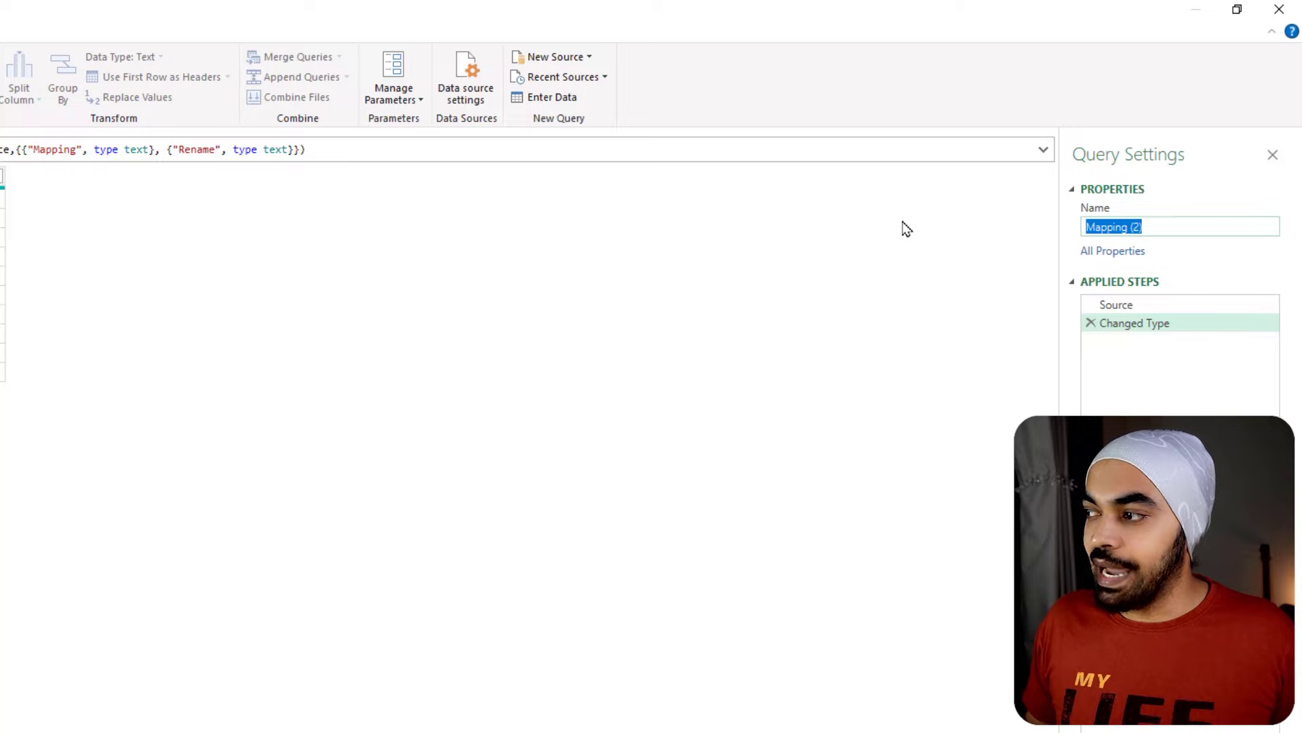
type("Renames")
key("Return")
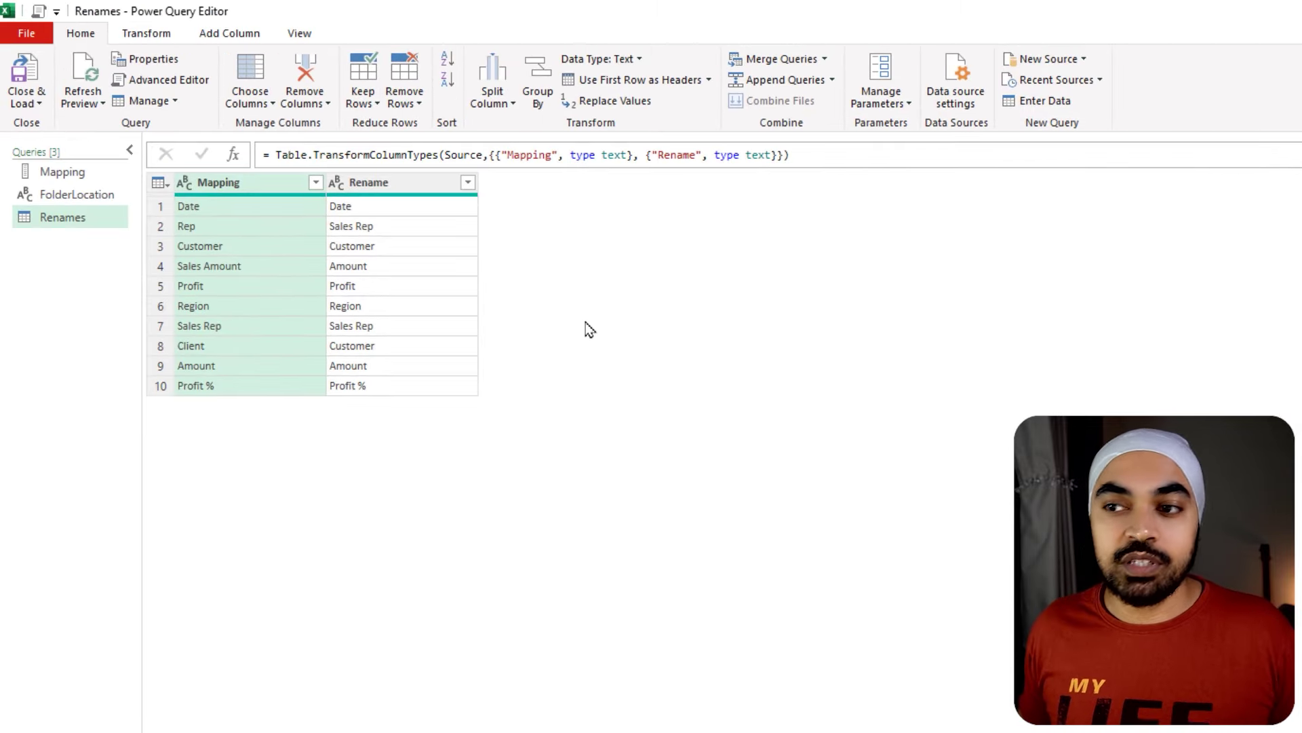
key("ctrl+shift+equal")
key("ctrl+shift+equal")
key("ctrl+shift+equal")
key("ctrl+shift+equal")
key("ctrl+shift+equal")
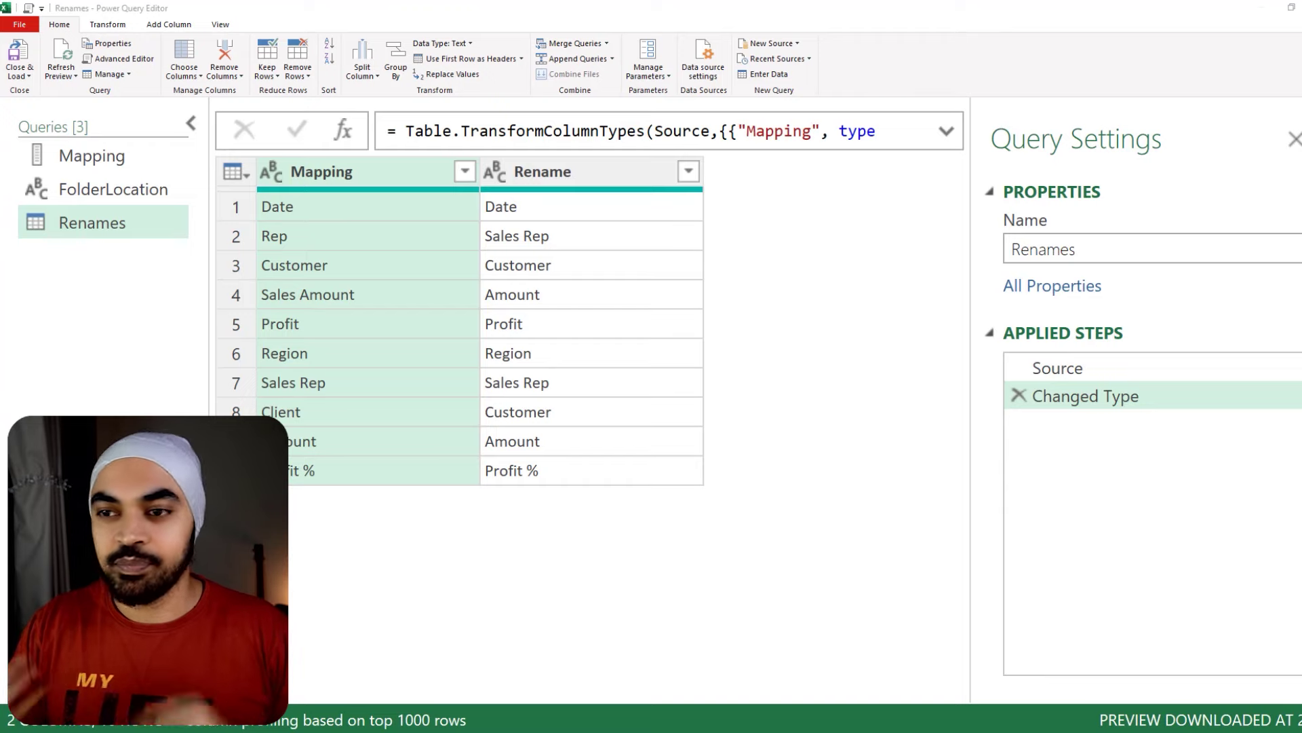
Duplicate the Mapping query
left_click(99, 161)
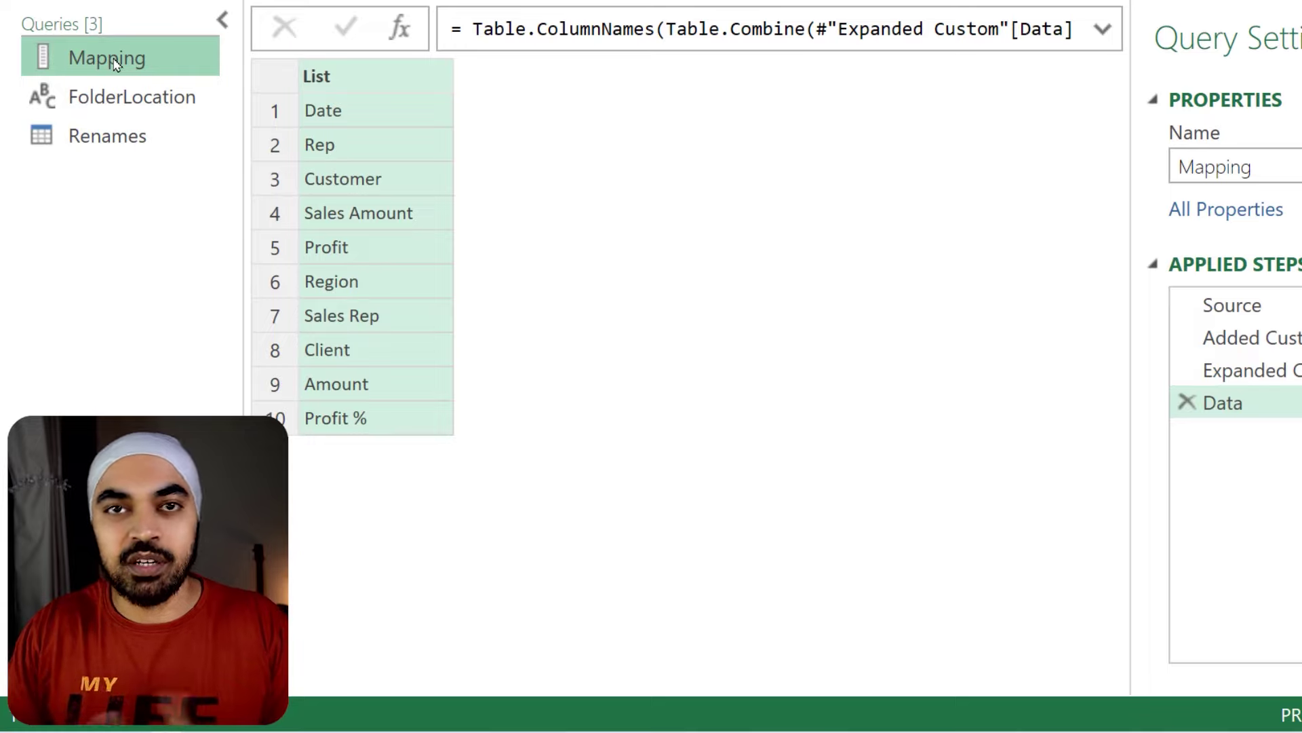
right_click(114, 63)
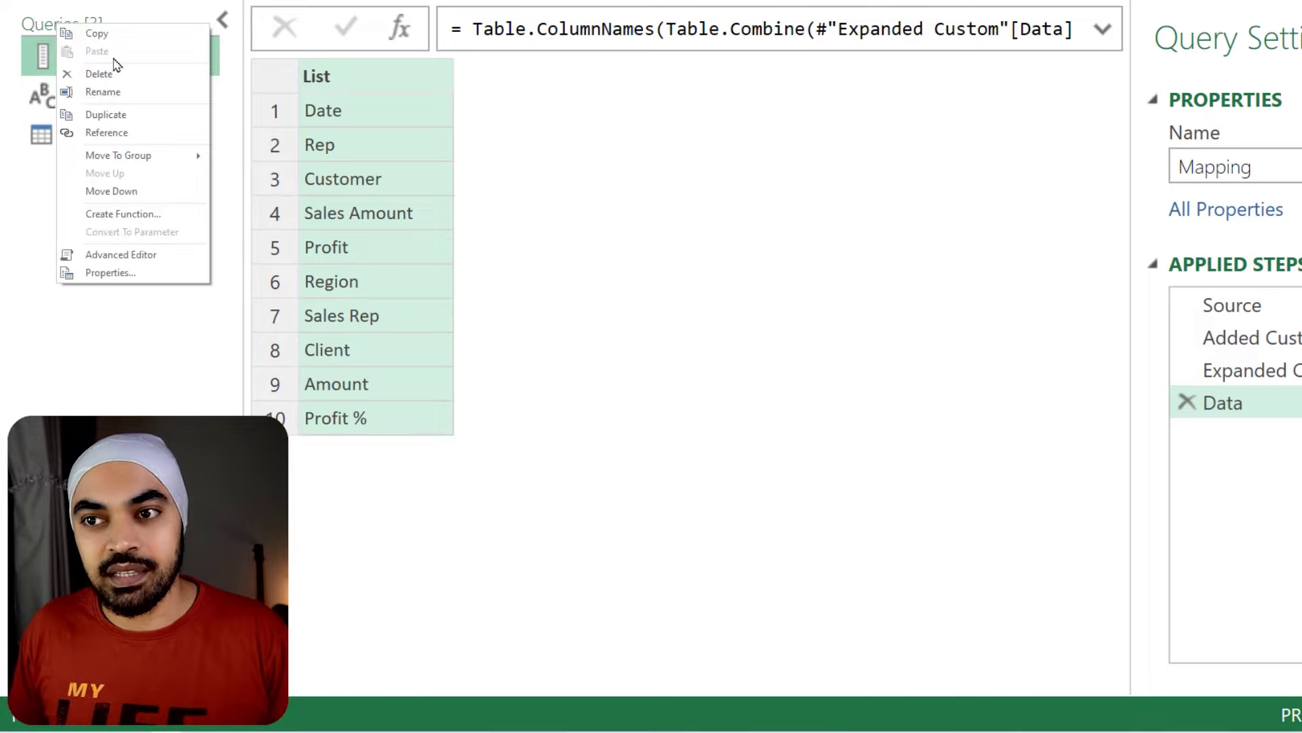
left_click(115, 118)
Name the copy CombineData and delete its final Data step
left_click(1215, 177)
key("ctrl+a")
type("Com")
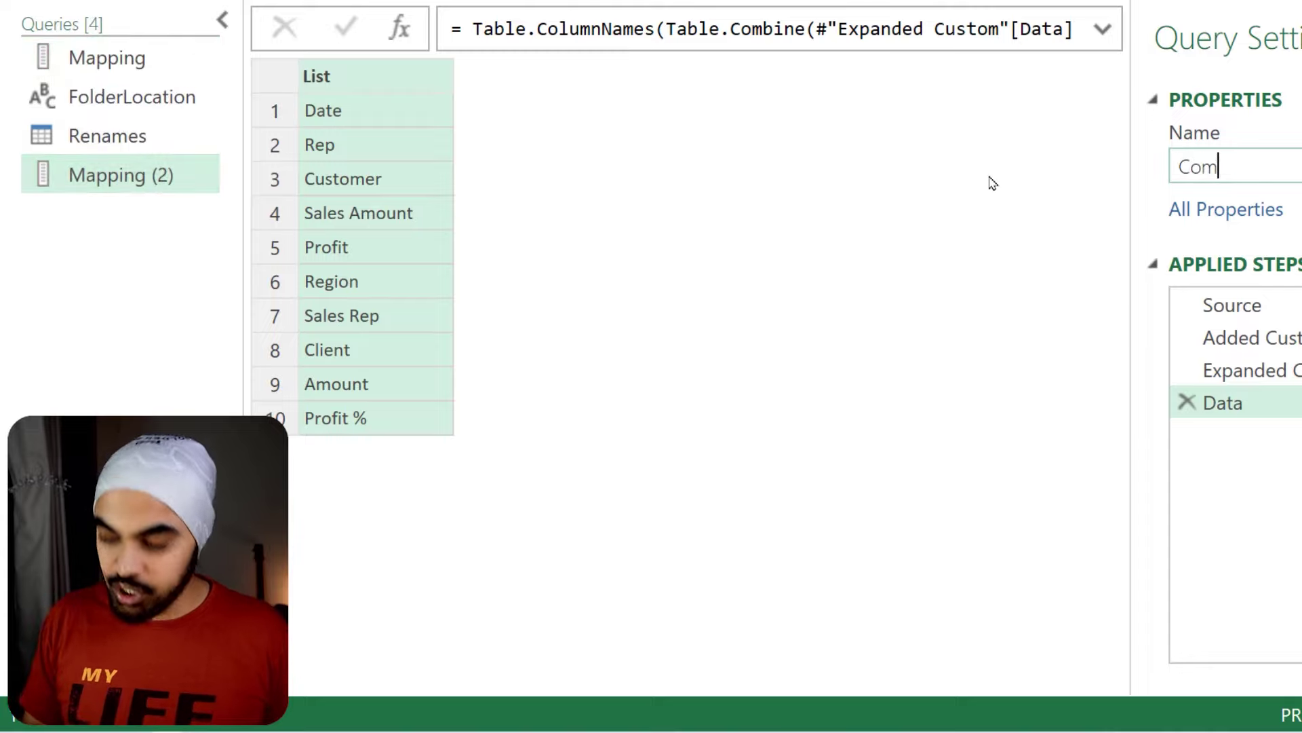
type("bineData")
key("Return")
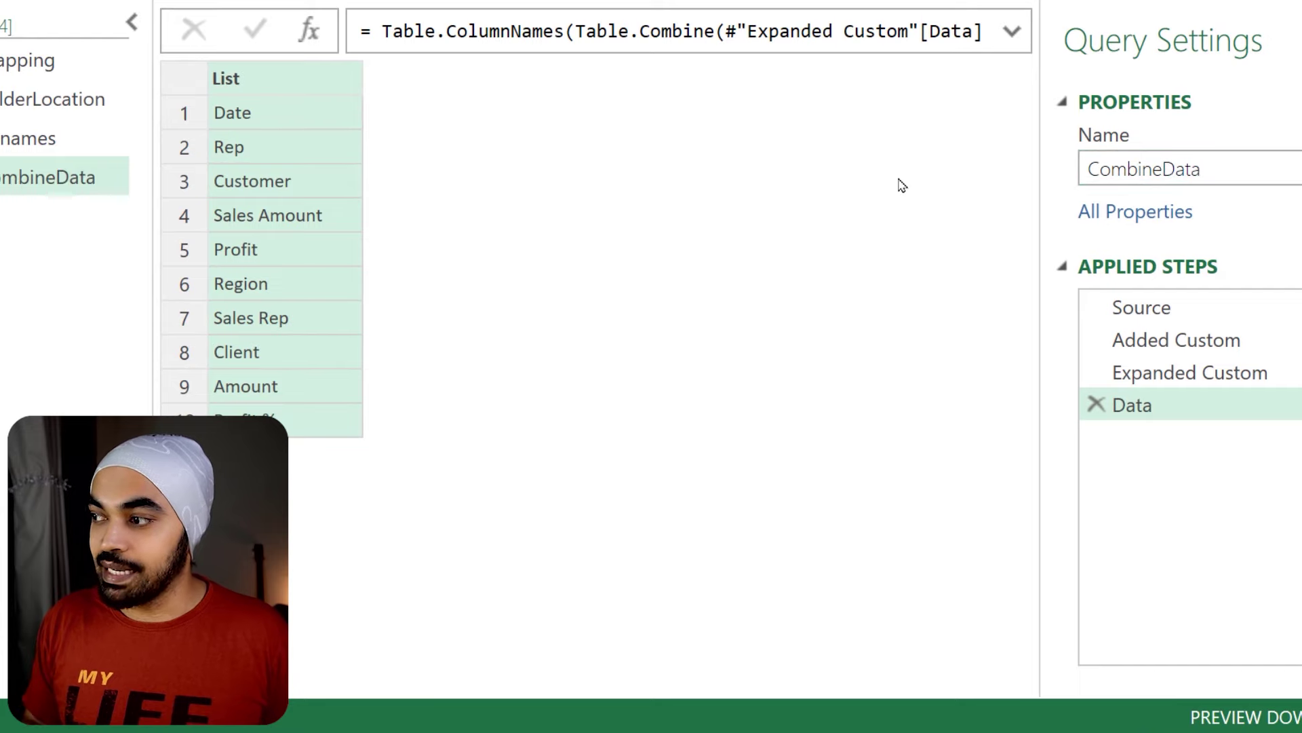
left_click(1096, 405)
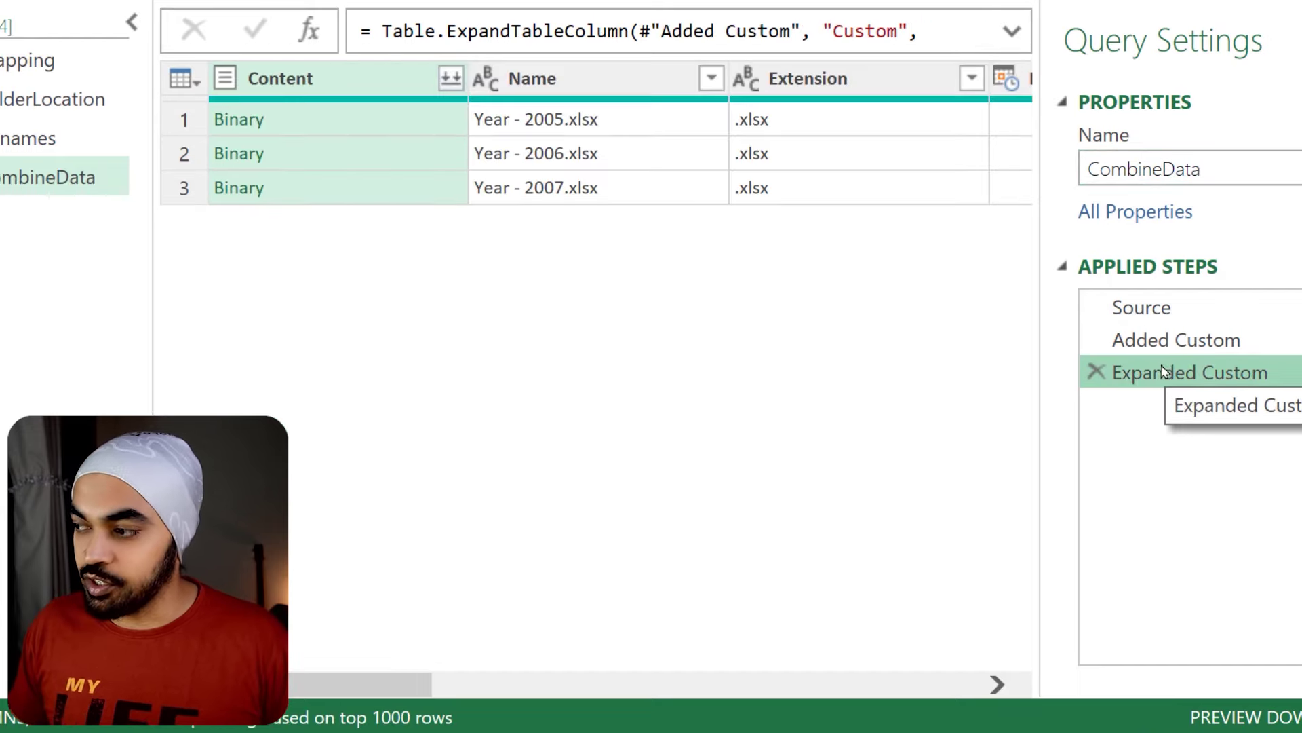
Review the Source, Added Custom and Expanded Custom steps, previewing the workbooks in the Custom column
left_click(1153, 304)
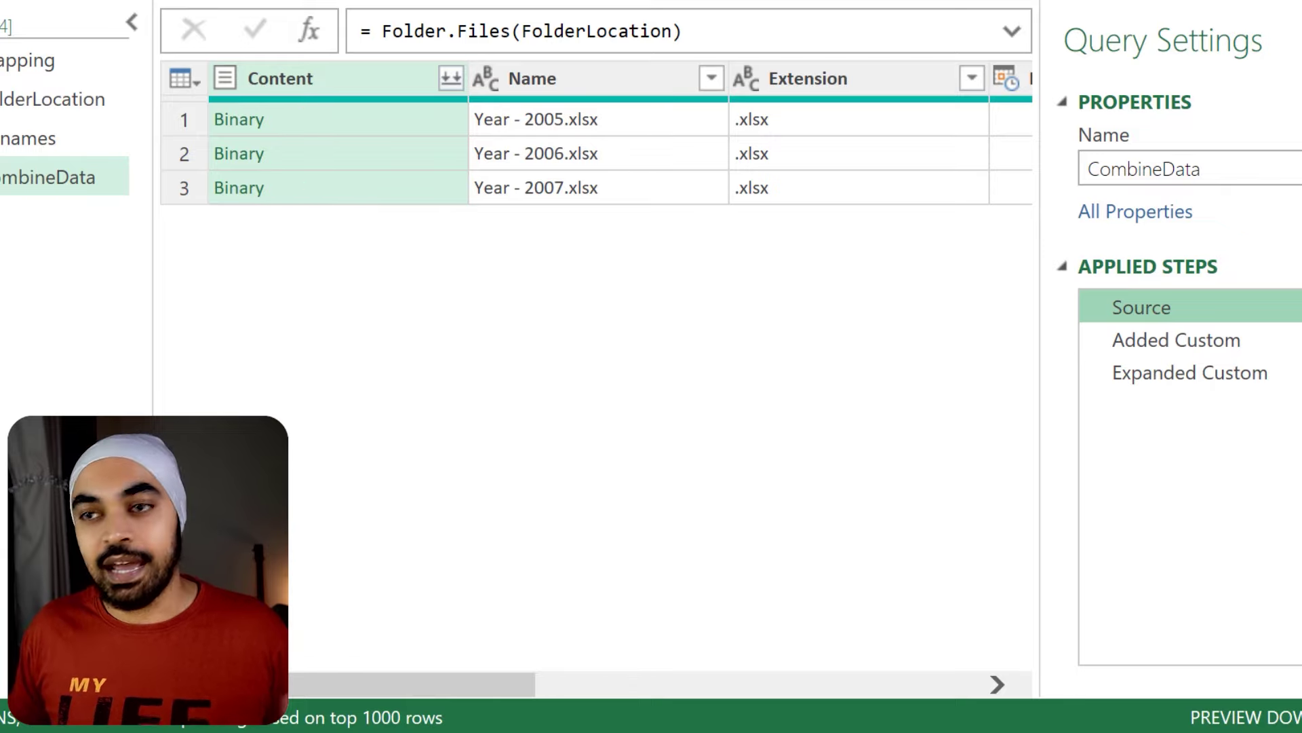
left_click(1155, 337)
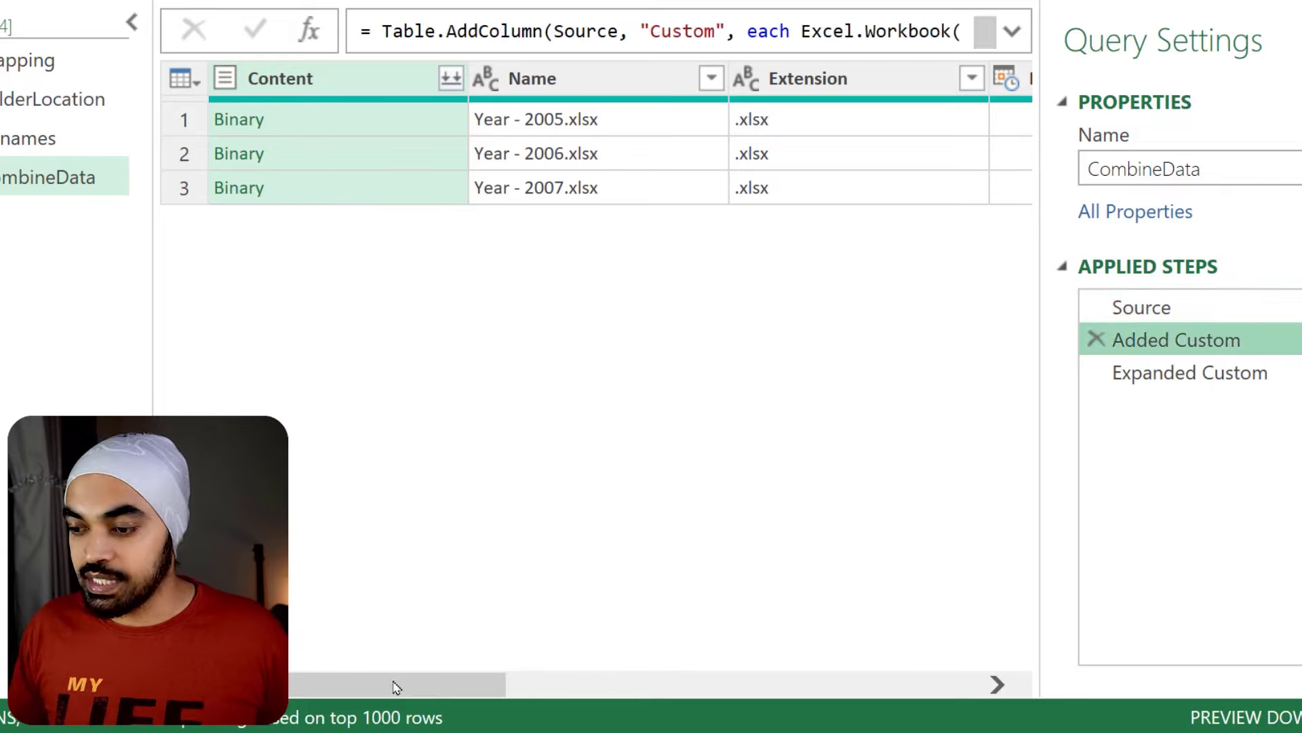
left_click_drag(395, 686, 842, 686)
left_click(867, 154)
left_click(874, 181)
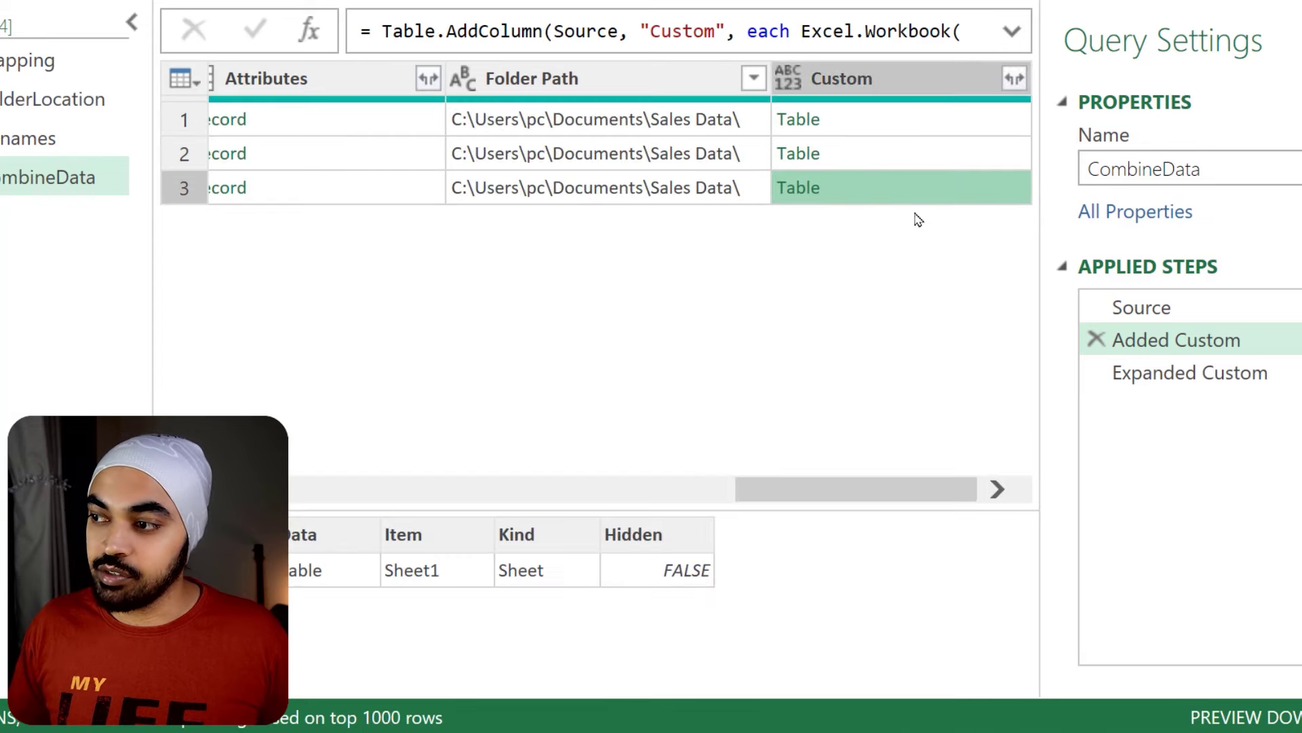
left_click(1249, 375)
left_click_drag(675, 685, 842, 685)
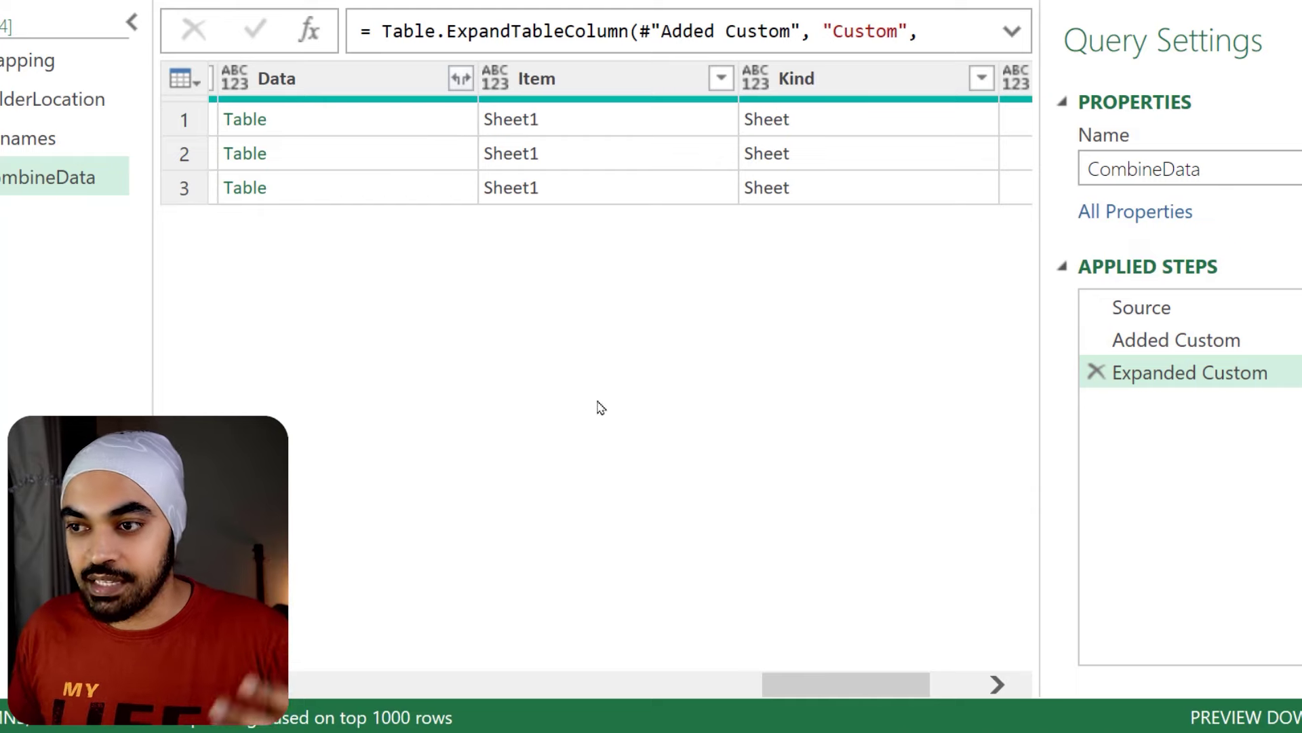
Preview each file's sheet table, including the 2006 sheet with its Client header
left_click(341, 82)
left_click(319, 122)
left_click(319, 158)
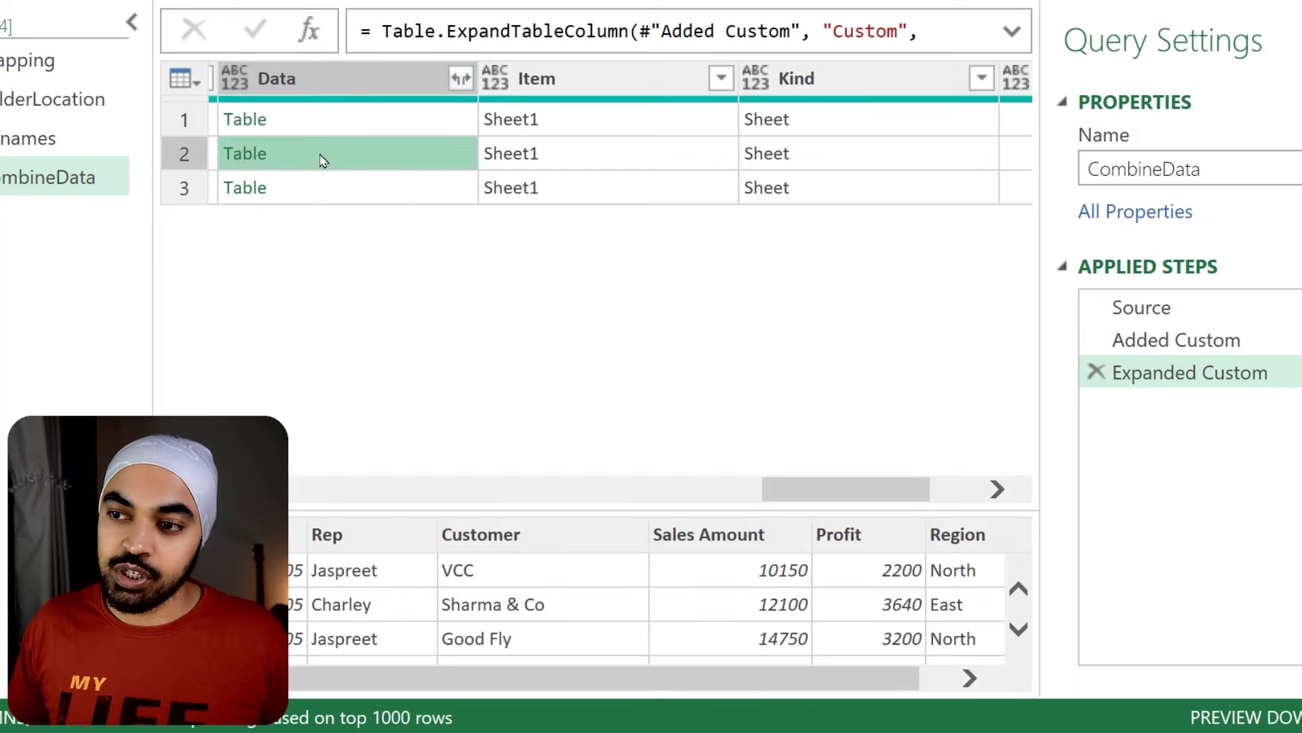
left_click(323, 195)
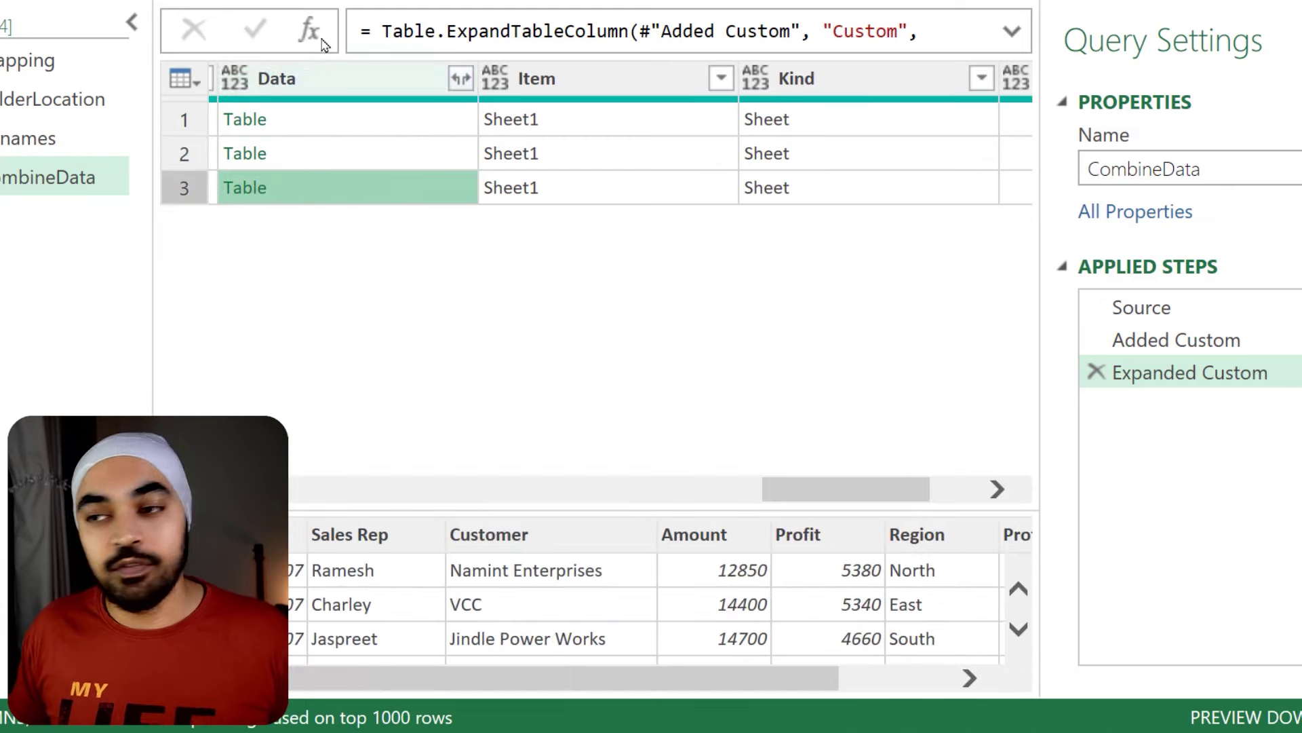
mouse_move(282, 504)
left_mouse_down()
mouse_move(475, 560)
mouse_move(987, 560)
left_mouse_up()
left_click_drag(512, 515, 461, 503)
key("Escape")
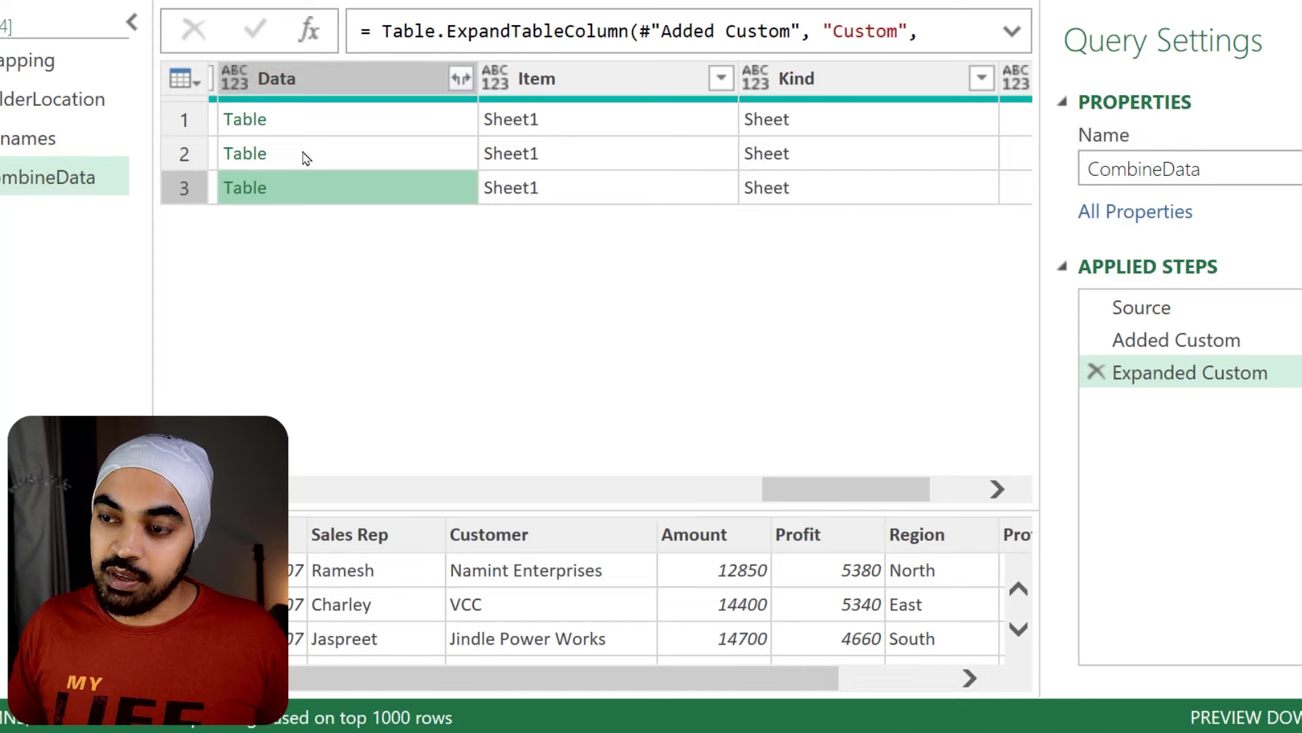
left_click(305, 156)
mouse_move(509, 507)
left_mouse_down()
mouse_move(411, 535)
mouse_move(490, 508)
mouse_move(462, 400)
left_mouse_up()
key("Escape")
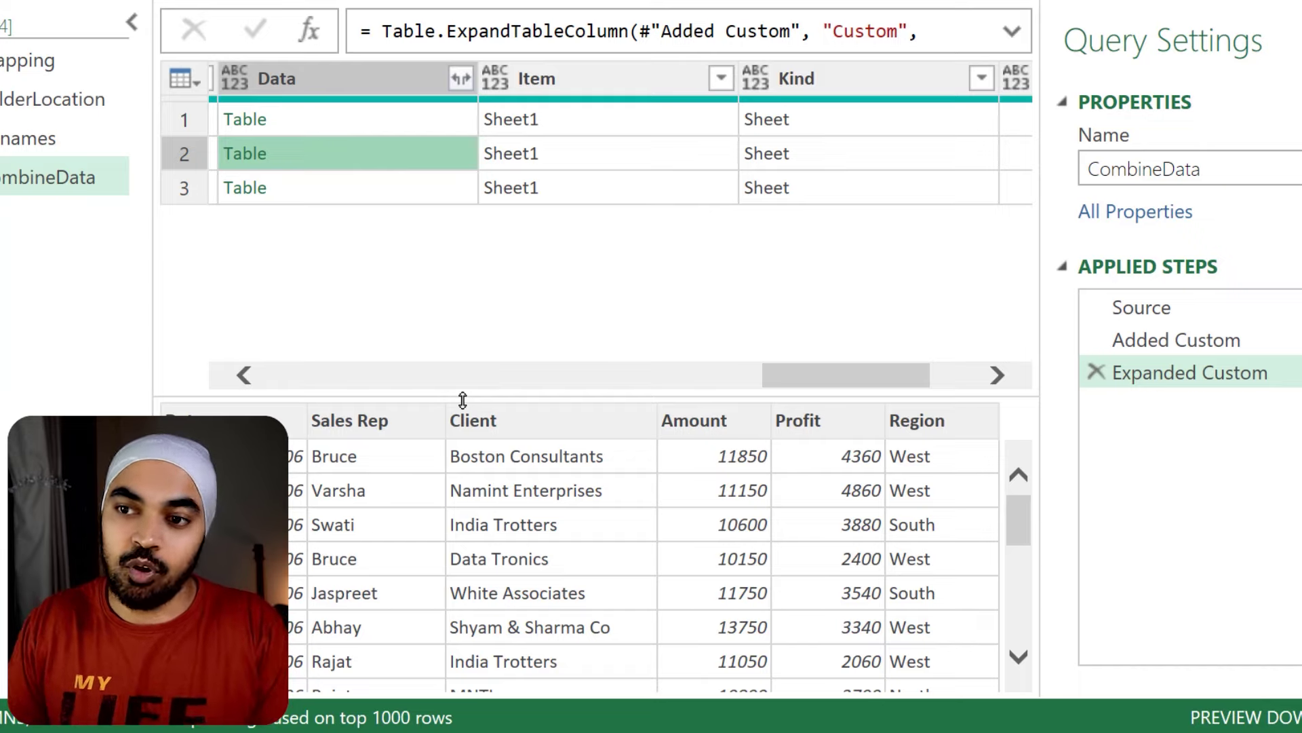
left_click(263, 161)
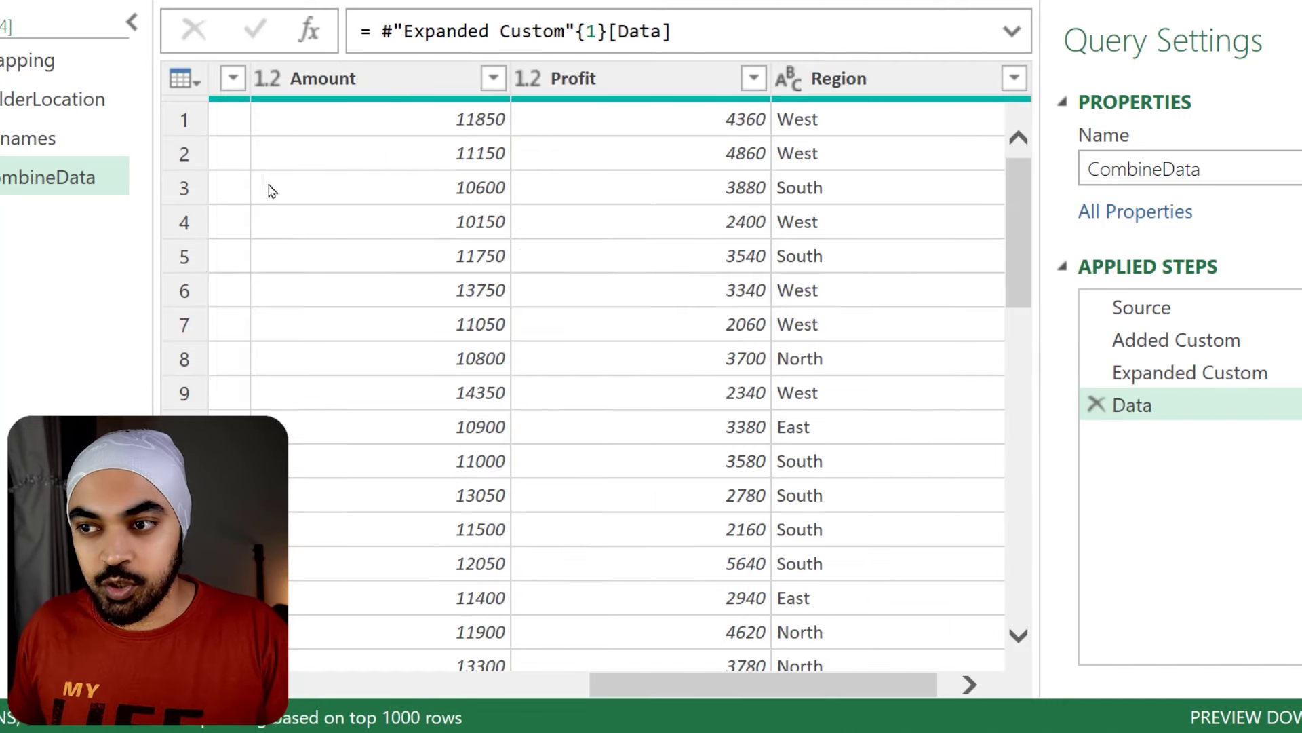
left_click_drag(635, 699, 371, 671)
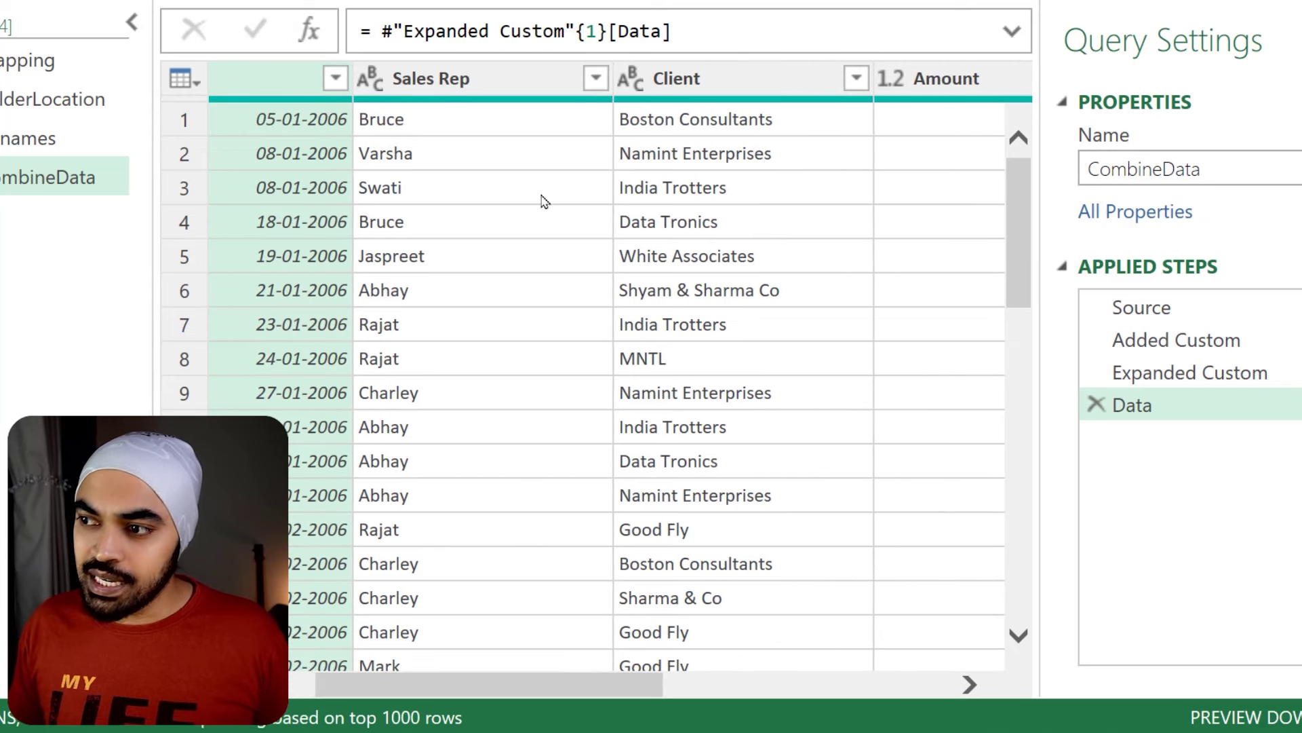
double_click(693, 81)
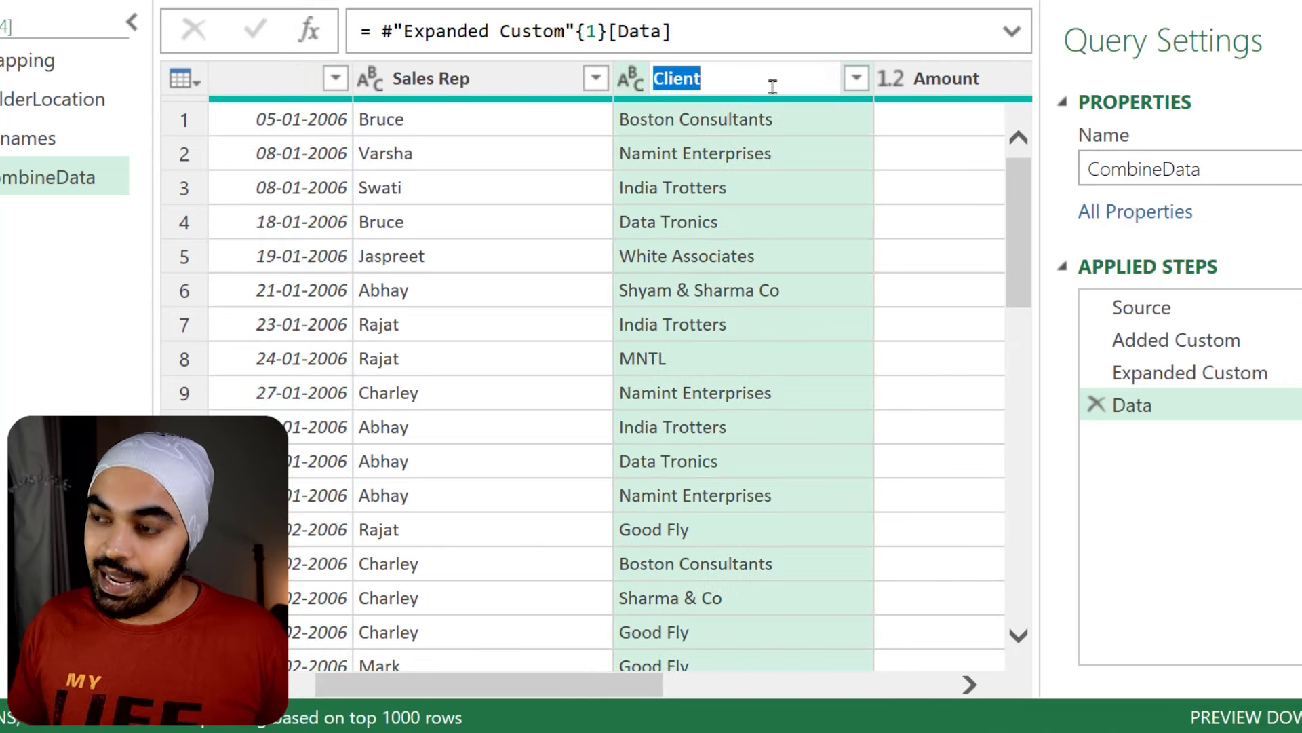
type("Customer")
key("Return")
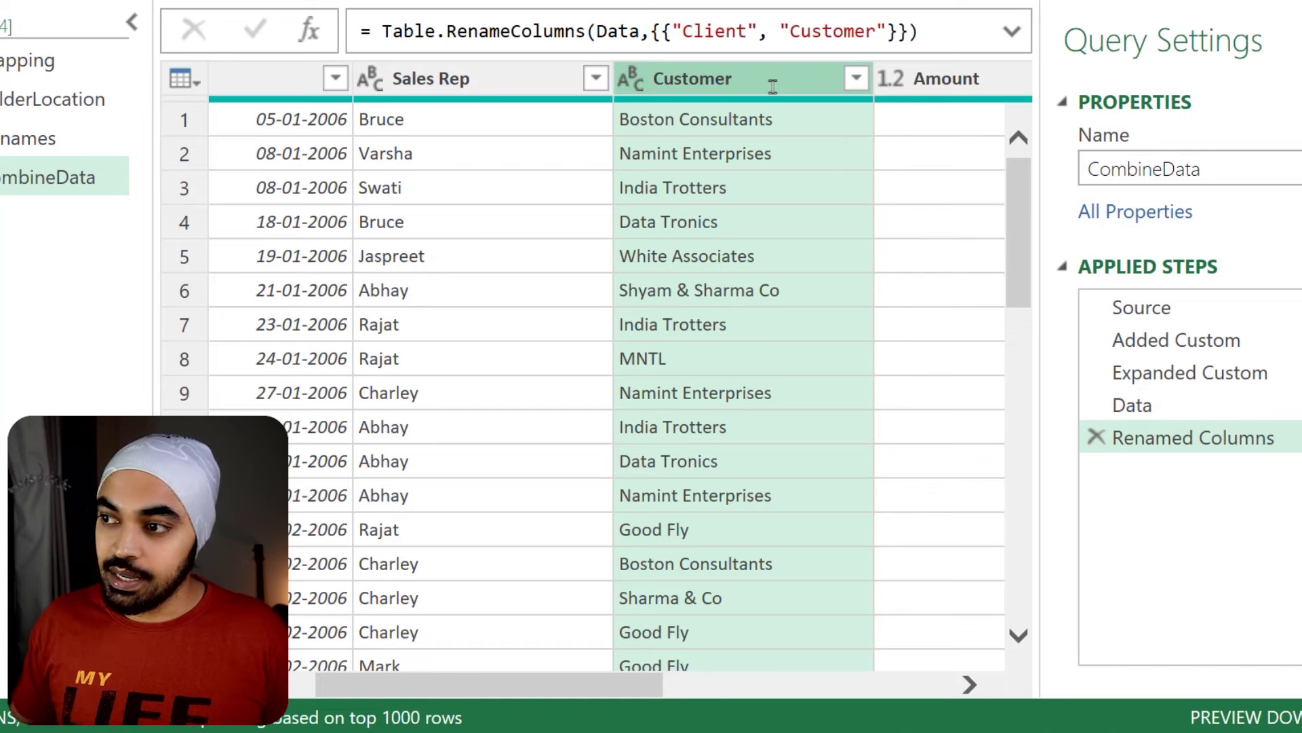
left_click_drag(573, 689, 668, 691)
left_click(812, 83)
double_click(812, 83)
type("Value")
key("Return")
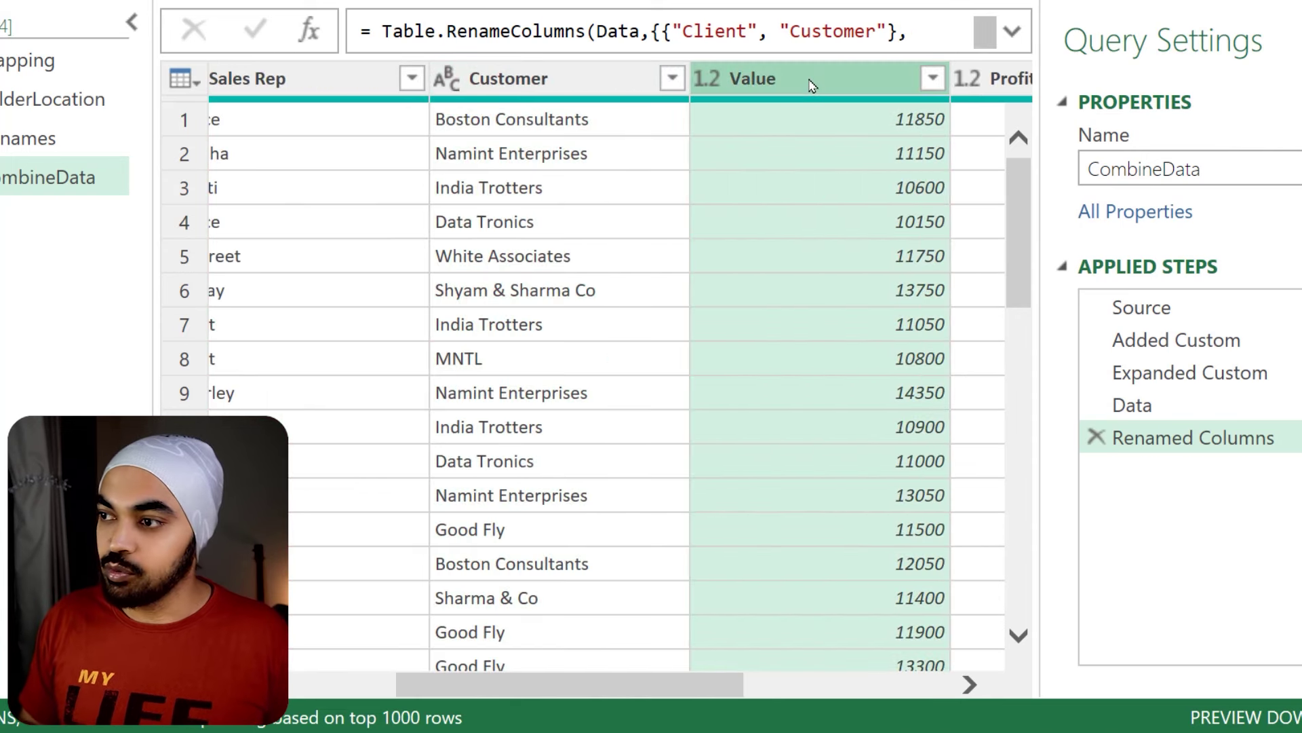
left_click(1012, 34)
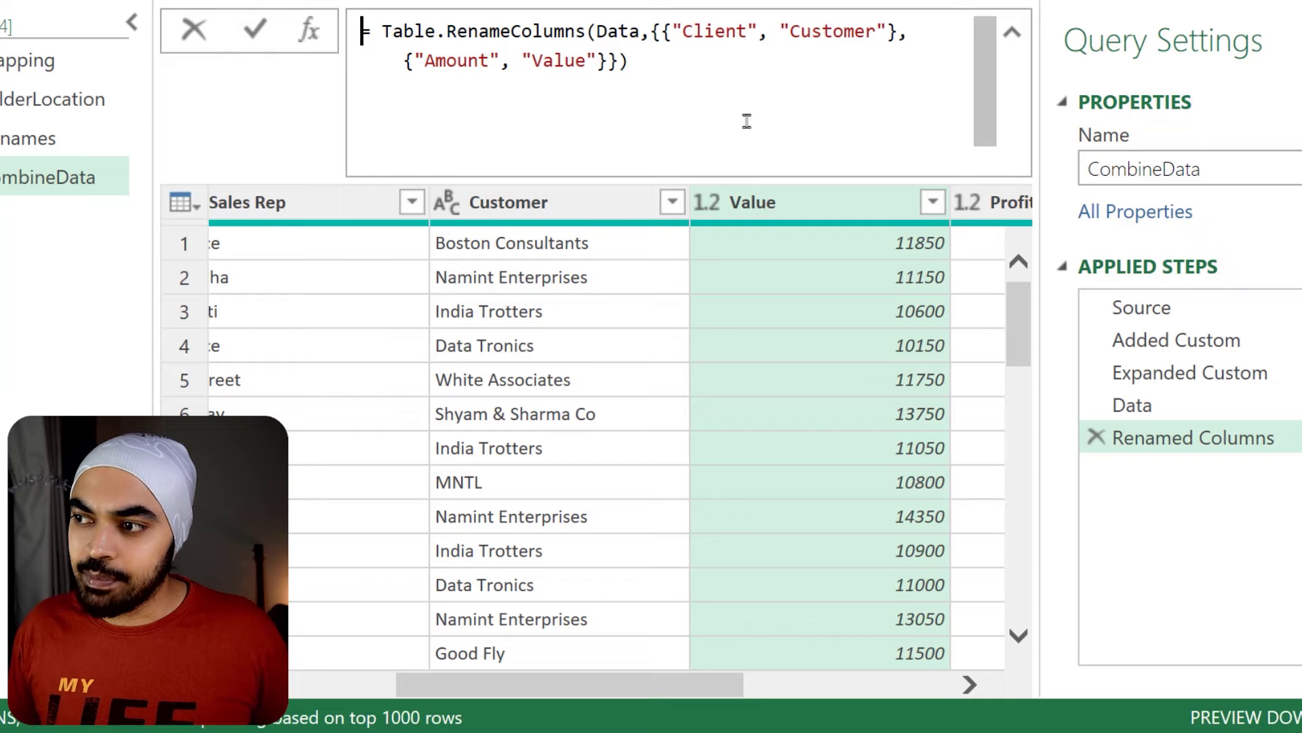
left_click_drag(732, 49, 826, 61)
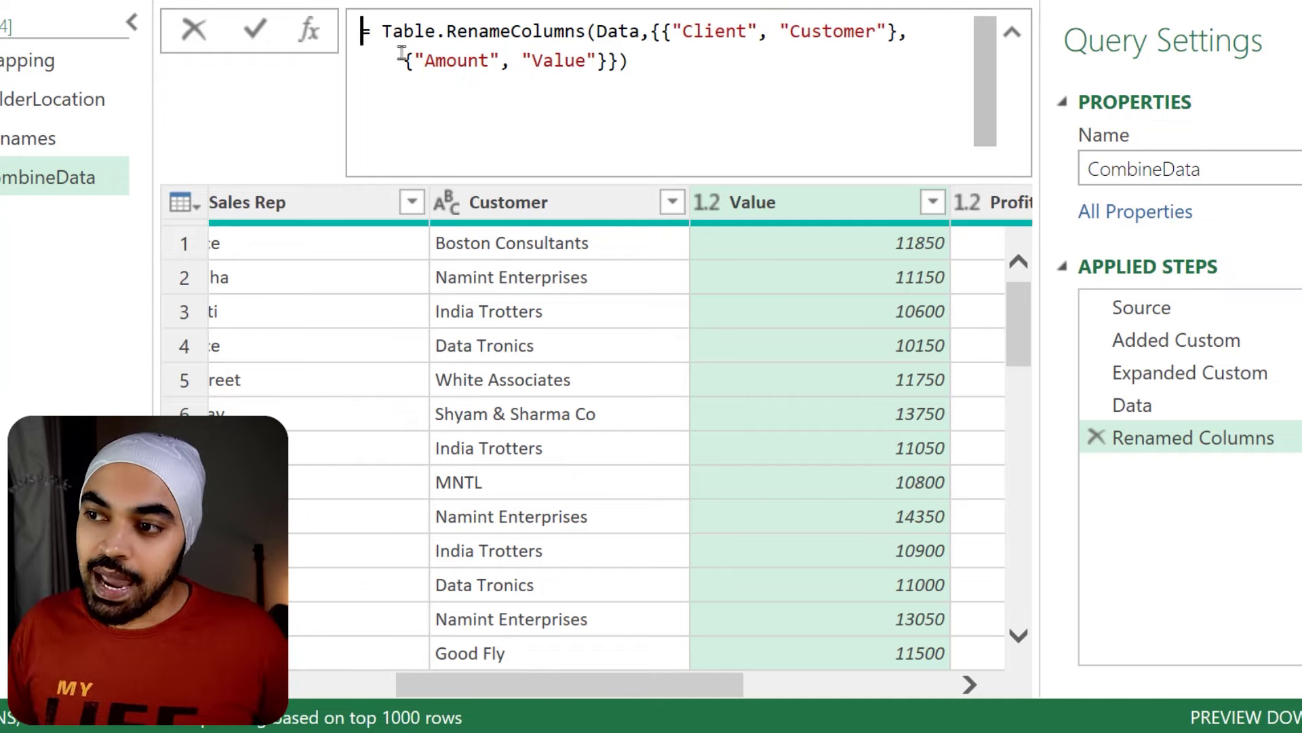
left_click_drag(399, 57, 607, 81)
mouse_move(664, 14)
left_mouse_down()
mouse_move(771, 51)
mouse_move(900, 48)
left_mouse_up()
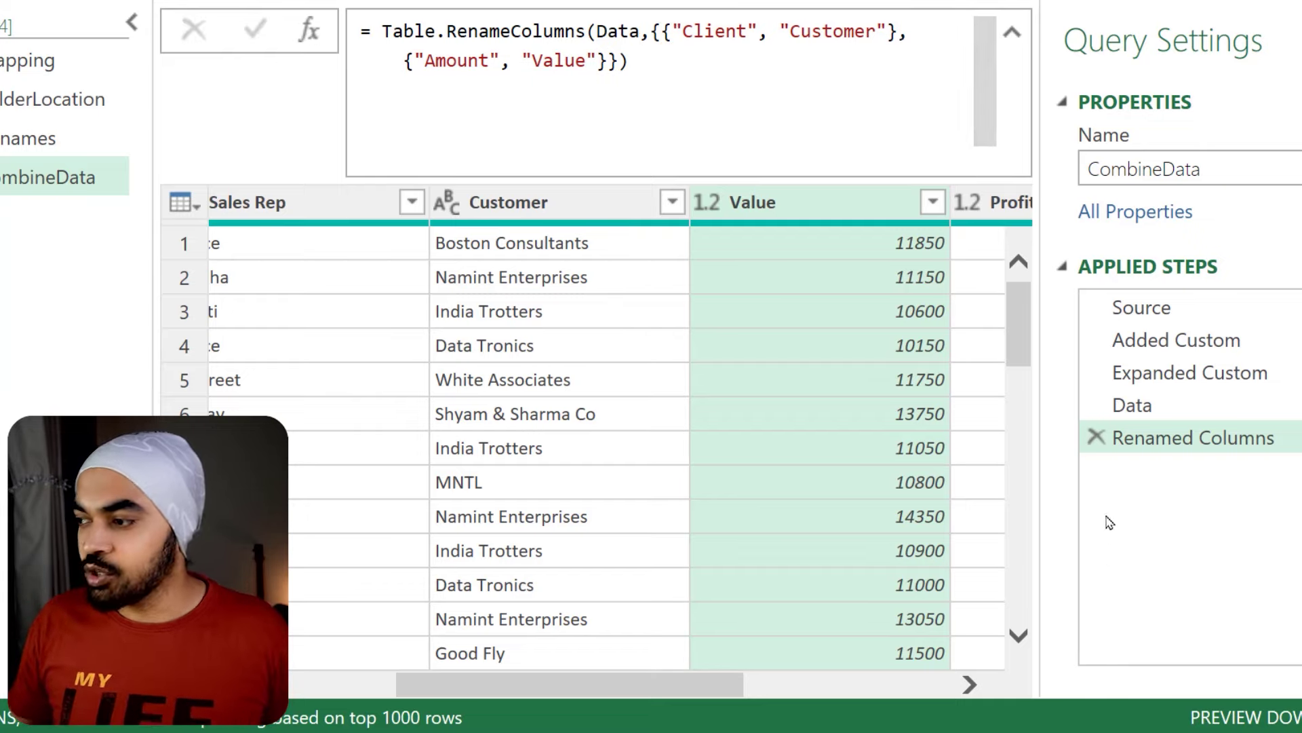
left_click(1134, 449)
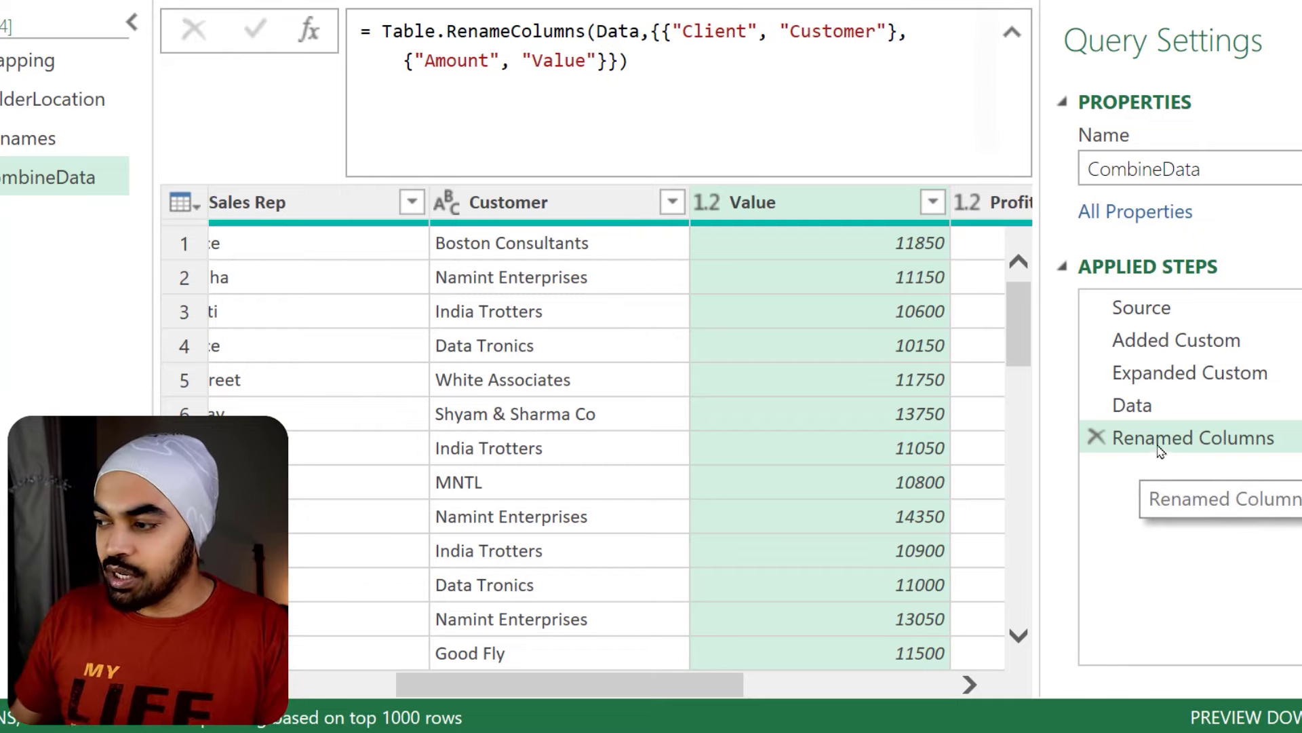
left_click(1095, 439)
Remove the Data step and preview the row 2 and 2007 sales tables
left_click(1096, 406)
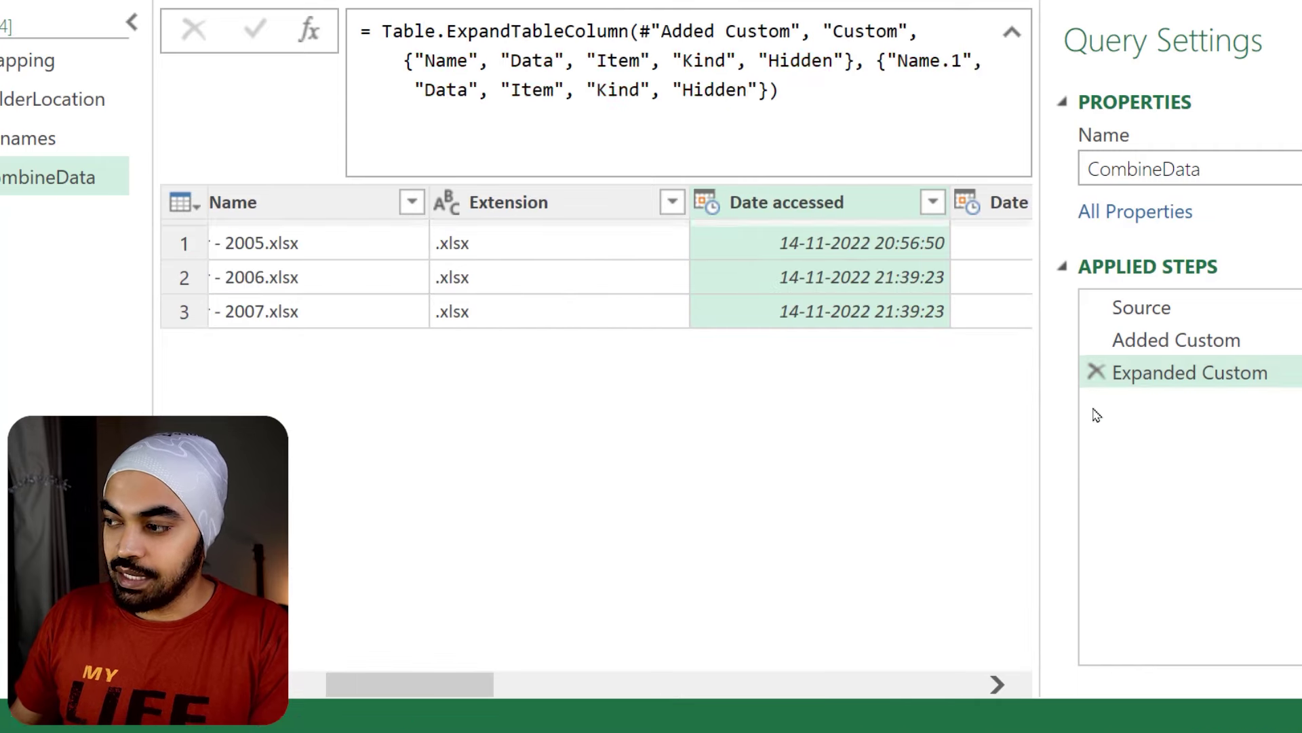
left_click(607, 684)
left_click_drag(607, 683, 821, 683)
left_click(735, 280)
left_click(741, 313)
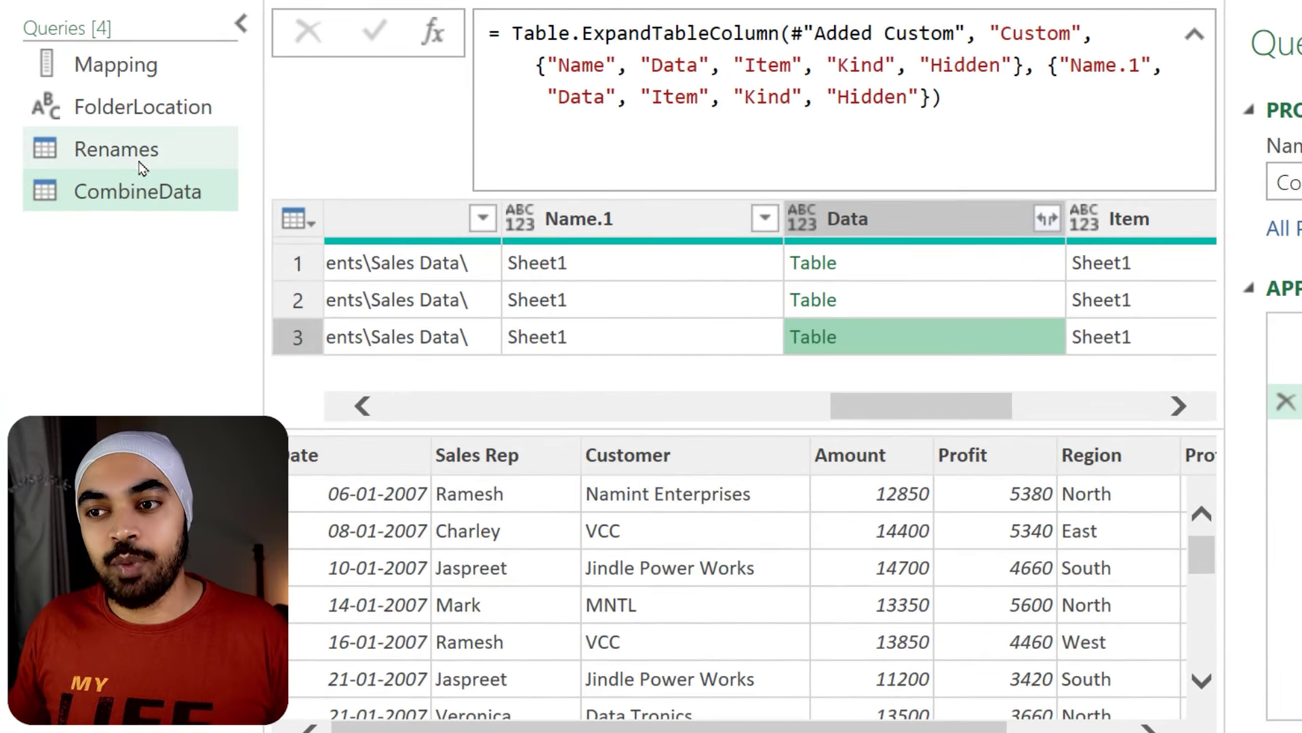
Transpose the Renames mapping table
left_click(189, 152)
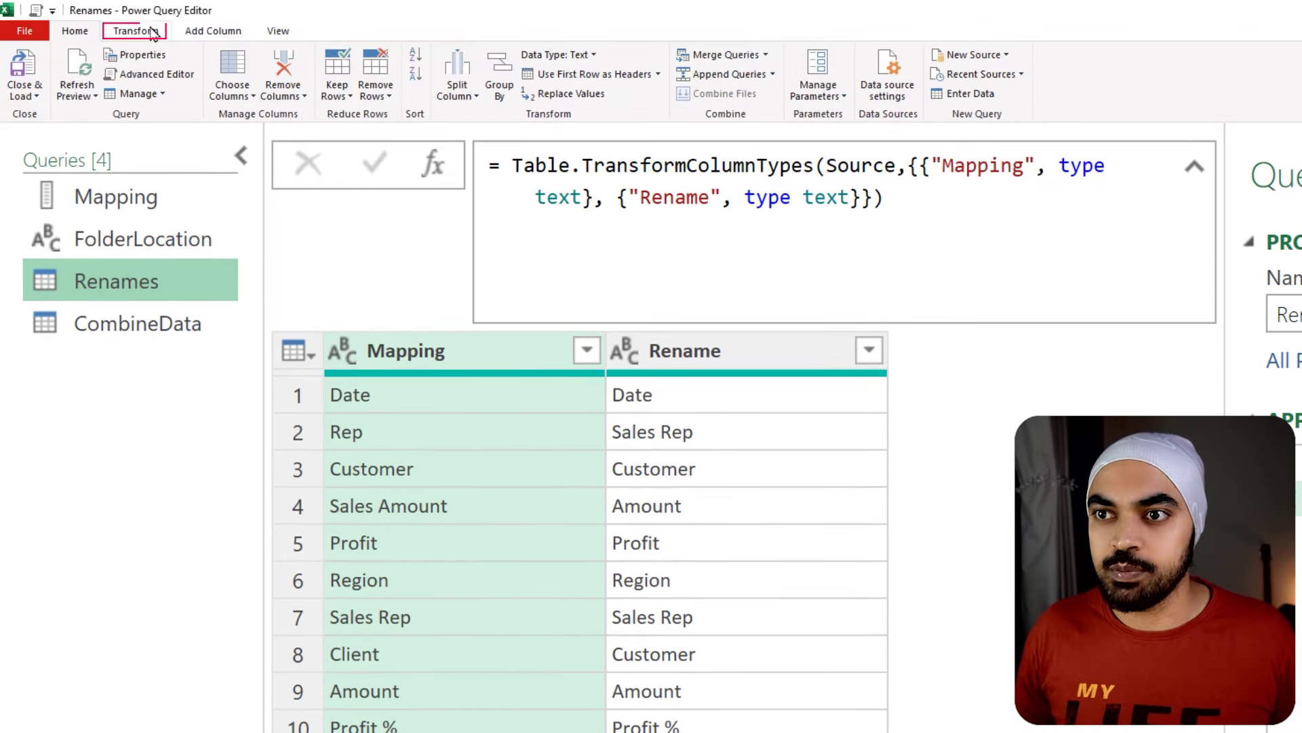
left_click(144, 32)
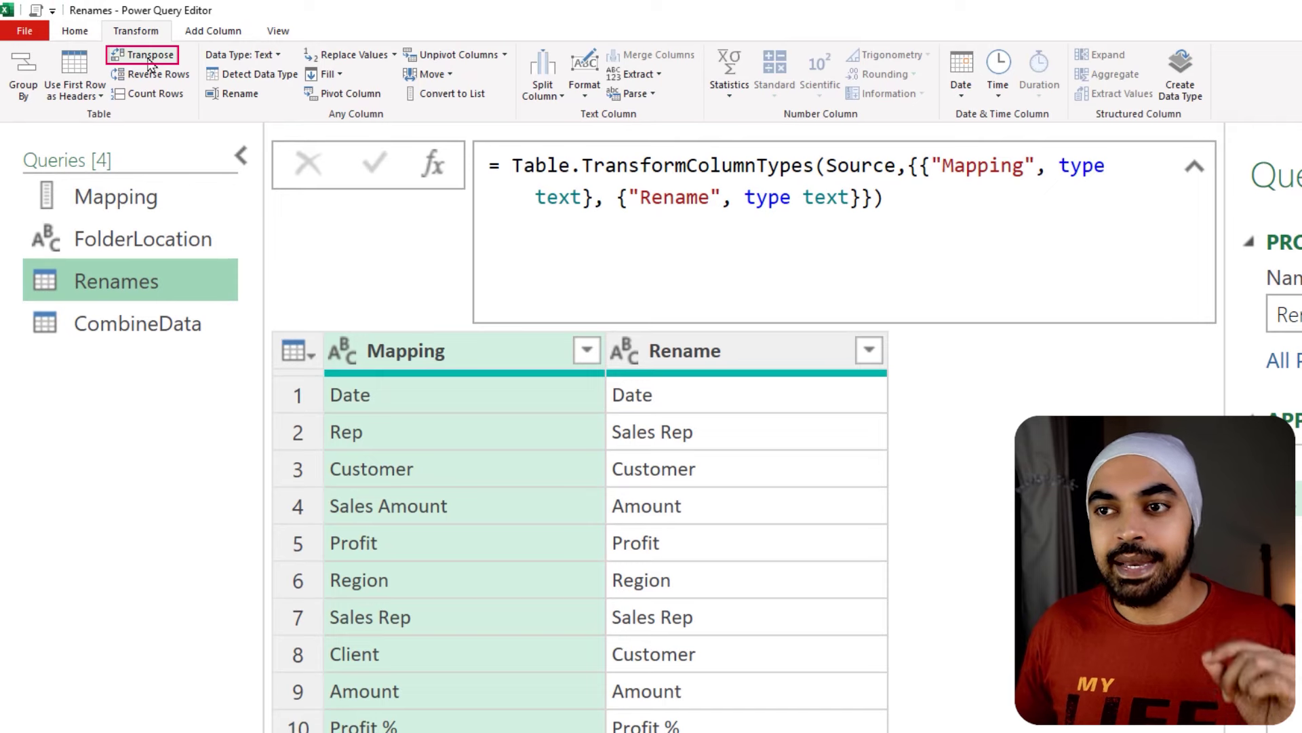
left_click(146, 55)
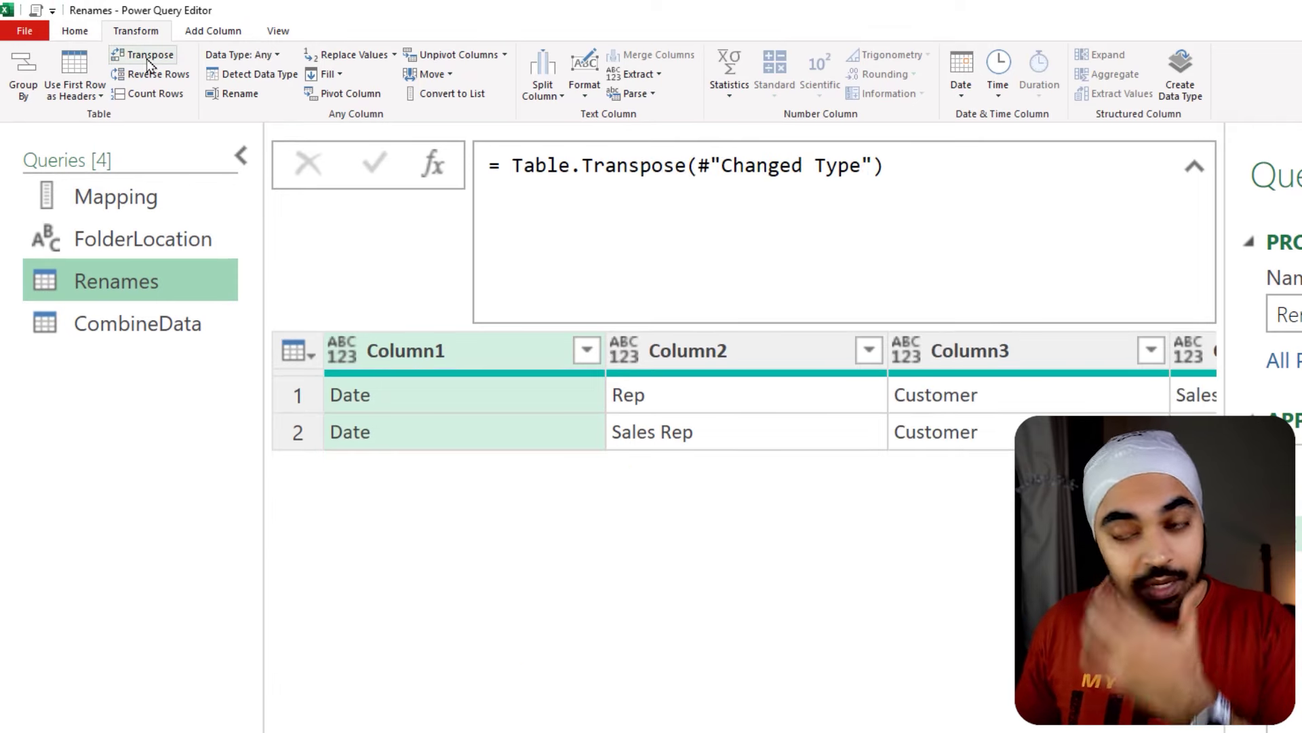
left_click(454, 401)
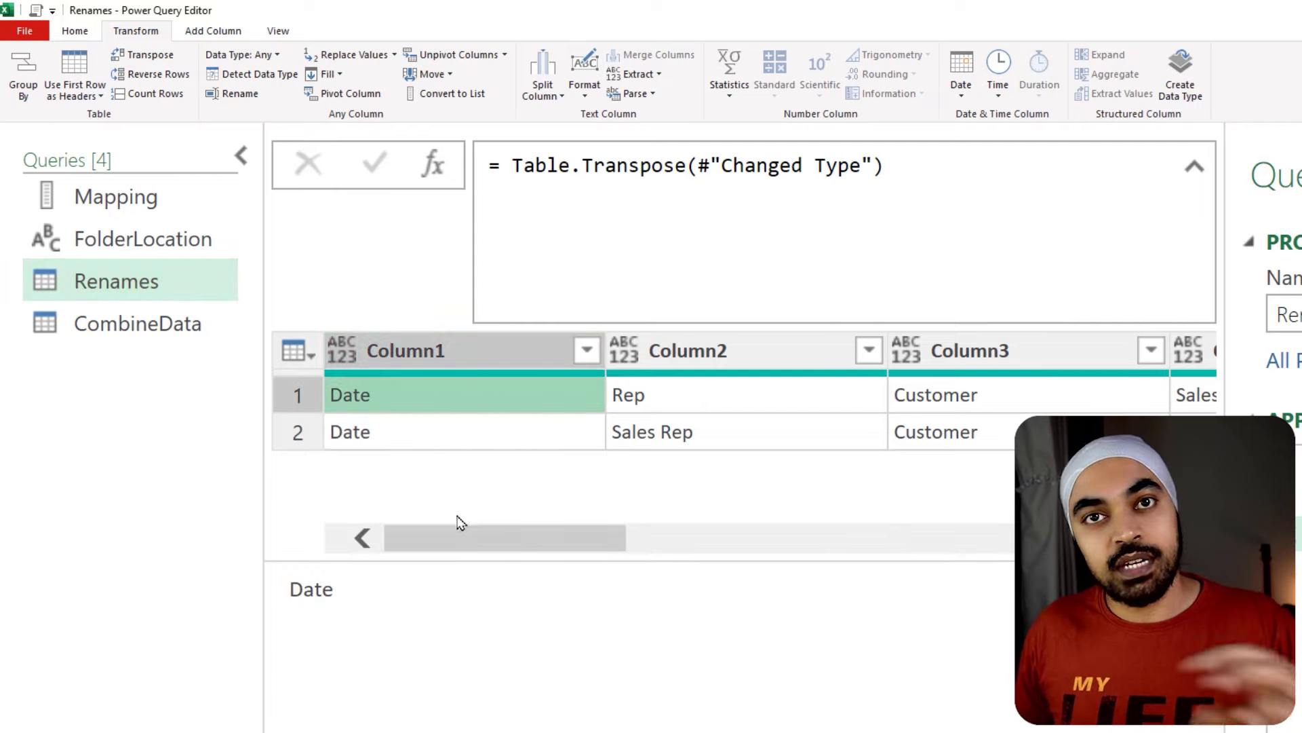
left_click_drag(431, 561, 428, 666)
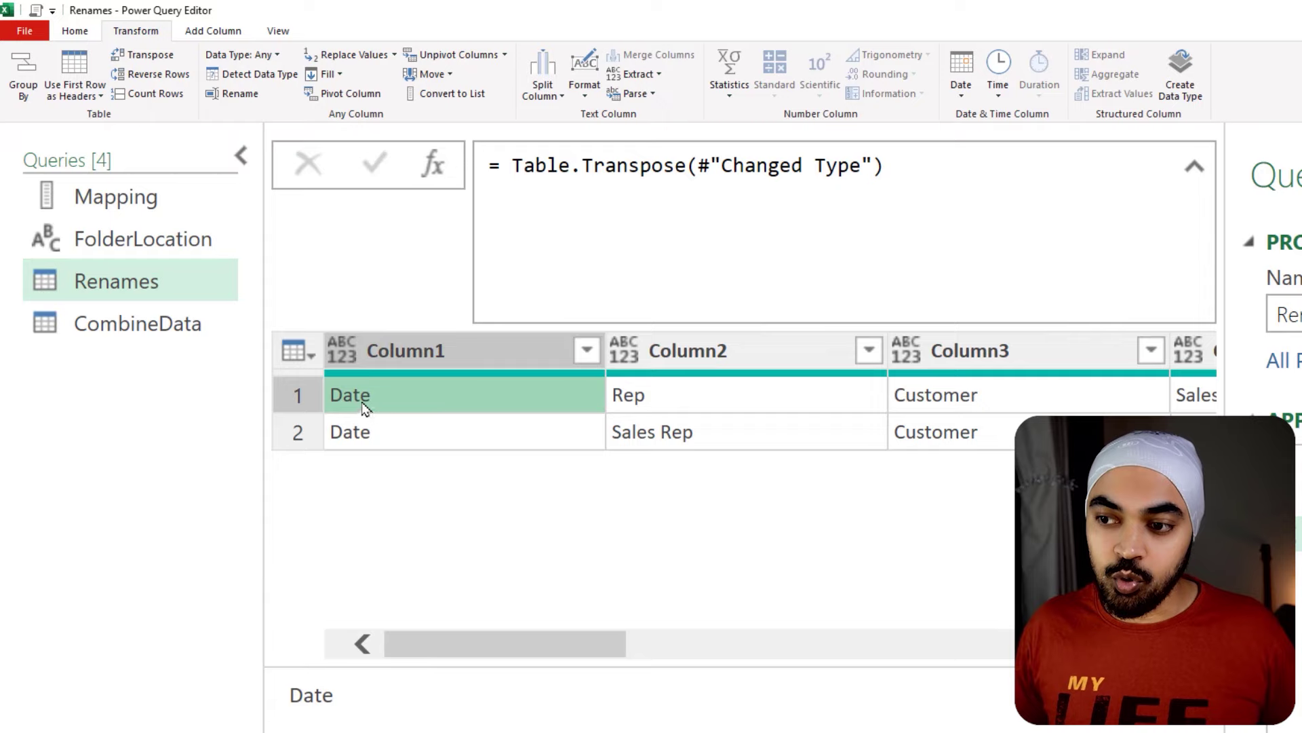
mouse_move(360, 398)
left_mouse_down()
mouse_move(385, 407)
mouse_move(378, 448)
mouse_move(388, 453)
left_mouse_up()
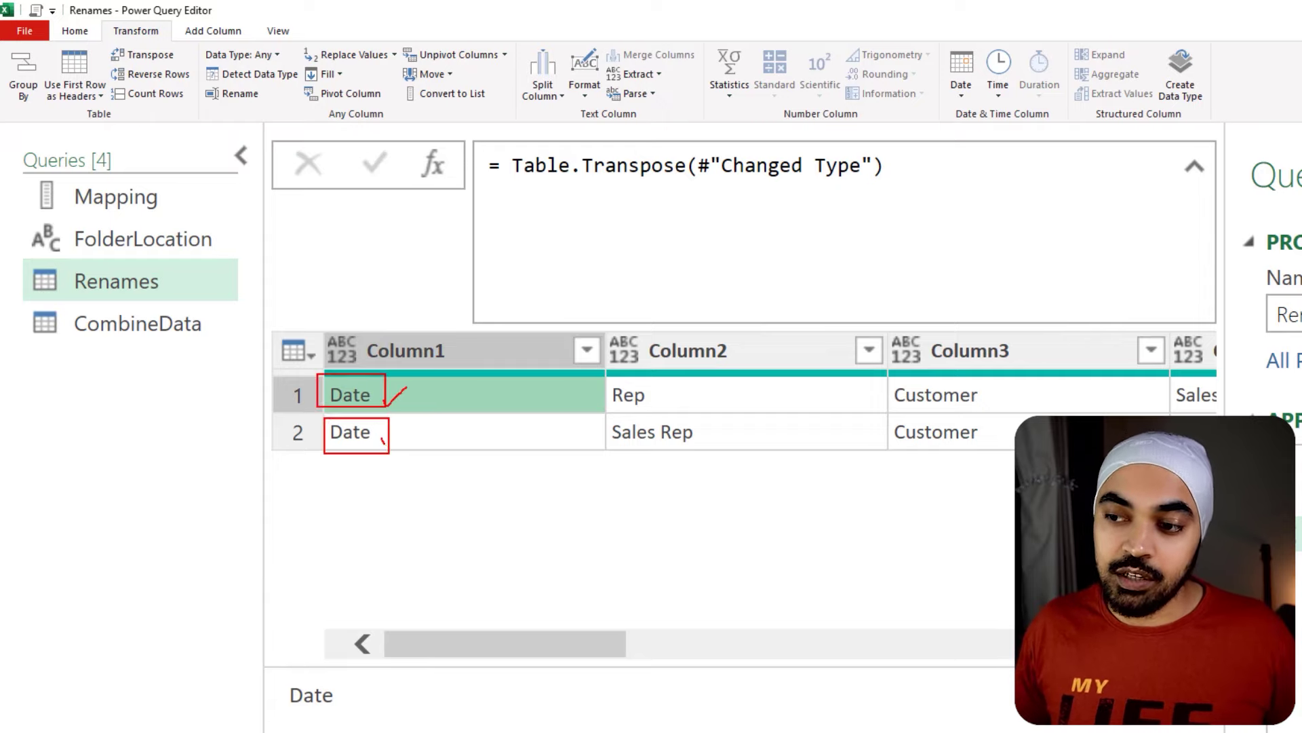
left_click_drag(595, 377, 721, 454)
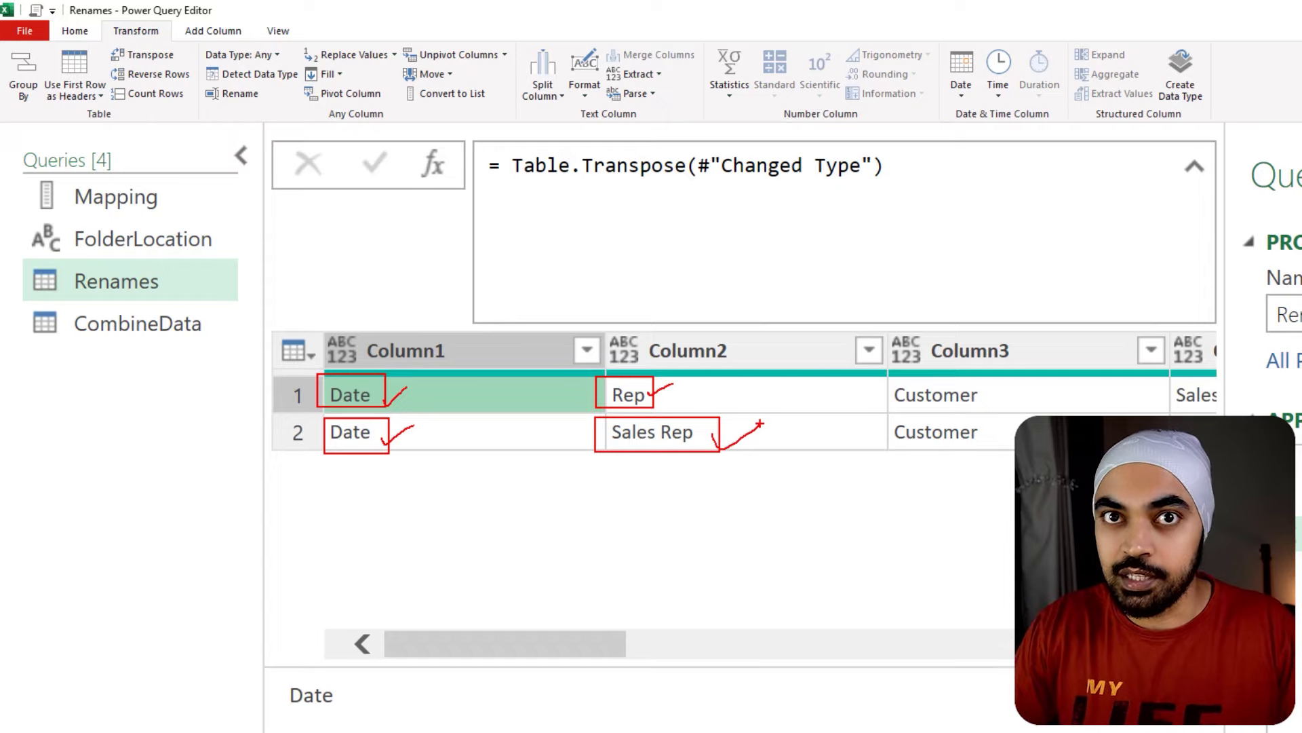
left_click_drag(672, 388, 570, 393)
left_click_drag(702, 397, 712, 451)
key("Escape")
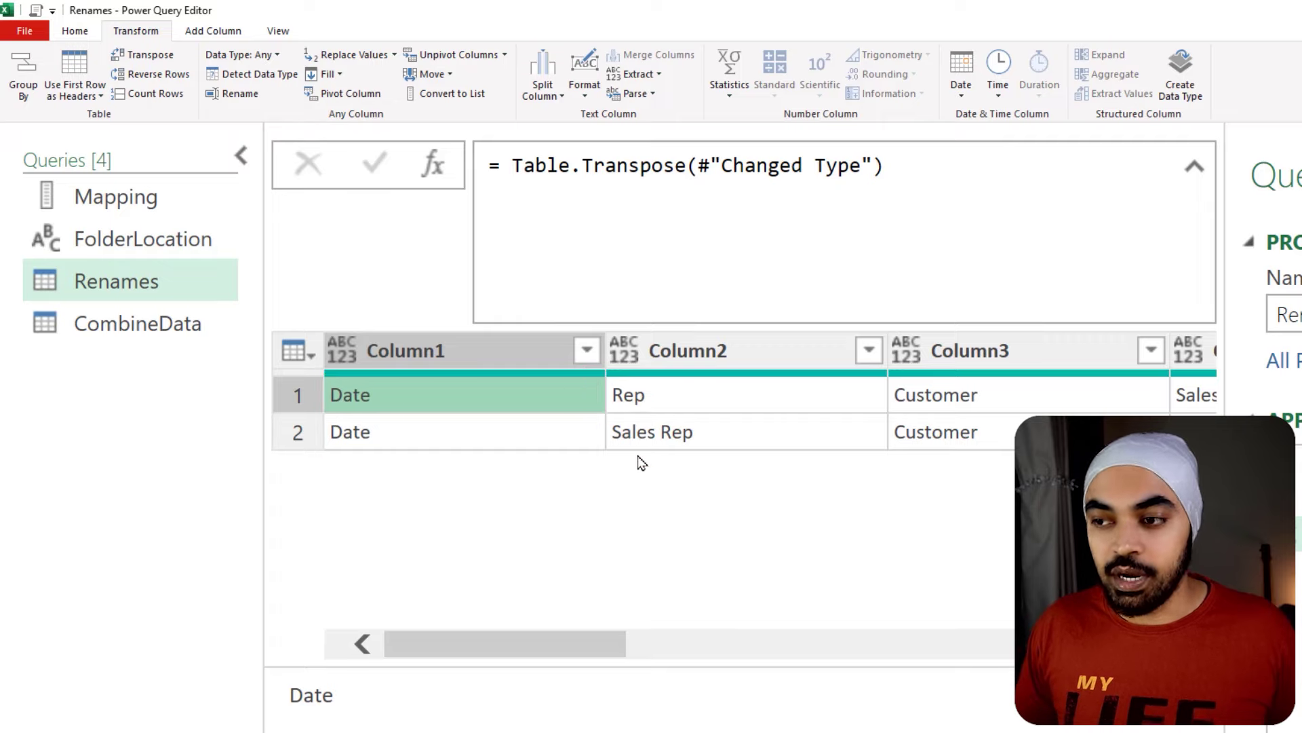
mouse_move(397, 380)
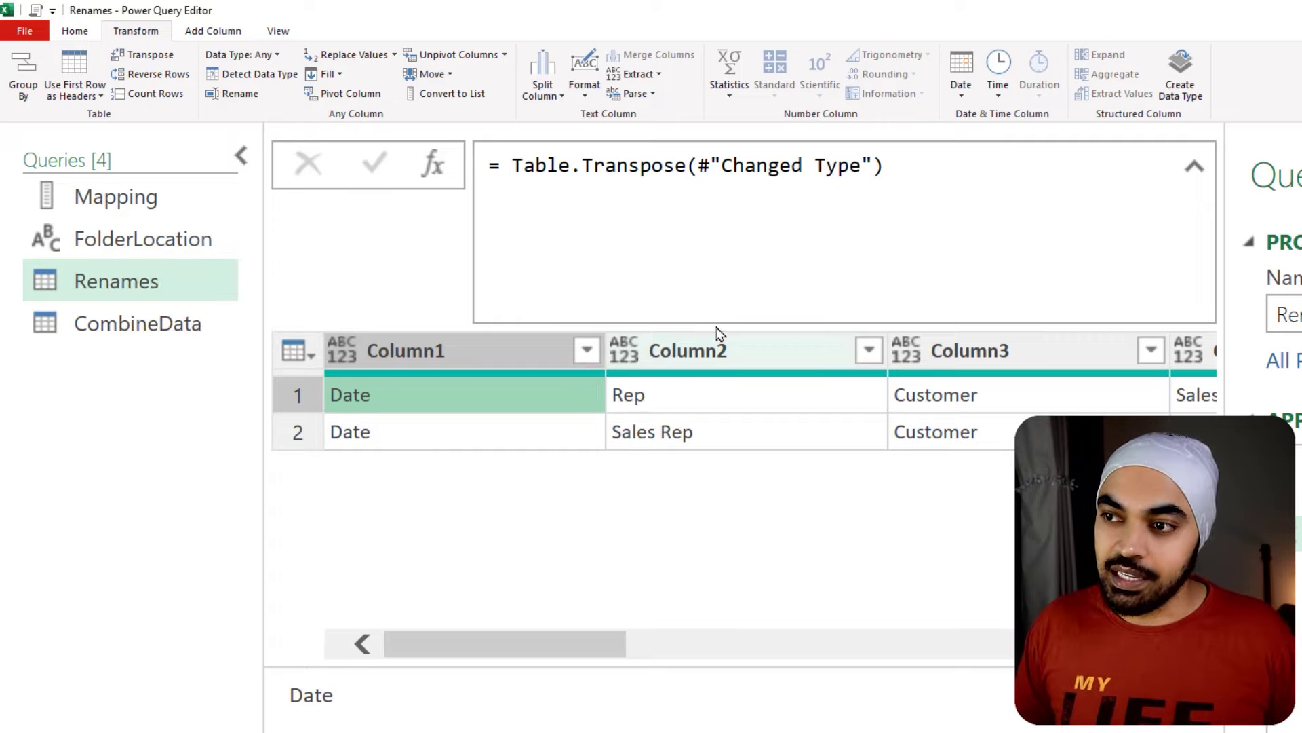
left_click(516, 166)
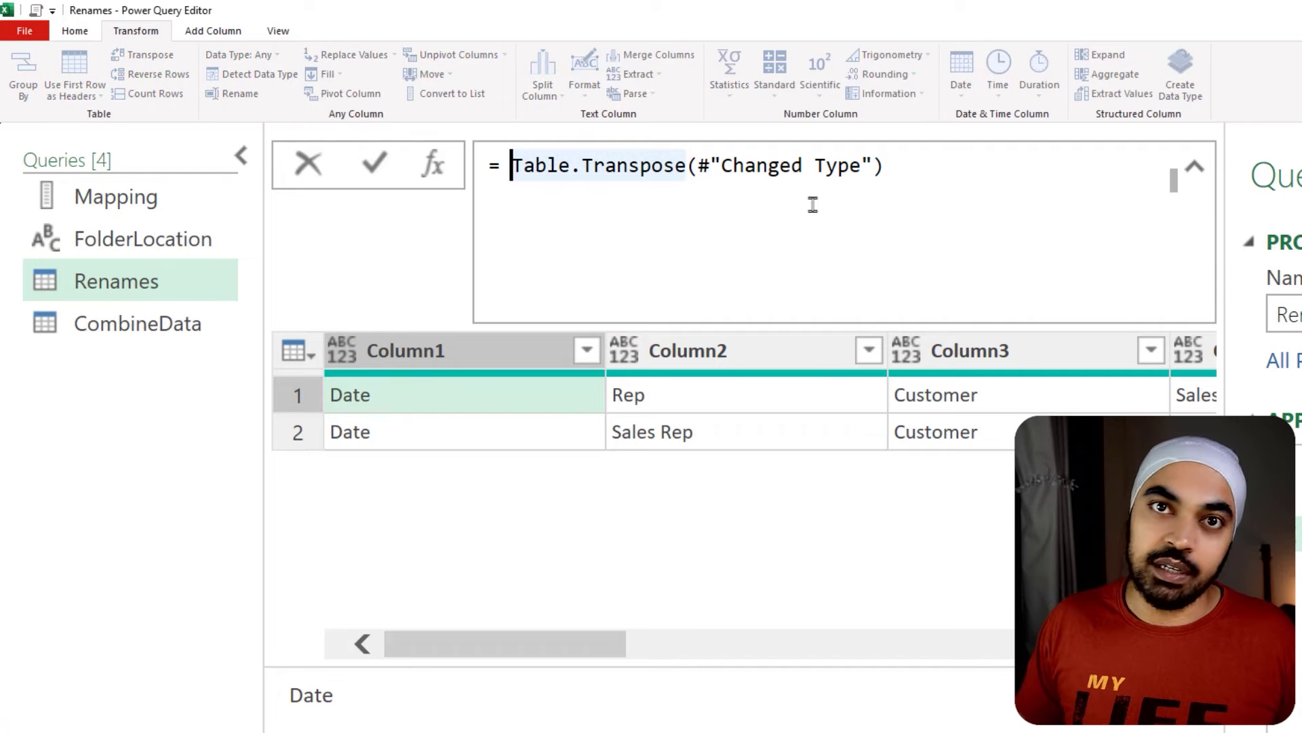
Change the formula to Table.ToColumns(Table.Transpose(#"Changed Type")), fixing the missing closing parenthesis
type("Table.")
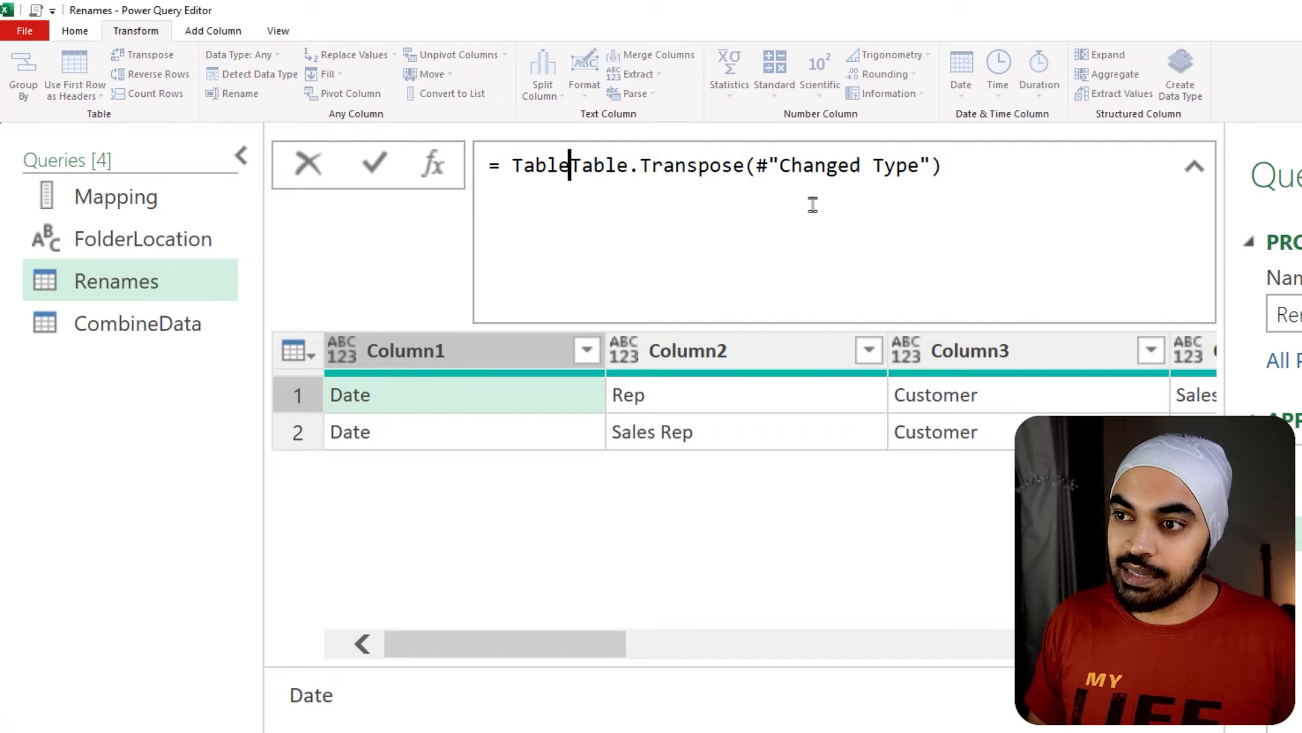
type("To")
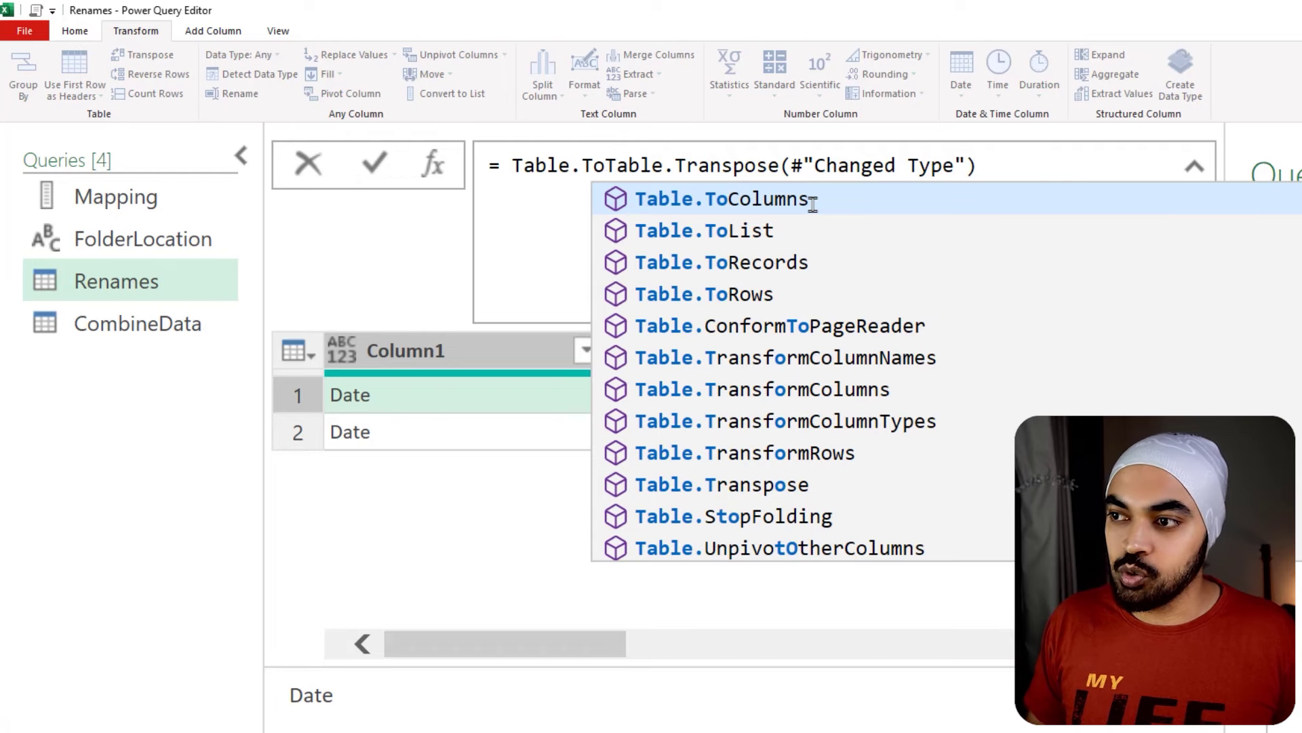
type("Columns(")
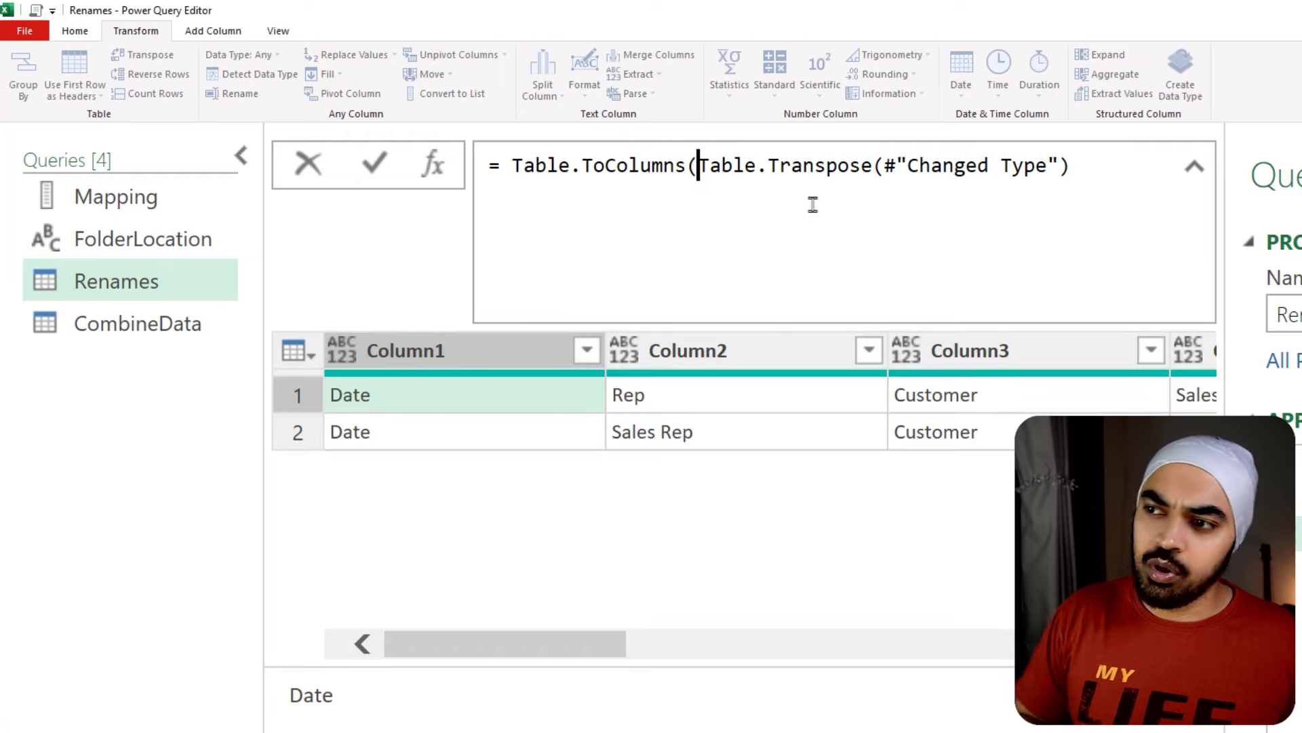
left_click_drag(352, 319, 492, 449)
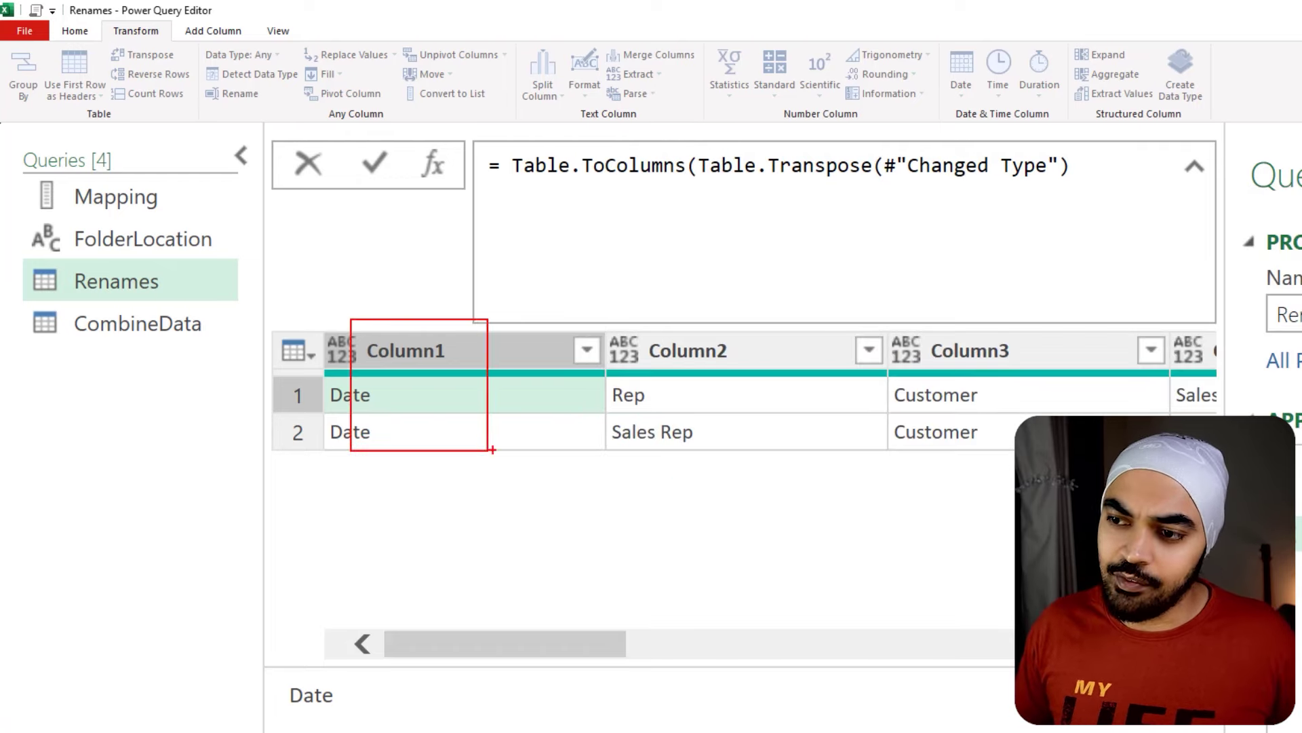
left_click_drag(636, 324, 788, 471)
left_click_drag(933, 334, 1024, 433)
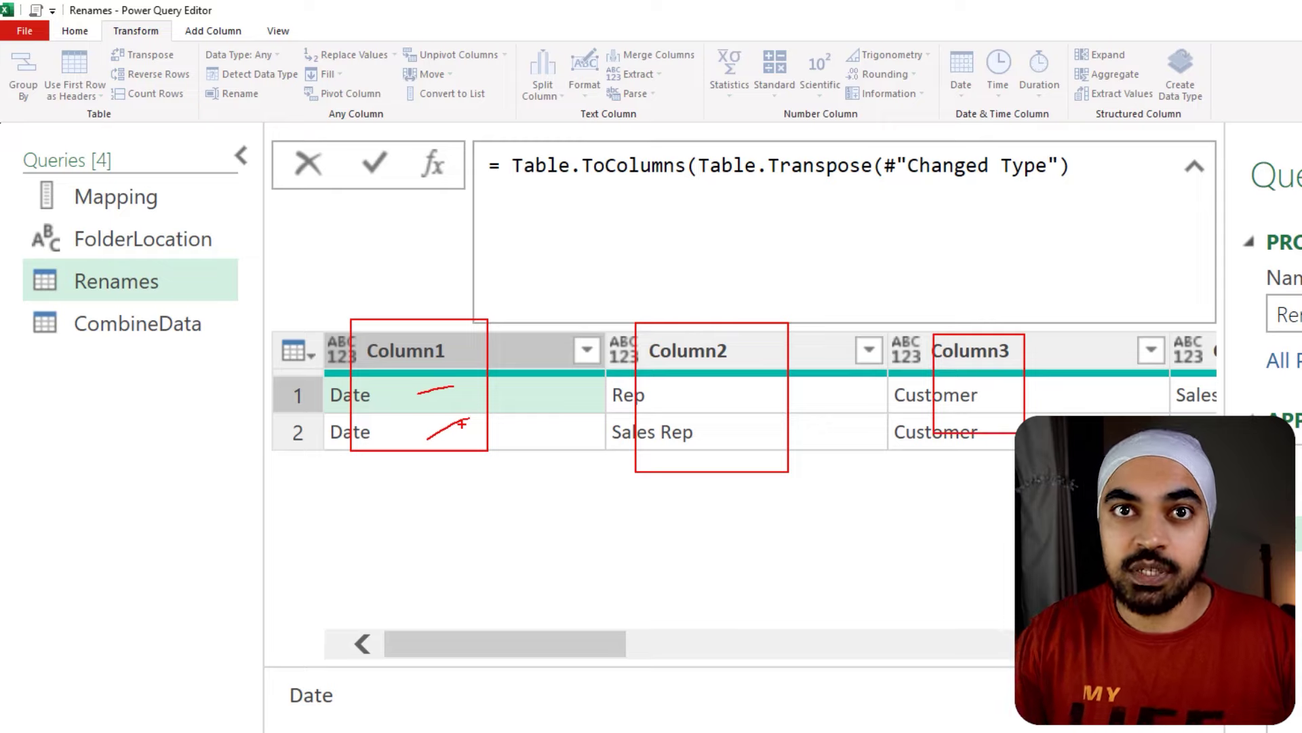
key("Return")
left_click(1087, 171)
type(")")
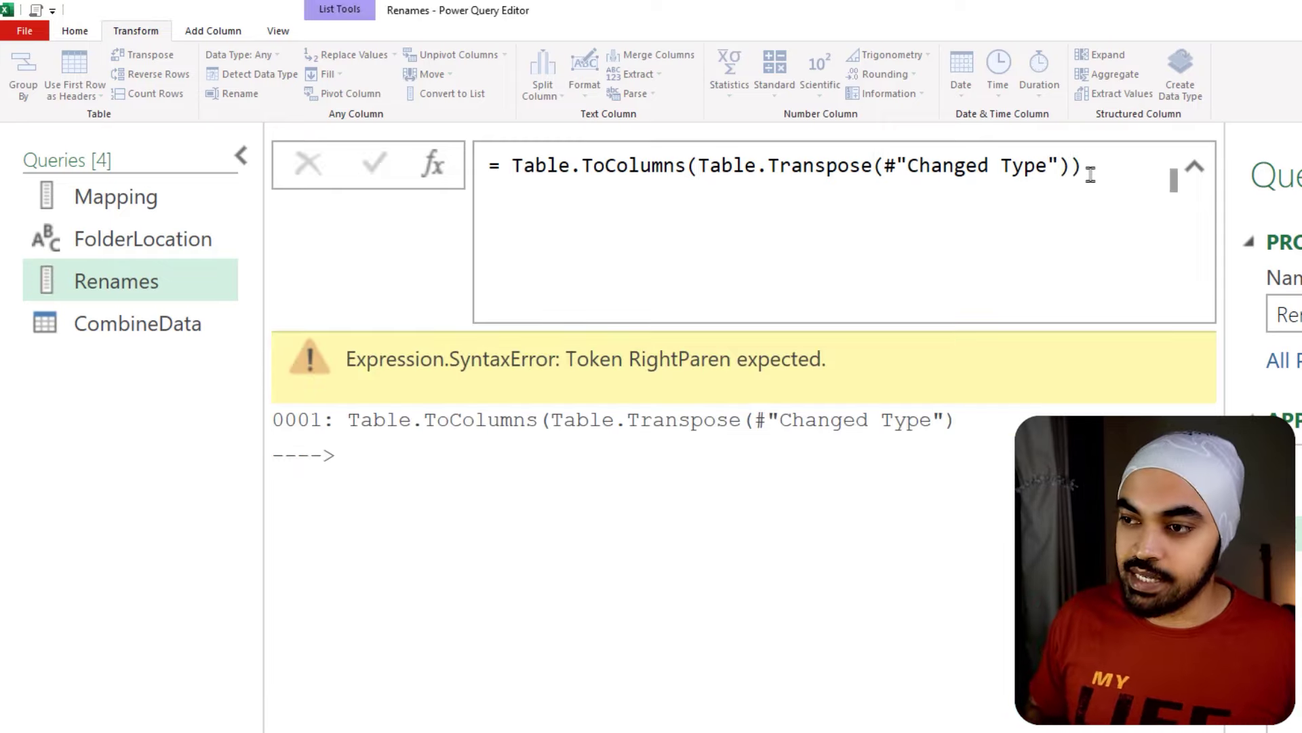
key("Return")
Preview the first three header-pair lists, including Rep to Sales Rep and Customer to Customer
left_click_drag(287, 323, 397, 469)
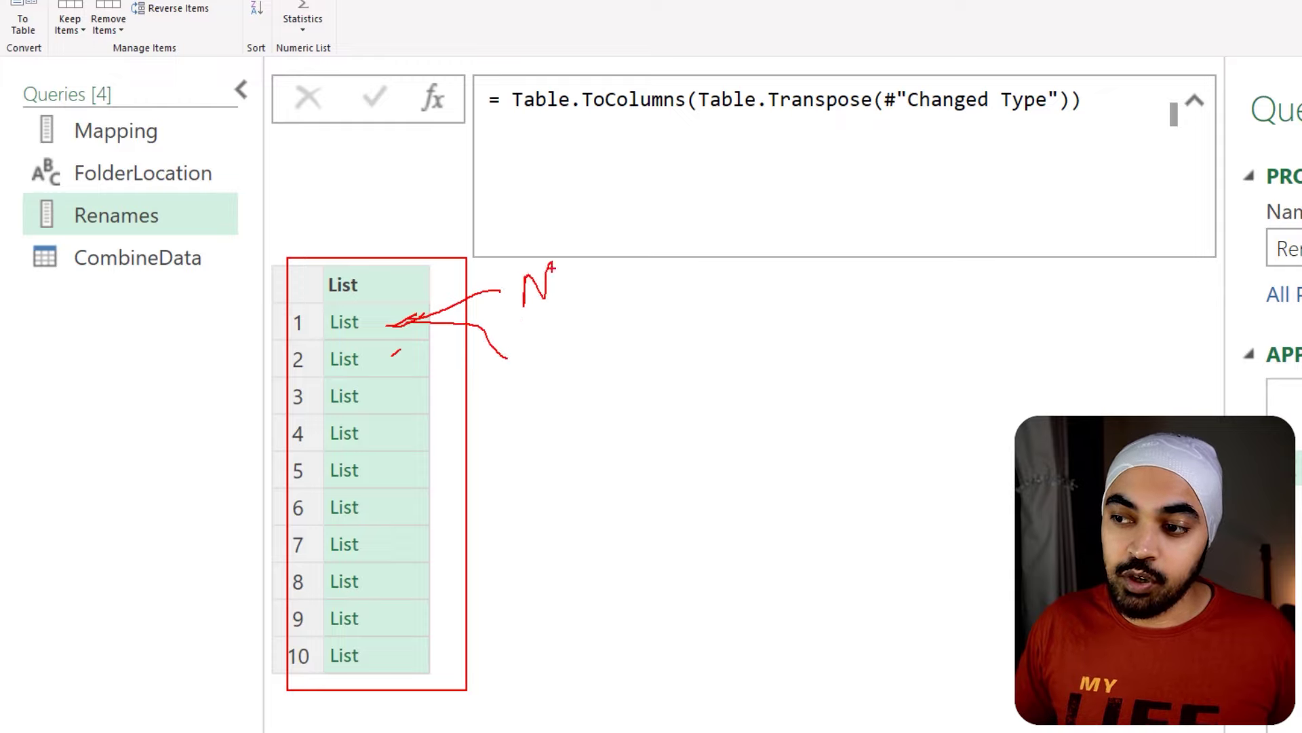
key("Escape")
left_click(405, 332)
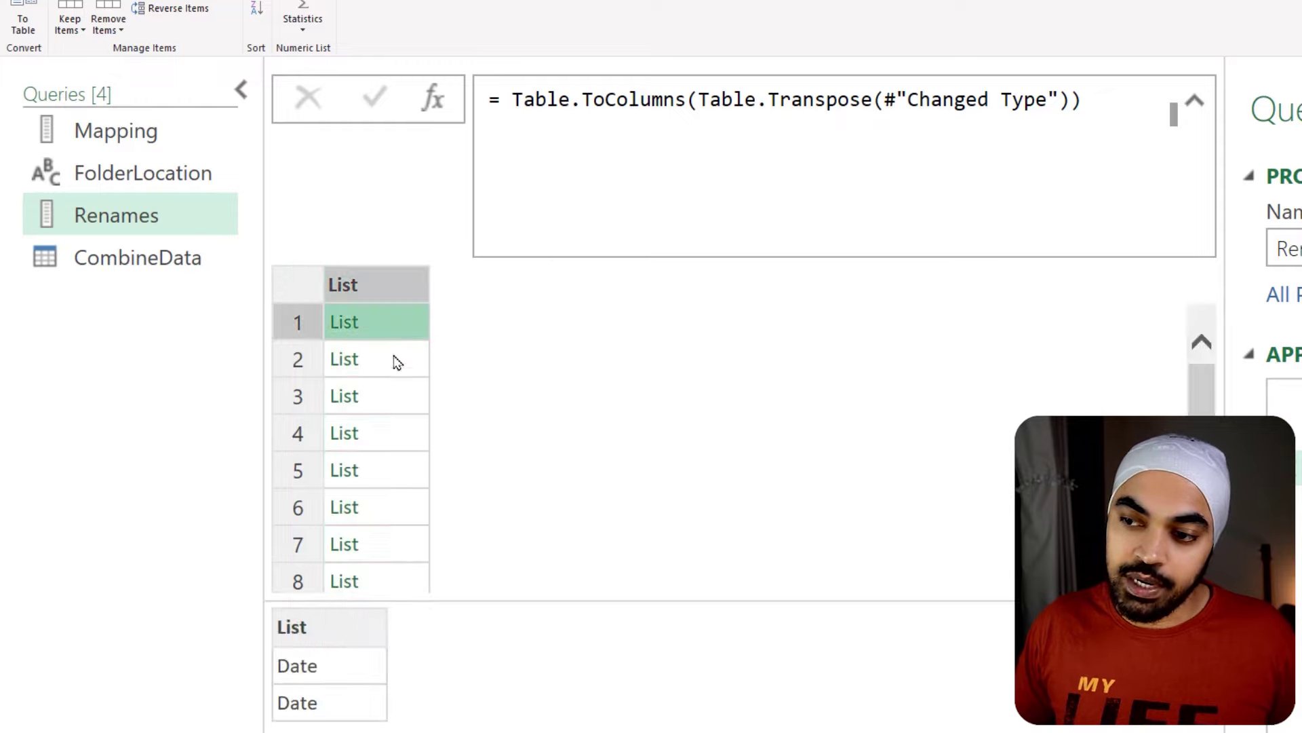
left_click(399, 363)
left_click(398, 401)
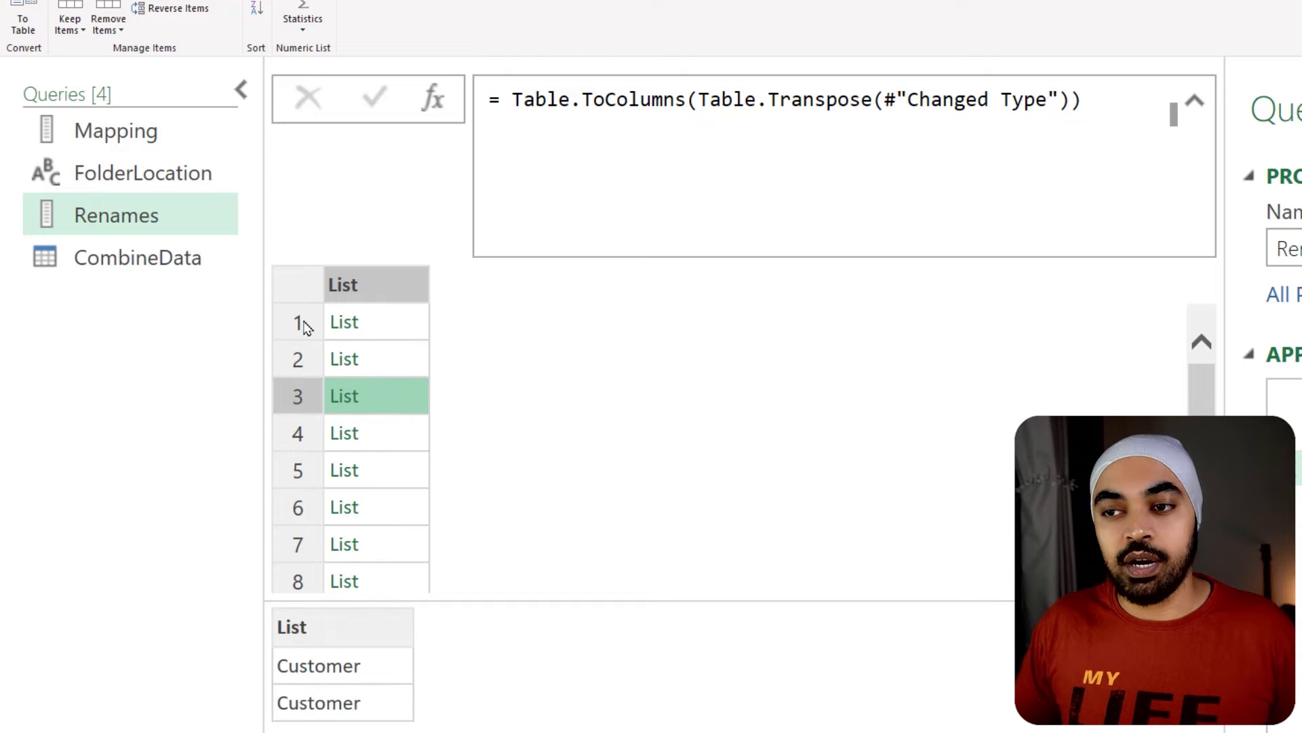
In the CombineData query, preview each year's sales table, including 2007
left_click(148, 260)
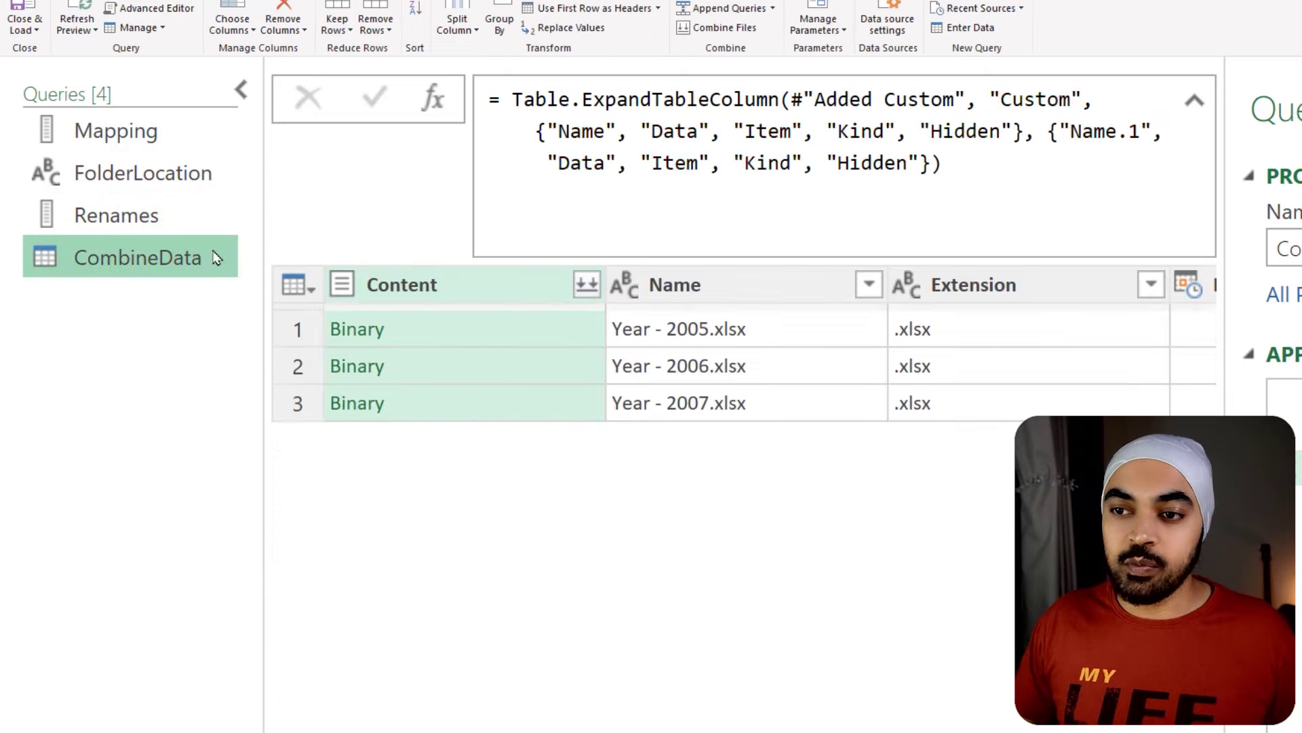
scroll(747, 353, "right", 10)
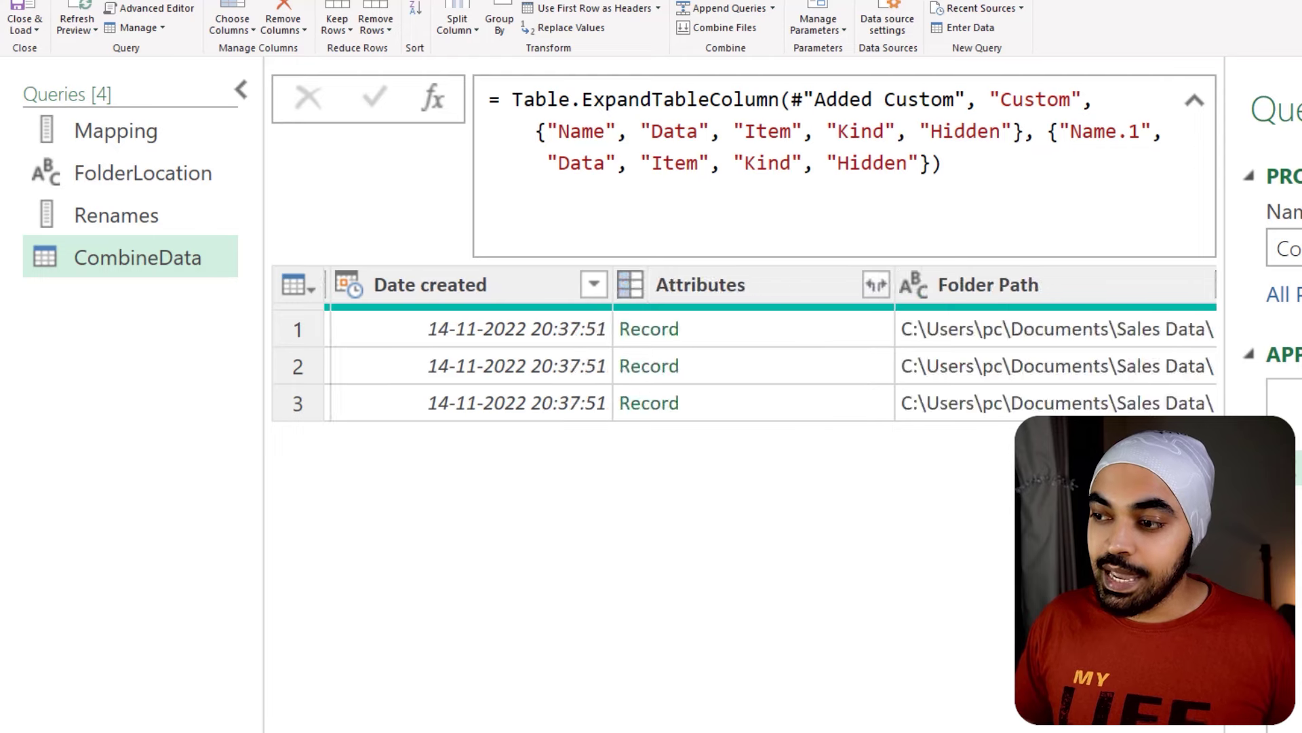
scroll(809, 414, "left", 2)
scroll(809, 414, "right", 10)
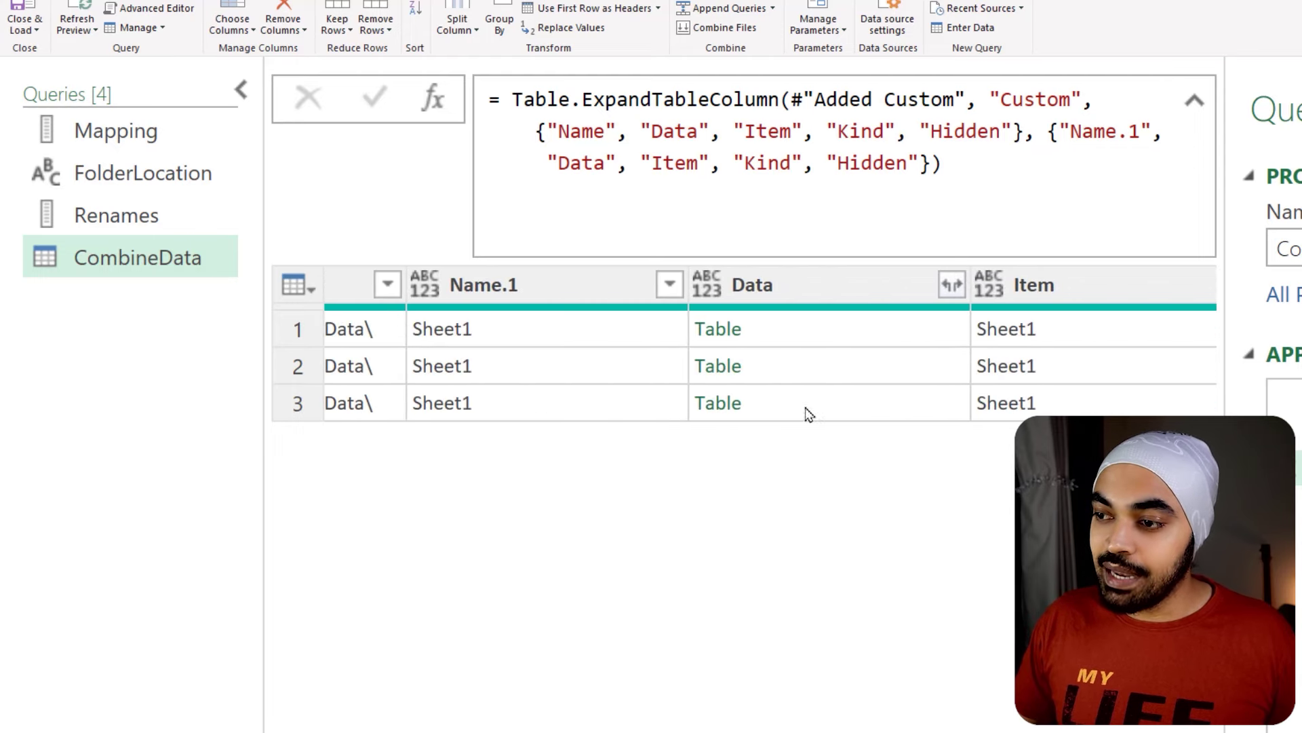
left_click(779, 344)
left_click(779, 366)
left_click(780, 404)
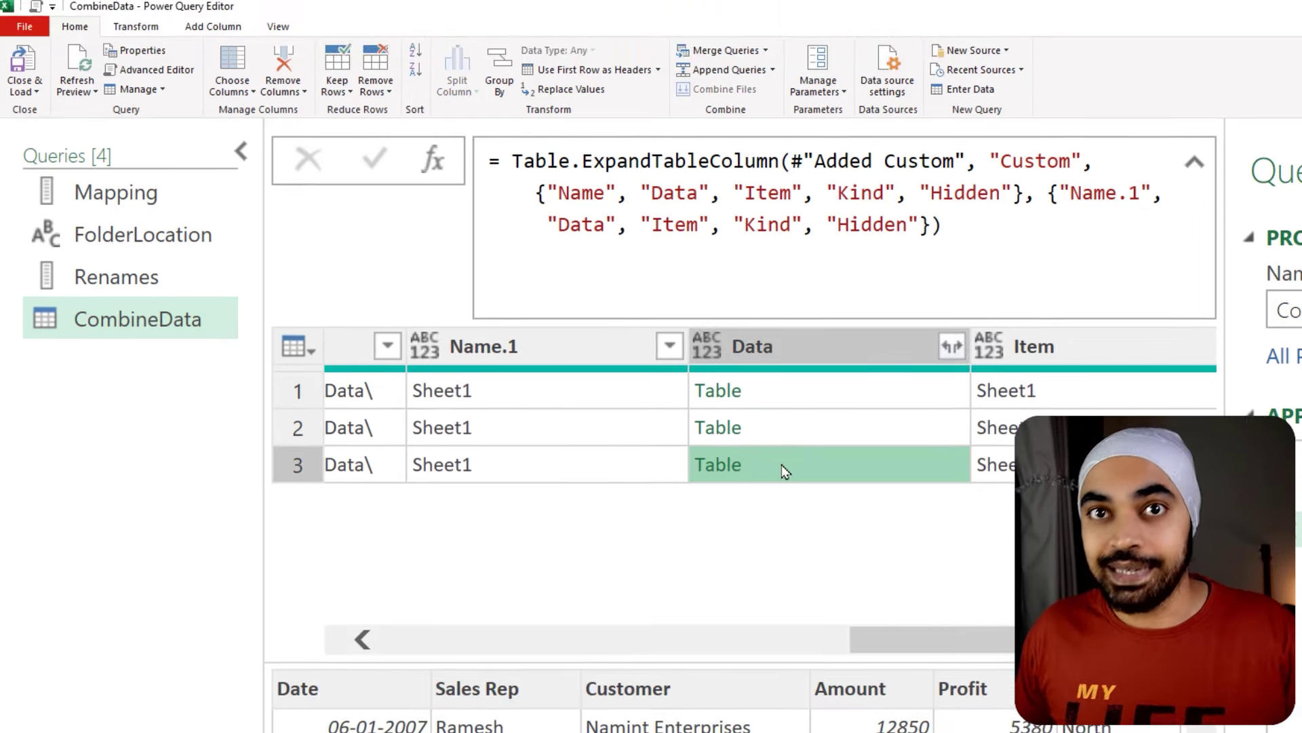
Add a Custom column with the formula = Table.RenameColumns([Data], Renames)
left_click(213, 26)
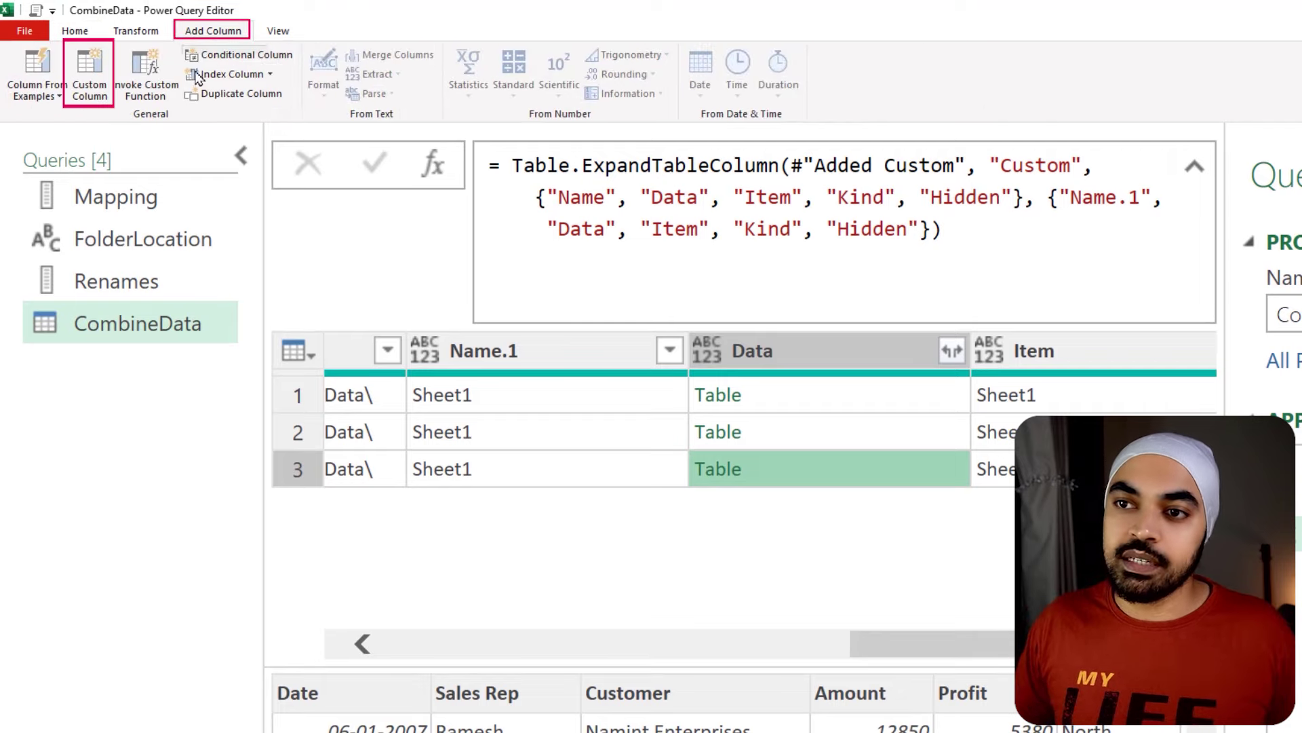
left_click(105, 80)
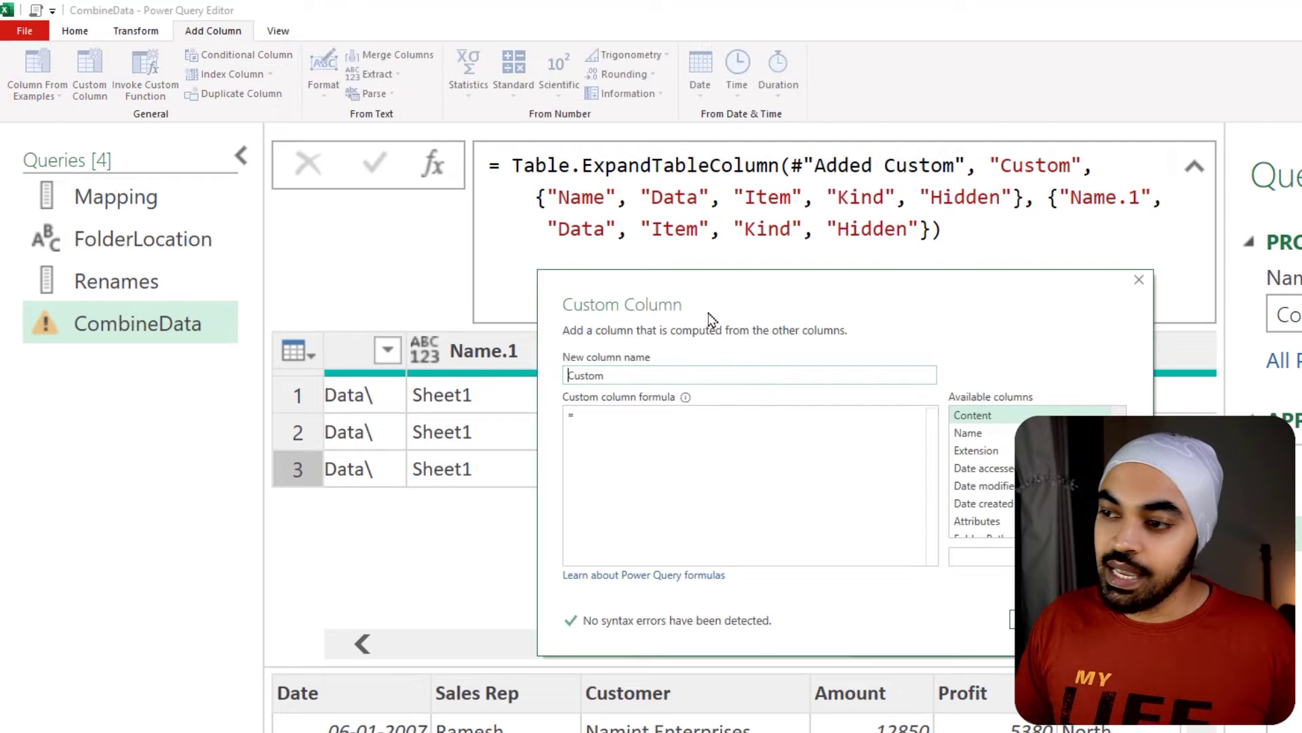
left_click_drag(611, 285, 1029, 285)
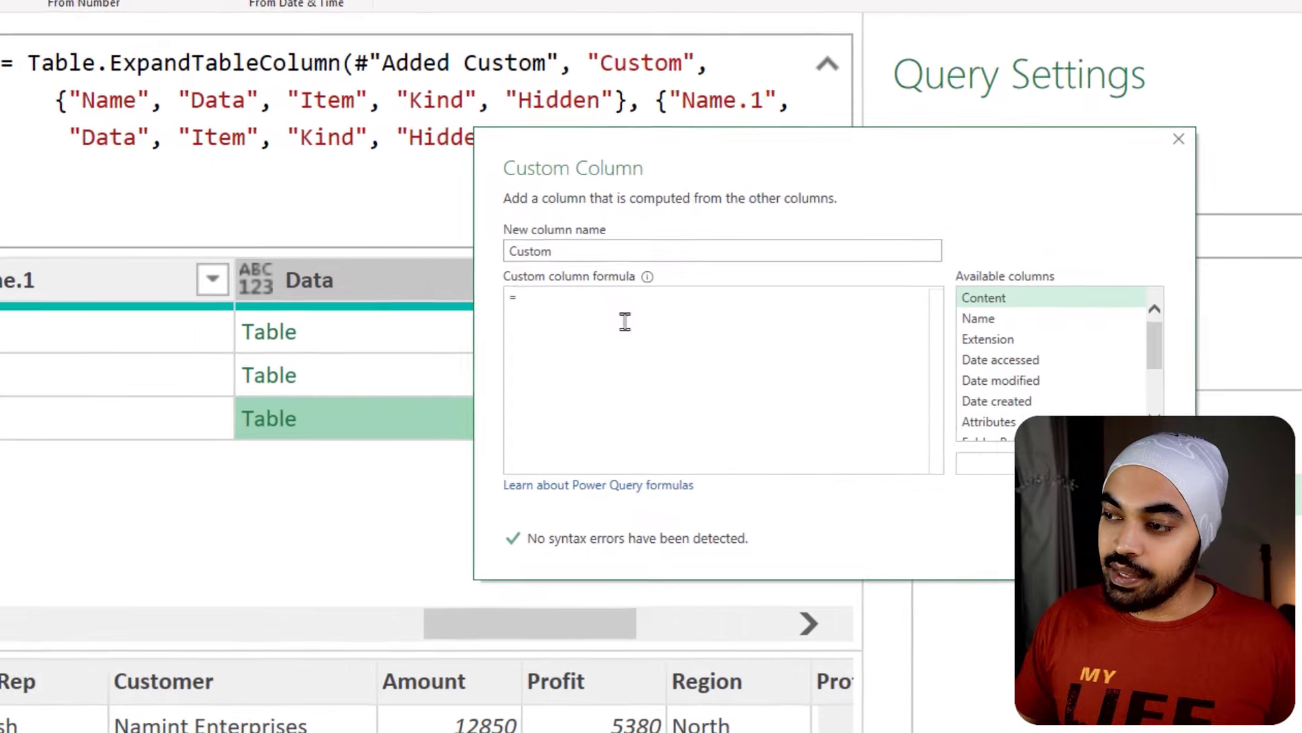
type("Table.")
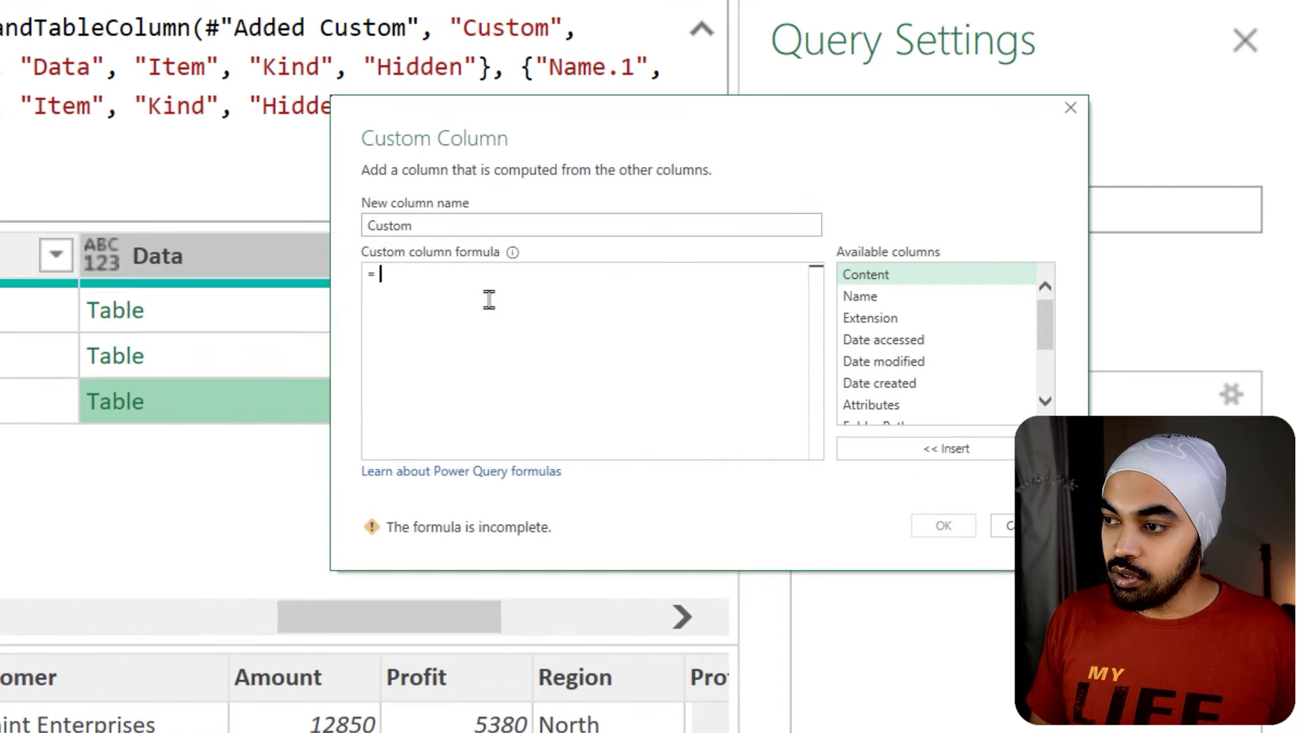
type("Rena")
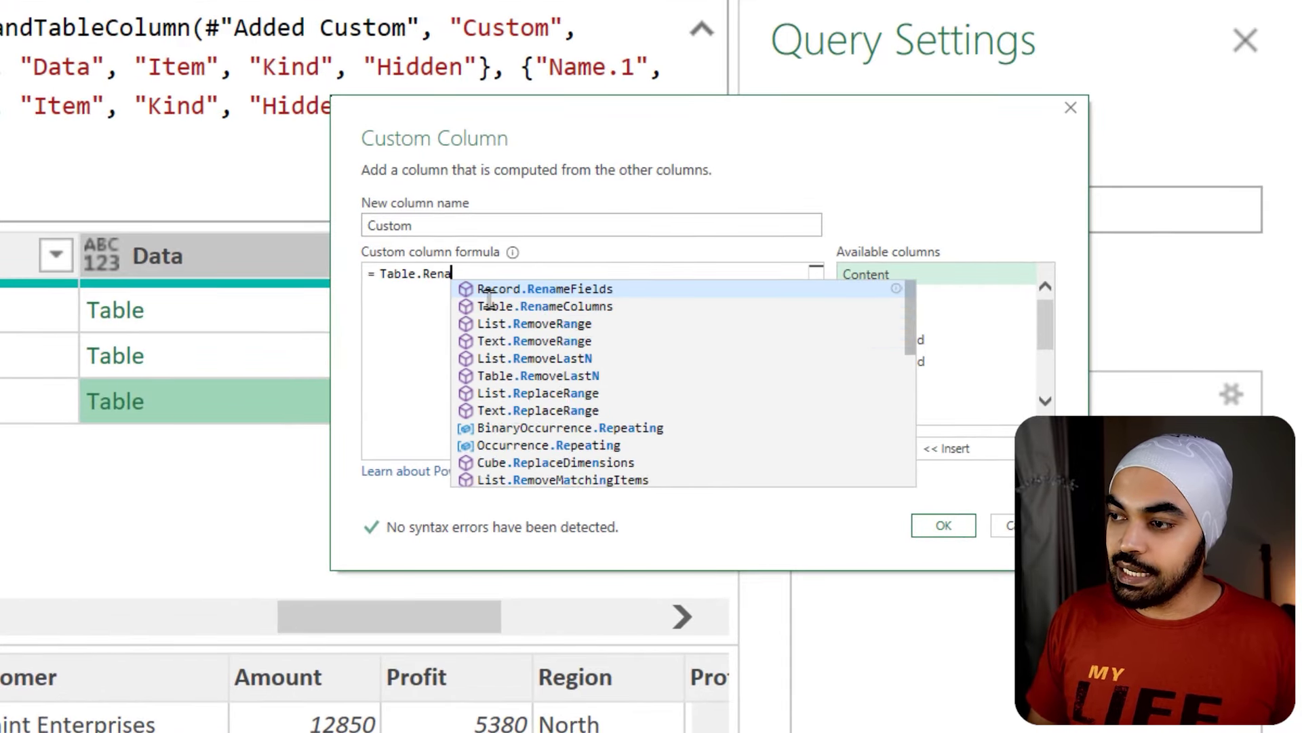
type("meColumns(")
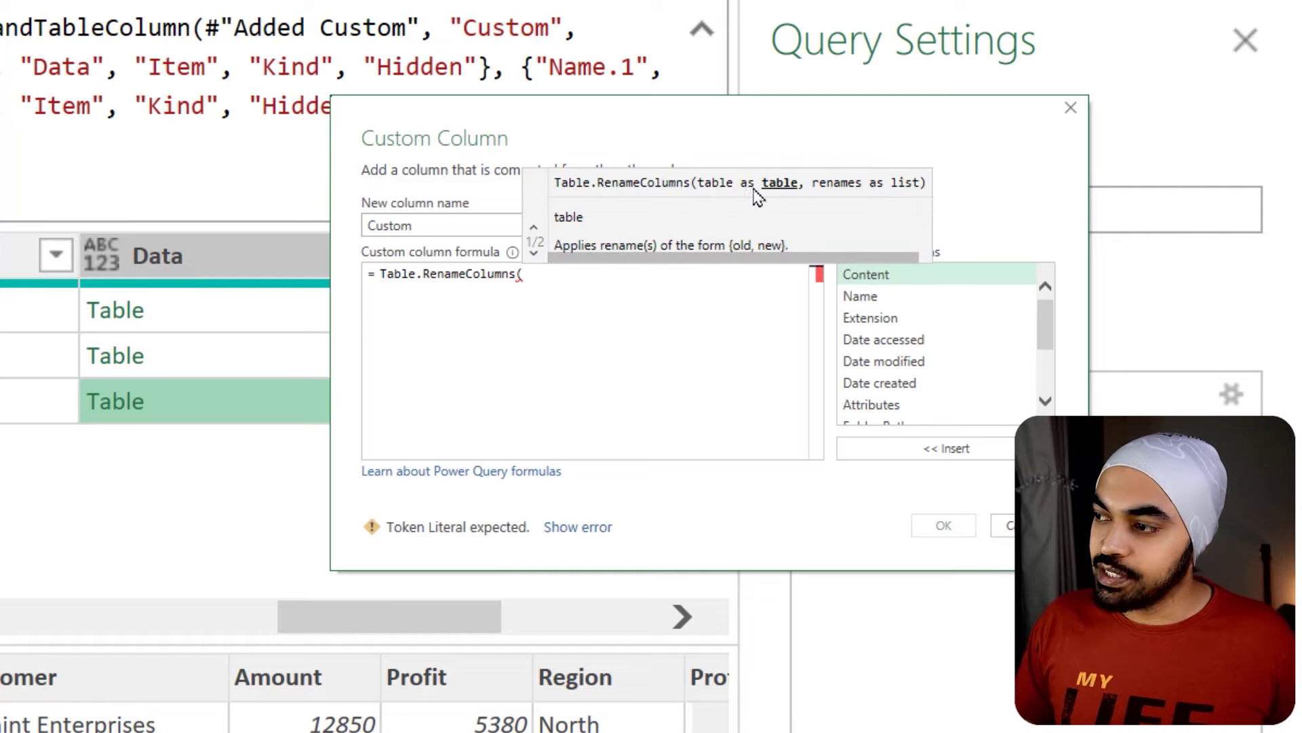
left_click_drag(109, 222, 190, 270)
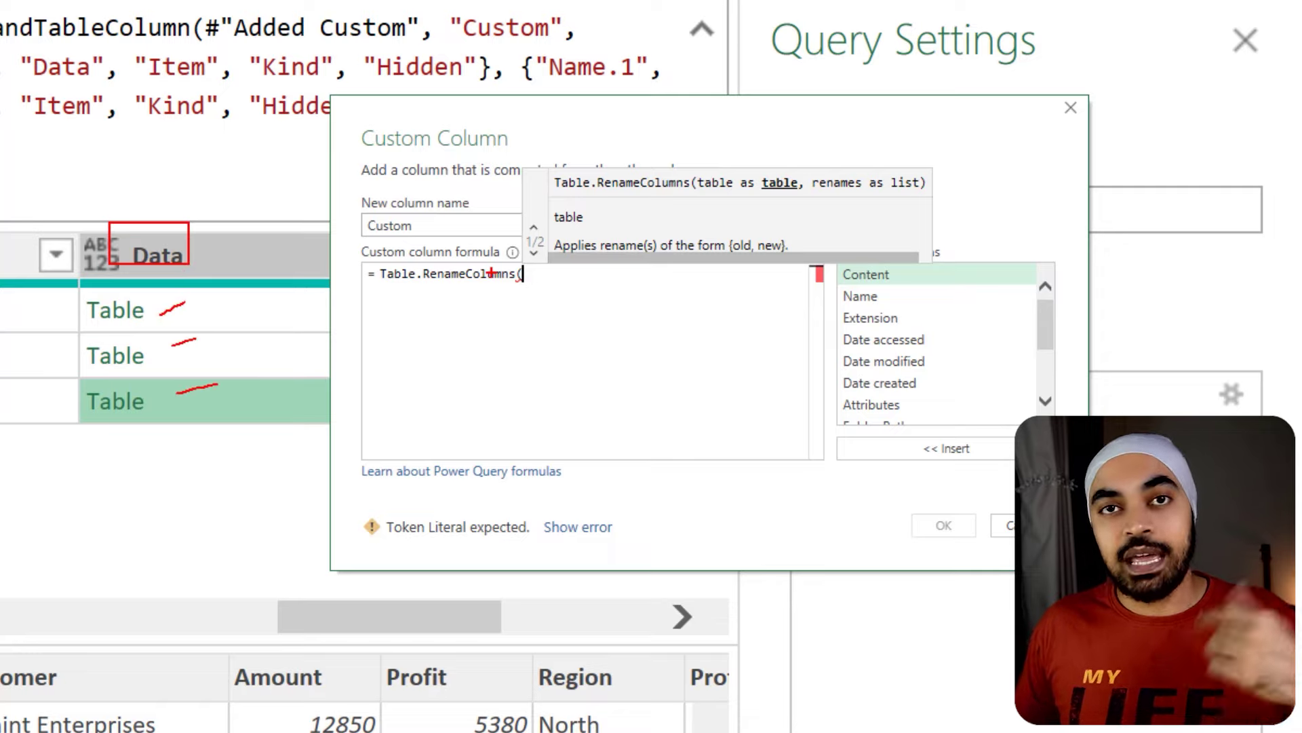
key("Escape")
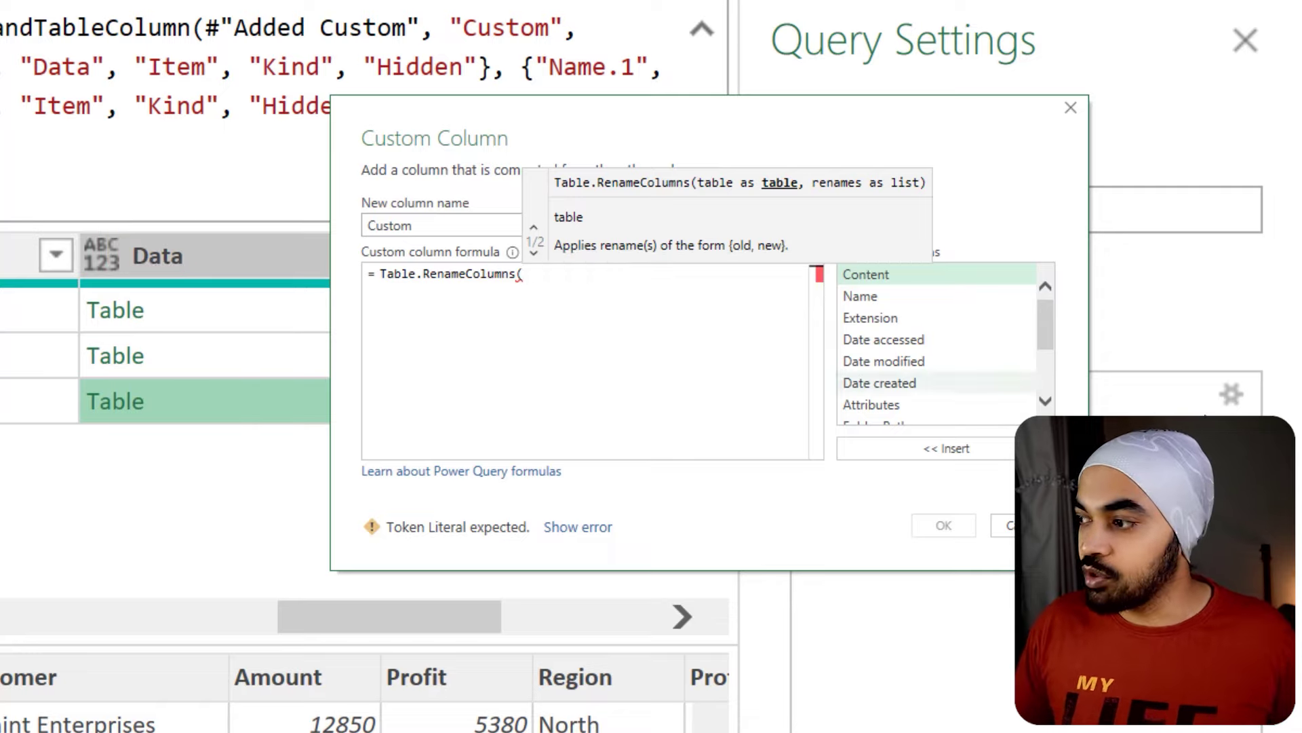
scroll(1048, 334, "down", 2)
double_click(882, 350)
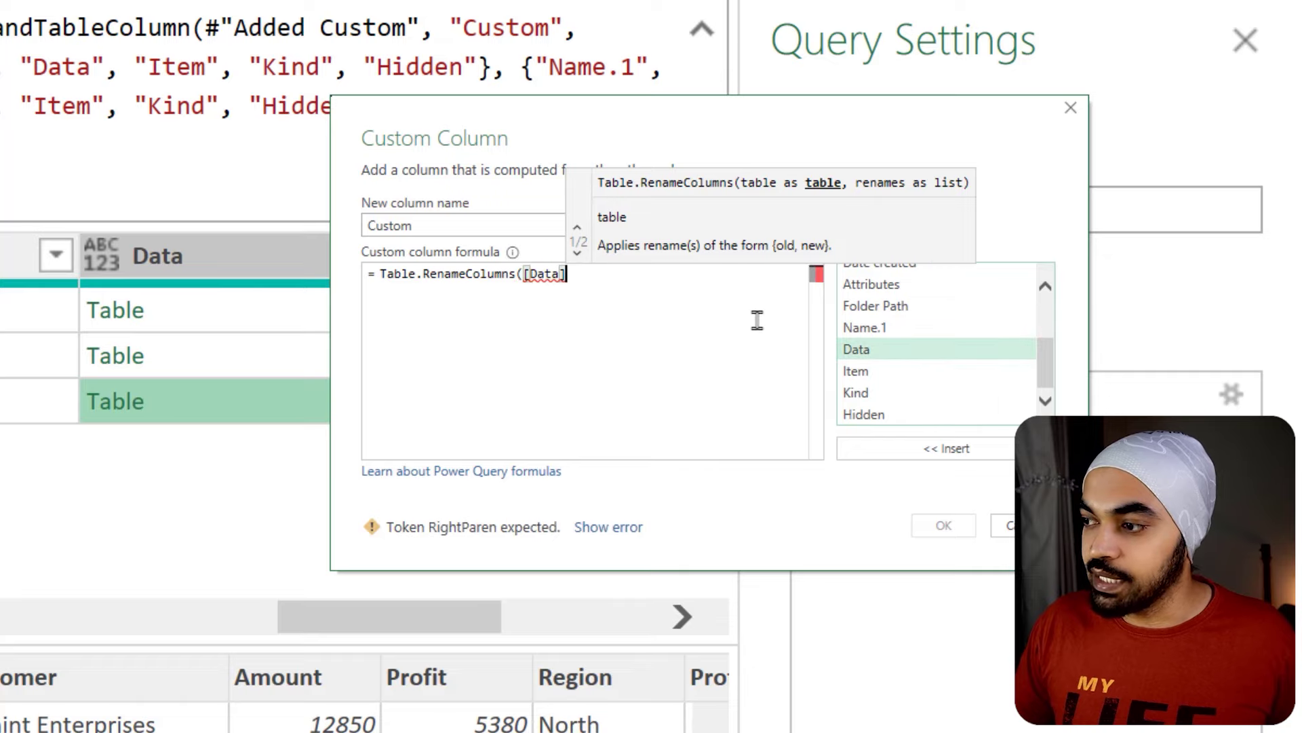
type(", ")
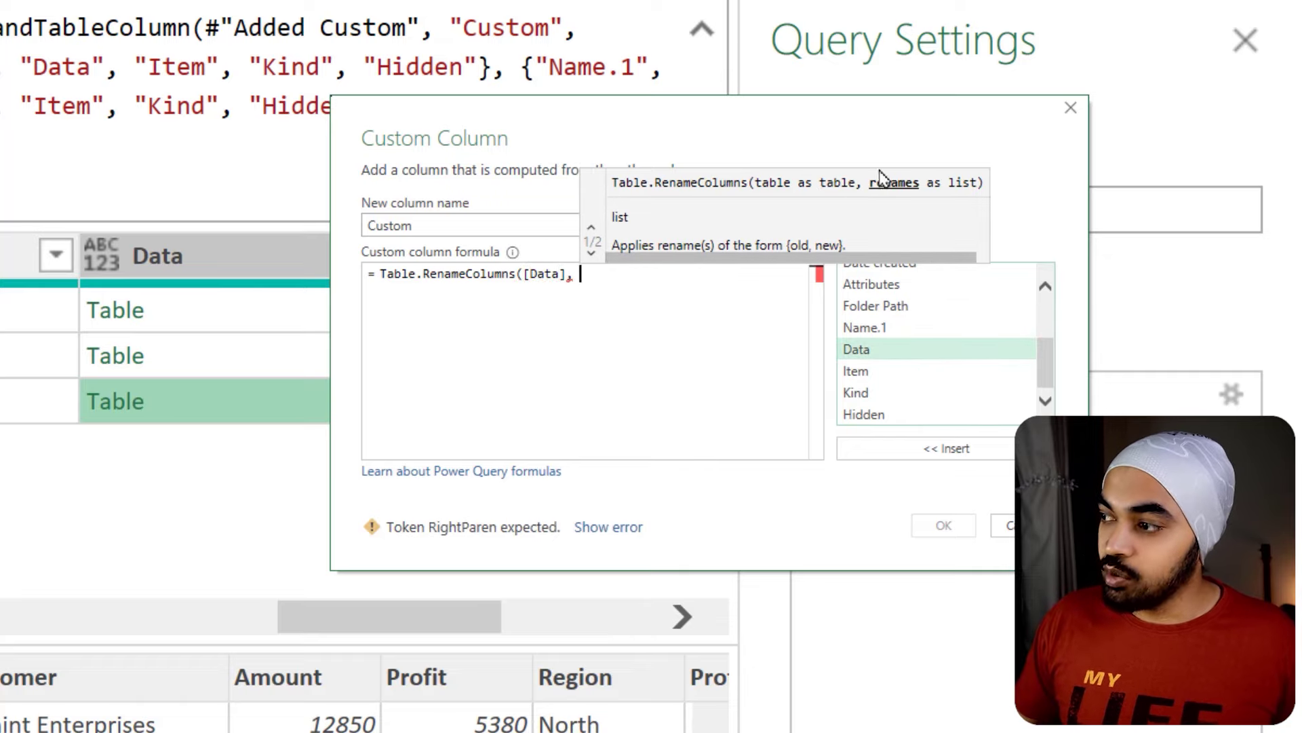
type("Renames")
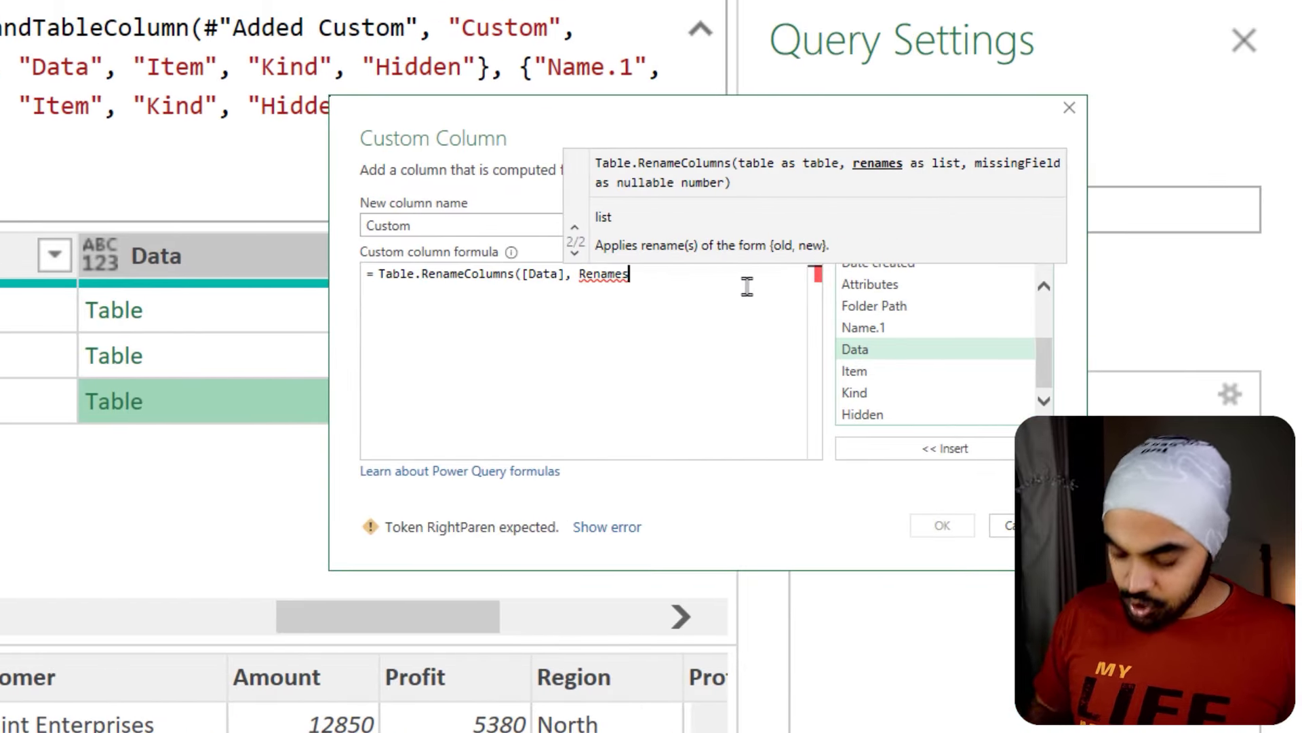
type(")")
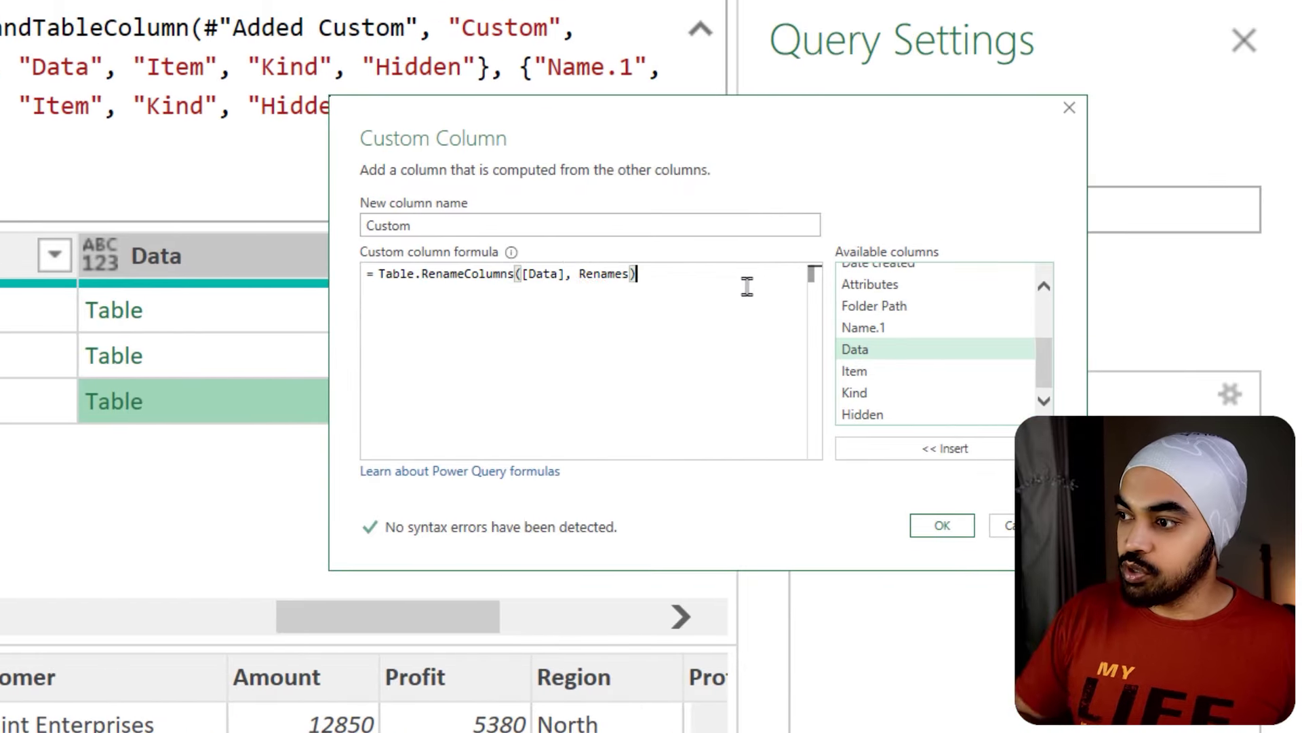
left_click(974, 530)
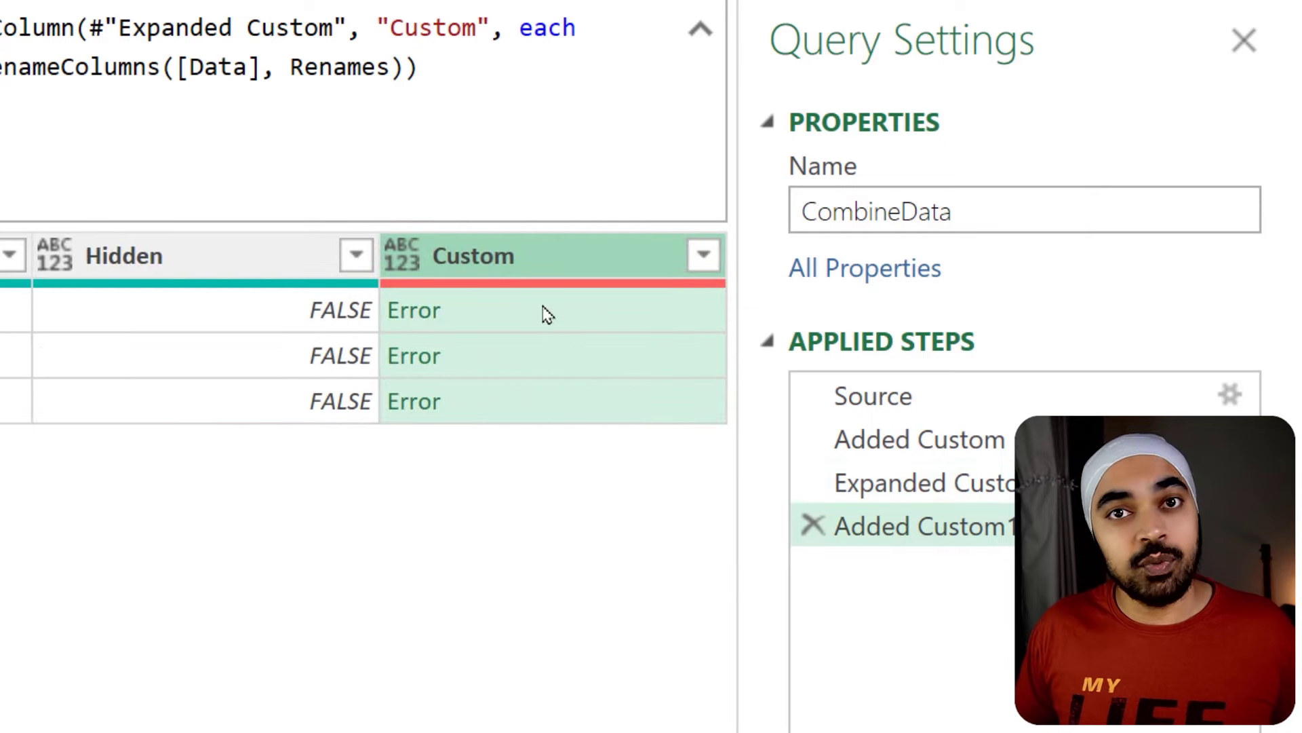
Read the 'Sales Rep' not found error, then preview the first sheet's Data table that uses Rep
left_click(537, 313)
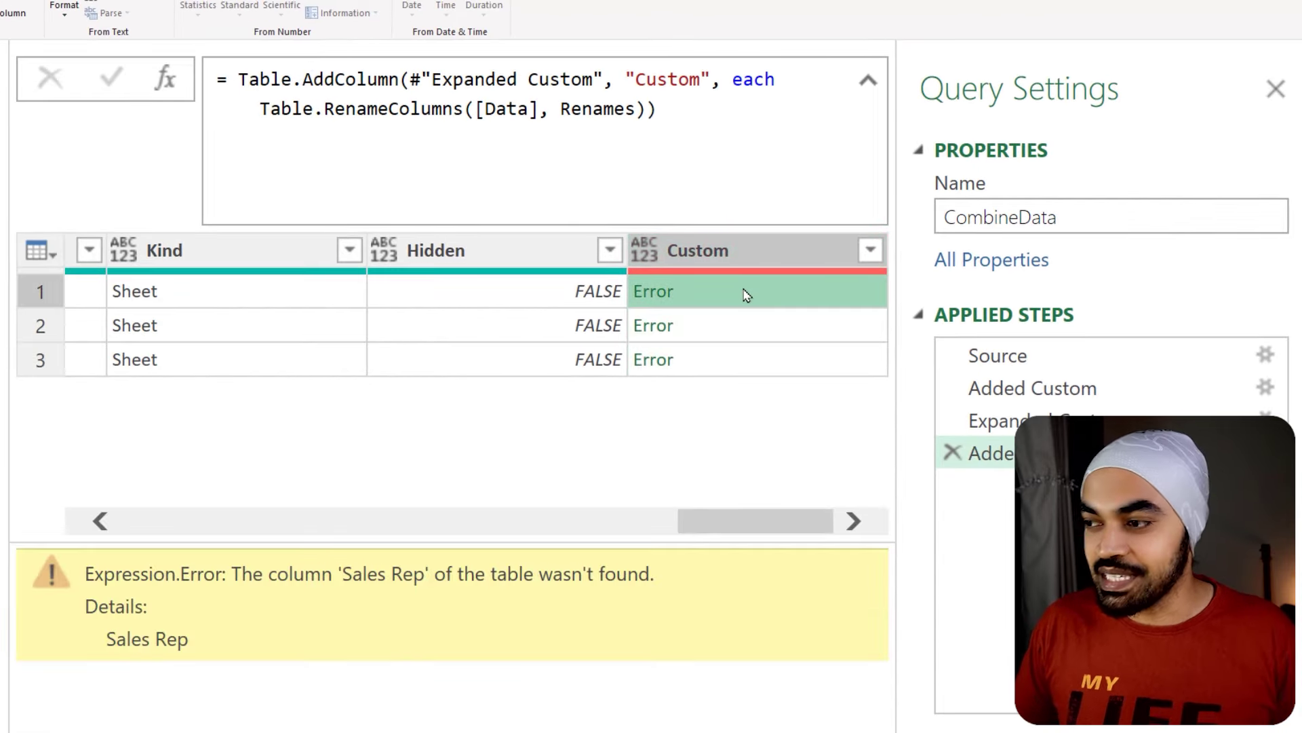
left_click_drag(645, 538, 641, 520)
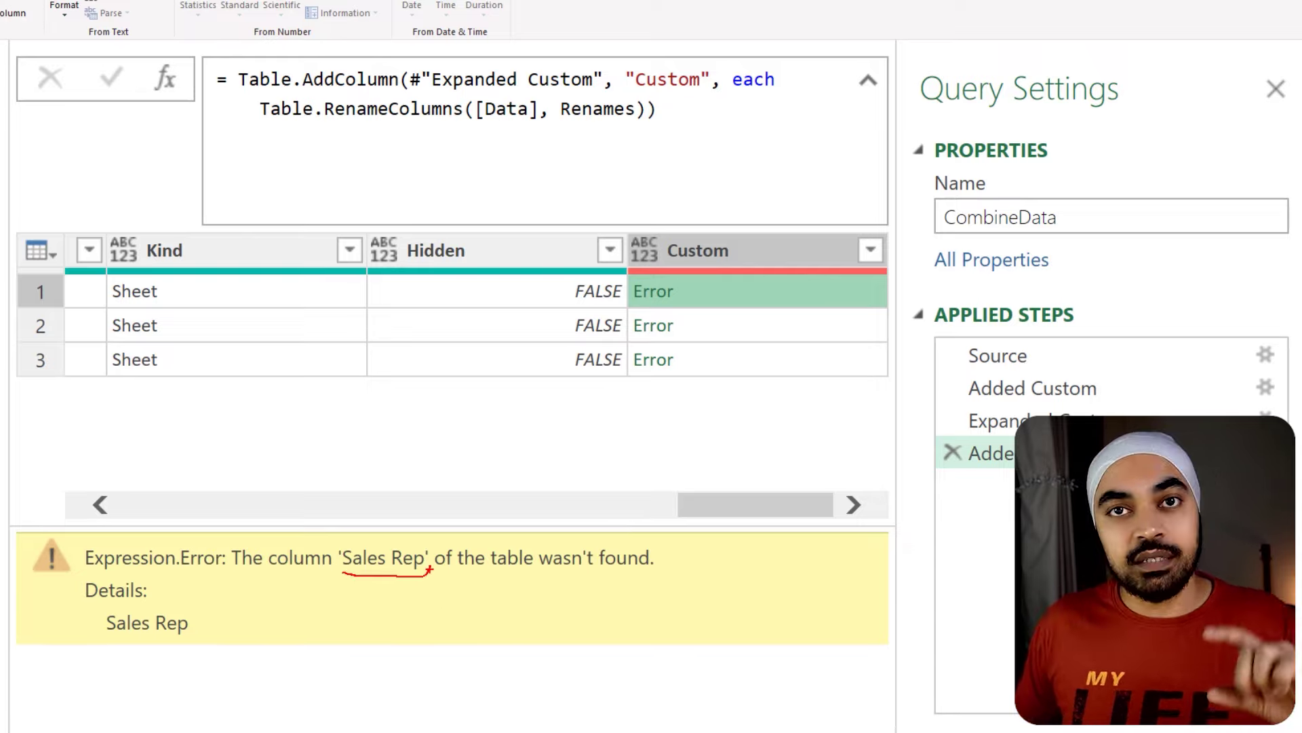
left_click_drag(325, 535, 445, 545)
left_click_drag(718, 506, 568, 506)
left_click(473, 294)
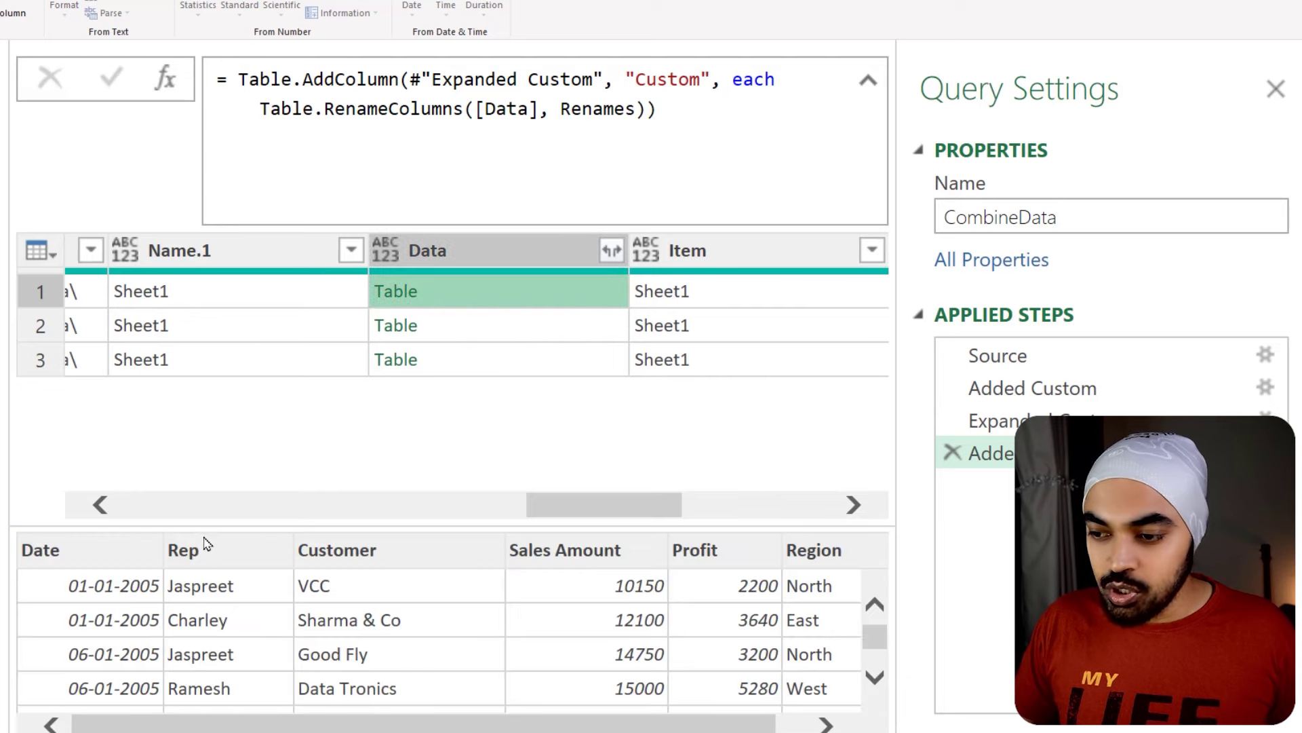
left_click_drag(164, 526, 215, 565)
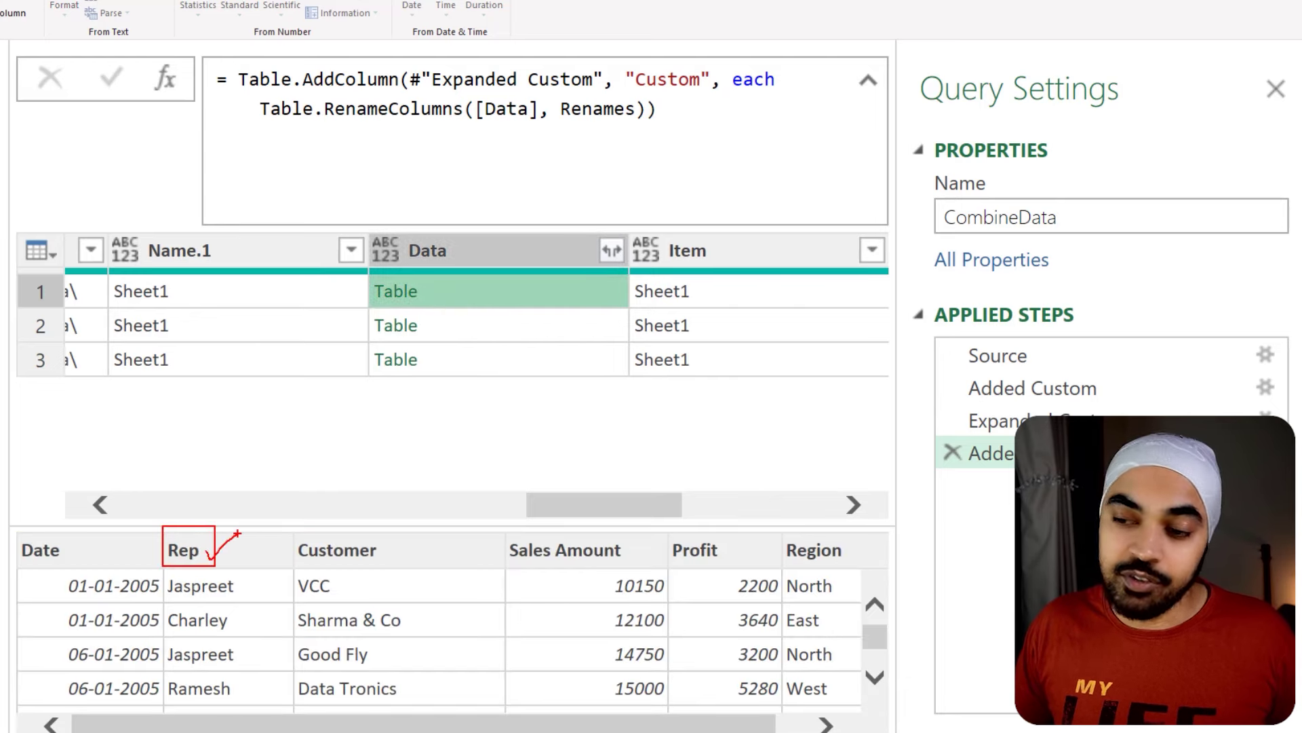
key("Escape")
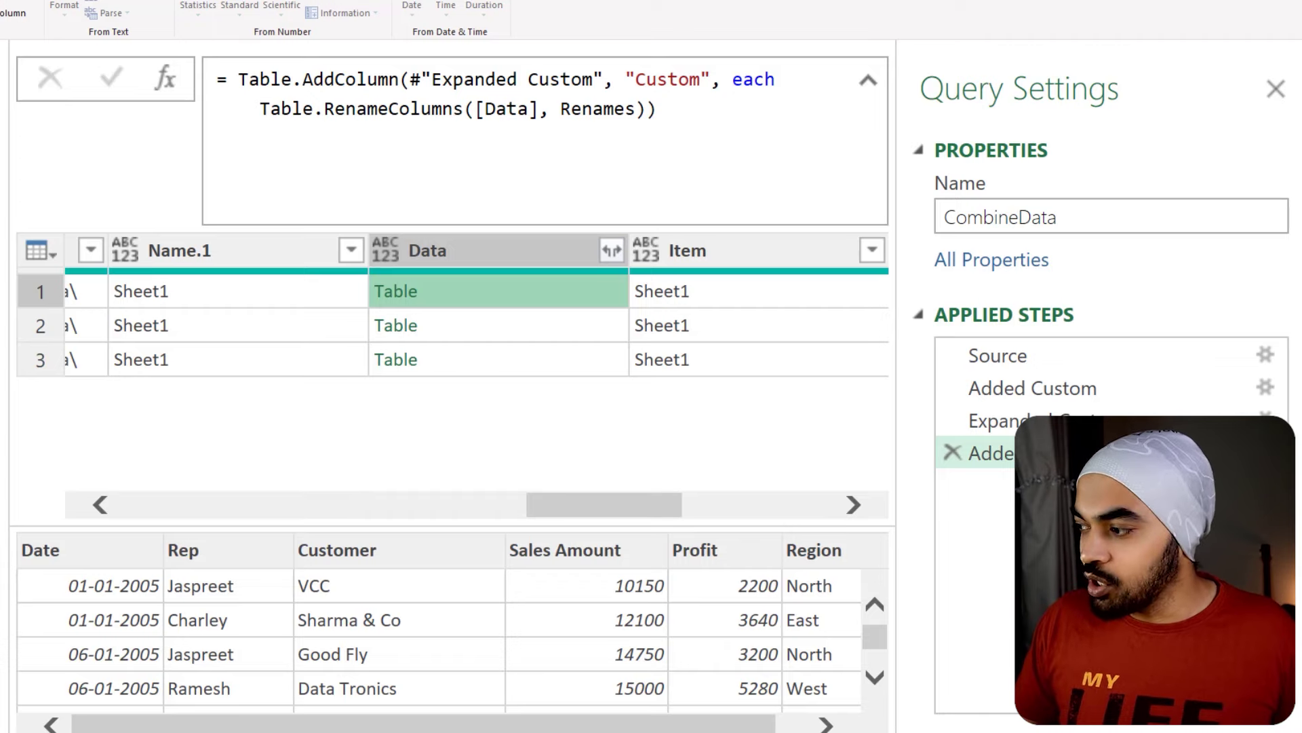
Add MissingField.Ignore as the third argument of the Added Custom1 Table.RenameColumns formula
left_click(1265, 453)
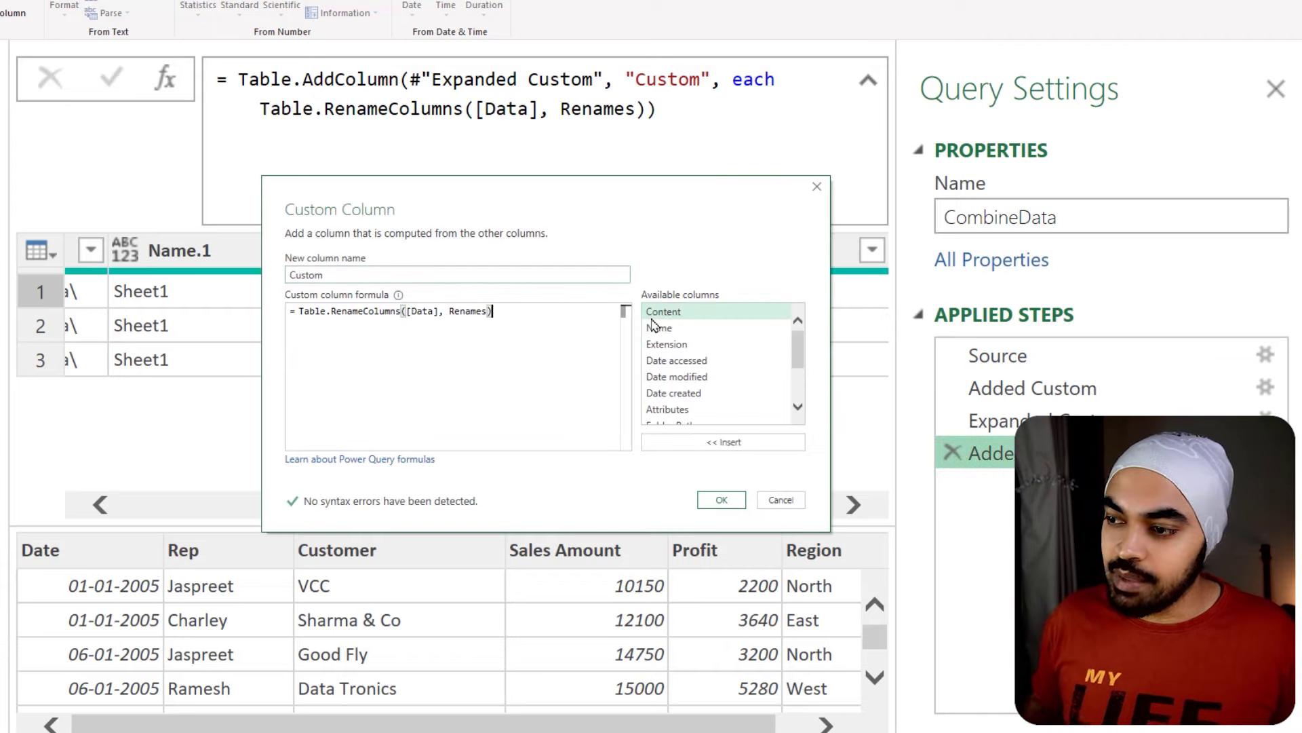
key("Left")
type(", ")
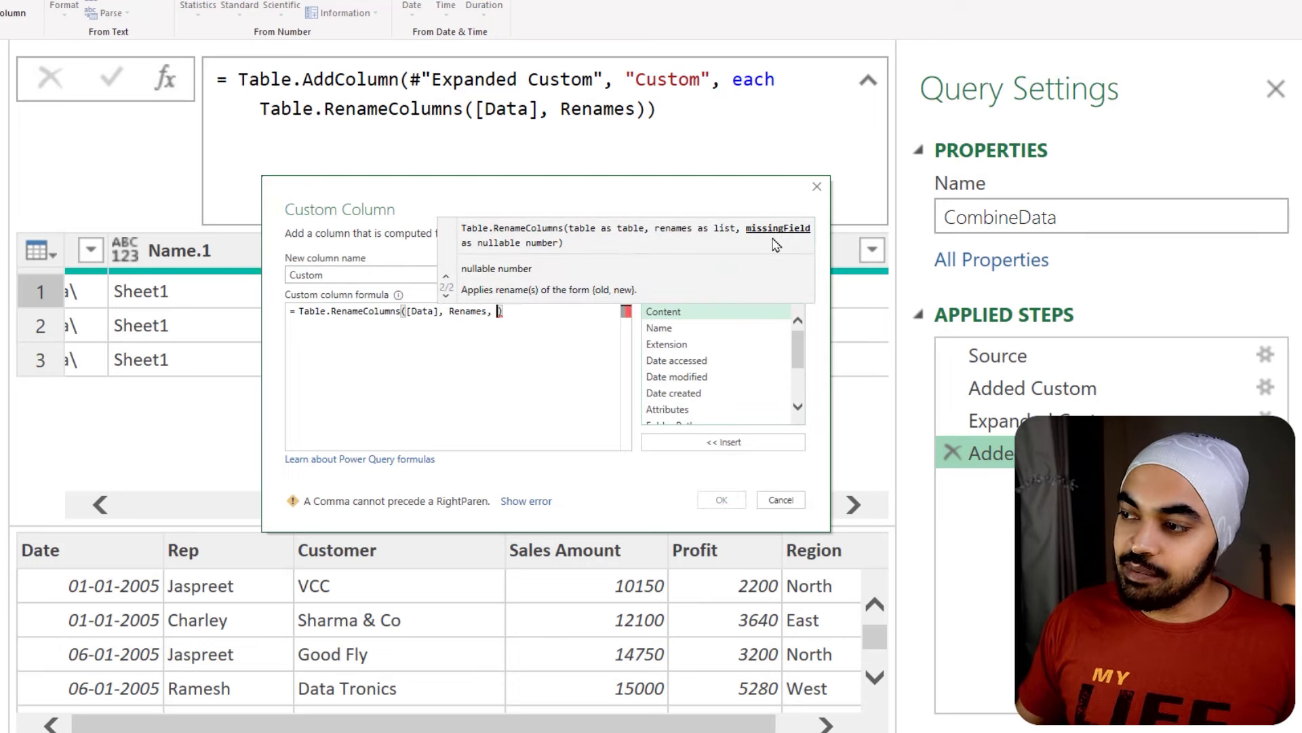
type("MissingField.Ignore")
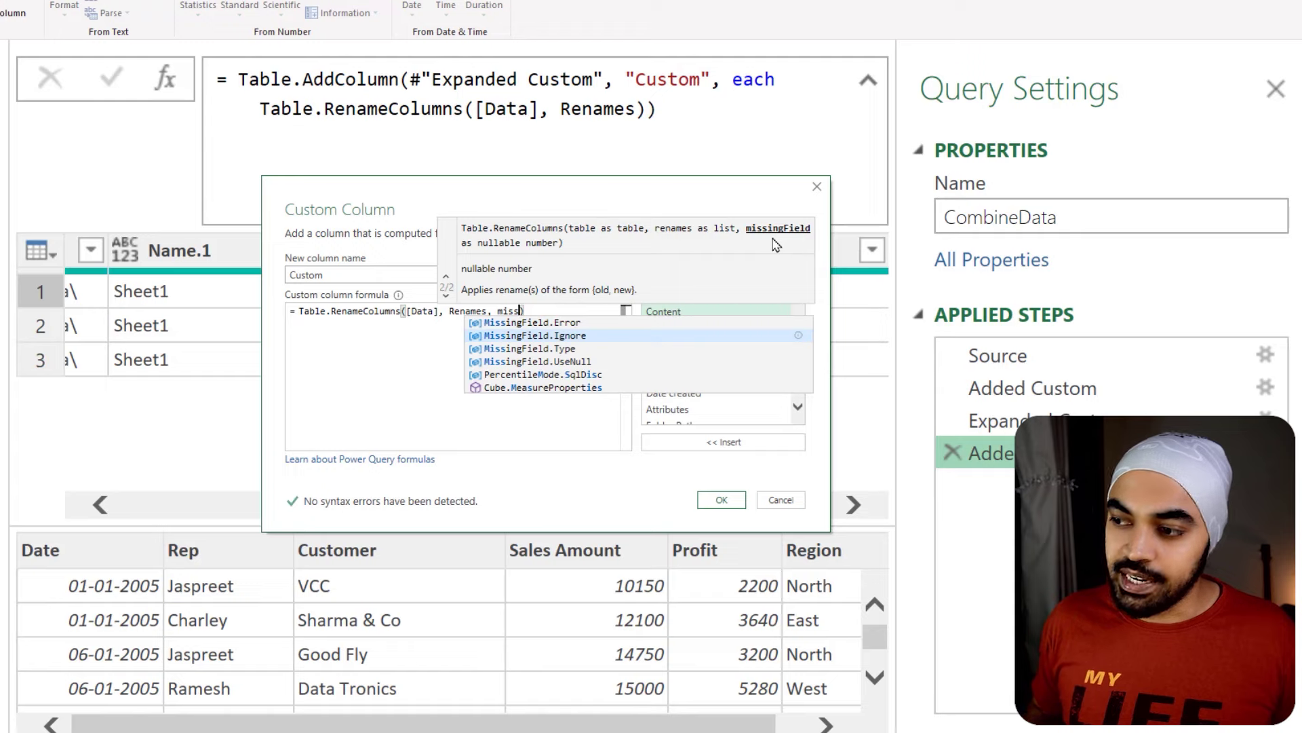
key("End")
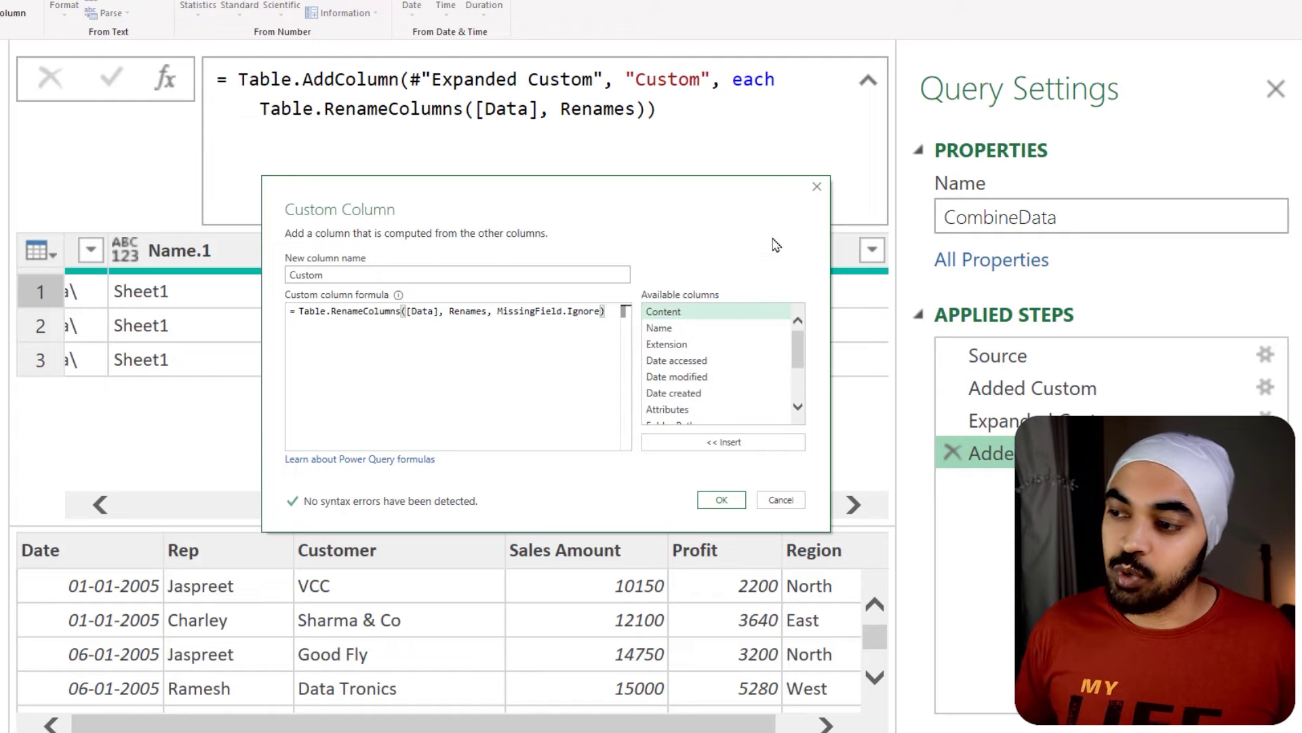
left_click(721, 500)
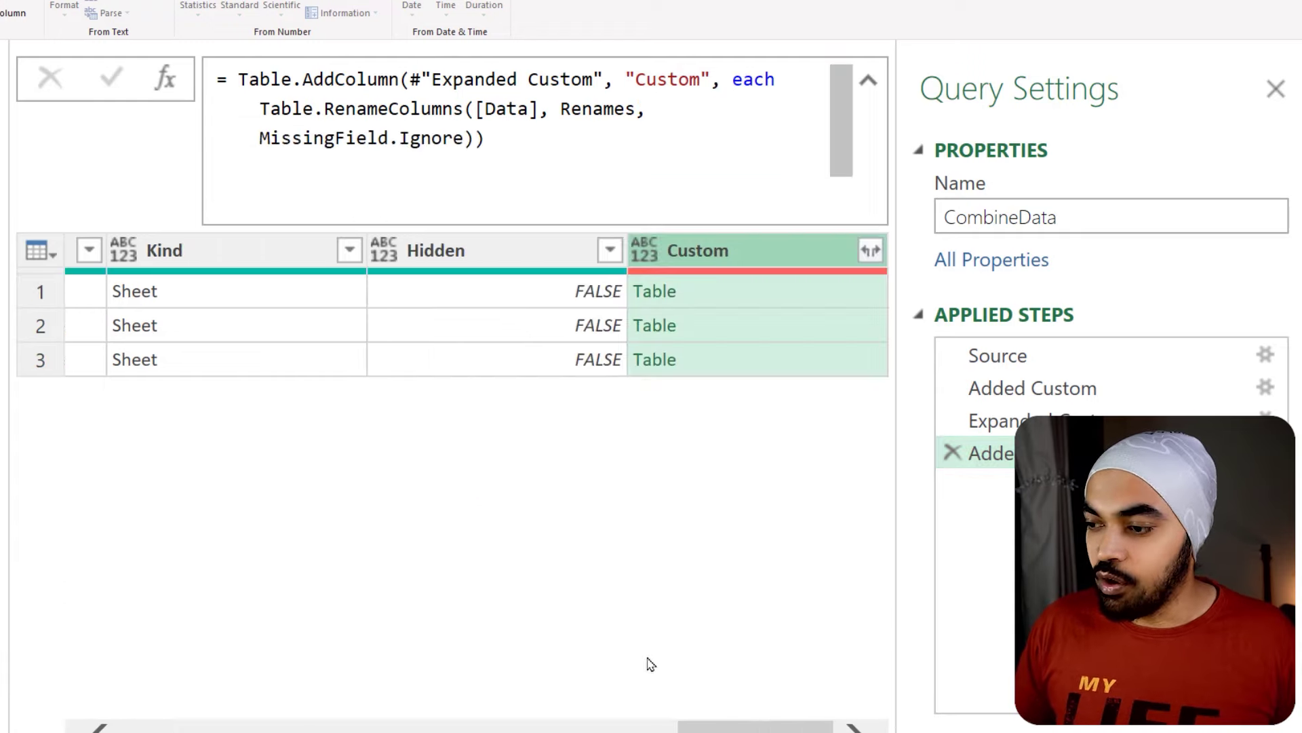
Preview the first, 2006 and 2007 renamed tables to confirm each has a Sales Rep column
left_click(738, 293)
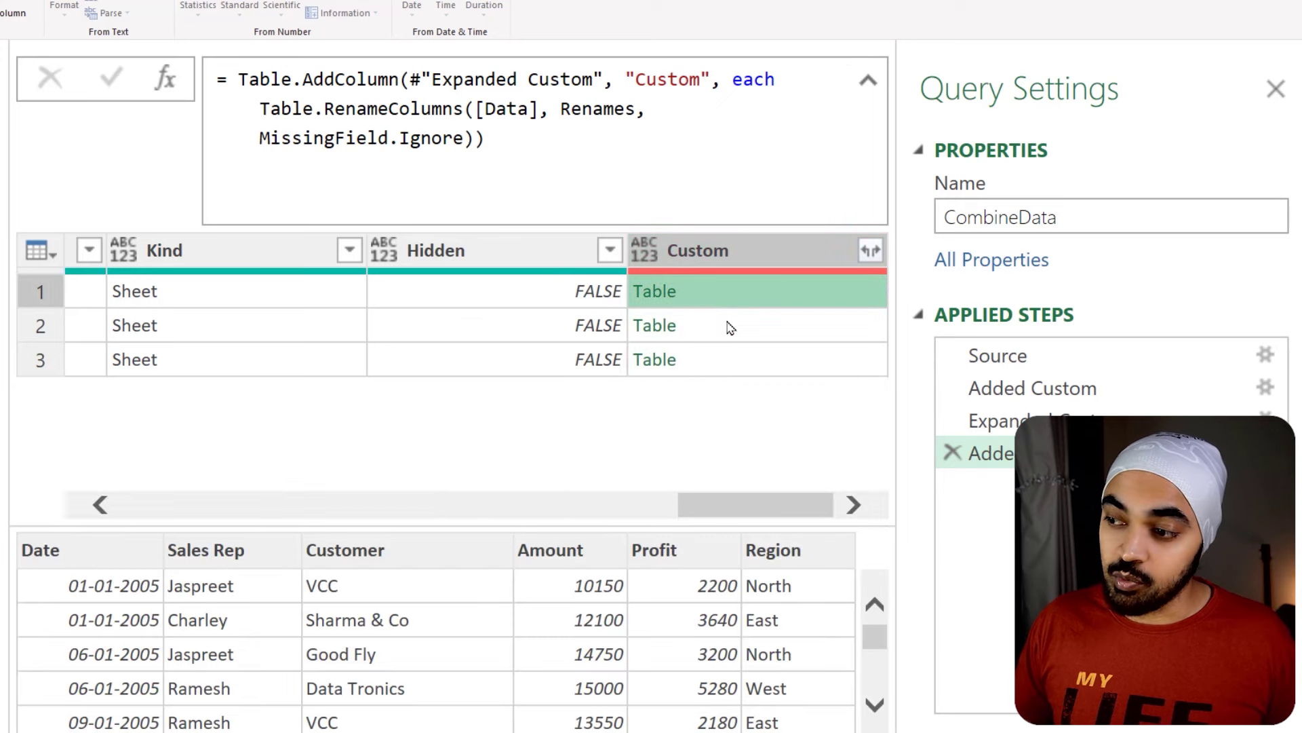
mouse_move(248, 541)
left_mouse_down()
mouse_move(181, 536)
mouse_move(236, 570)
mouse_move(217, 527)
left_mouse_up()
key("Escape")
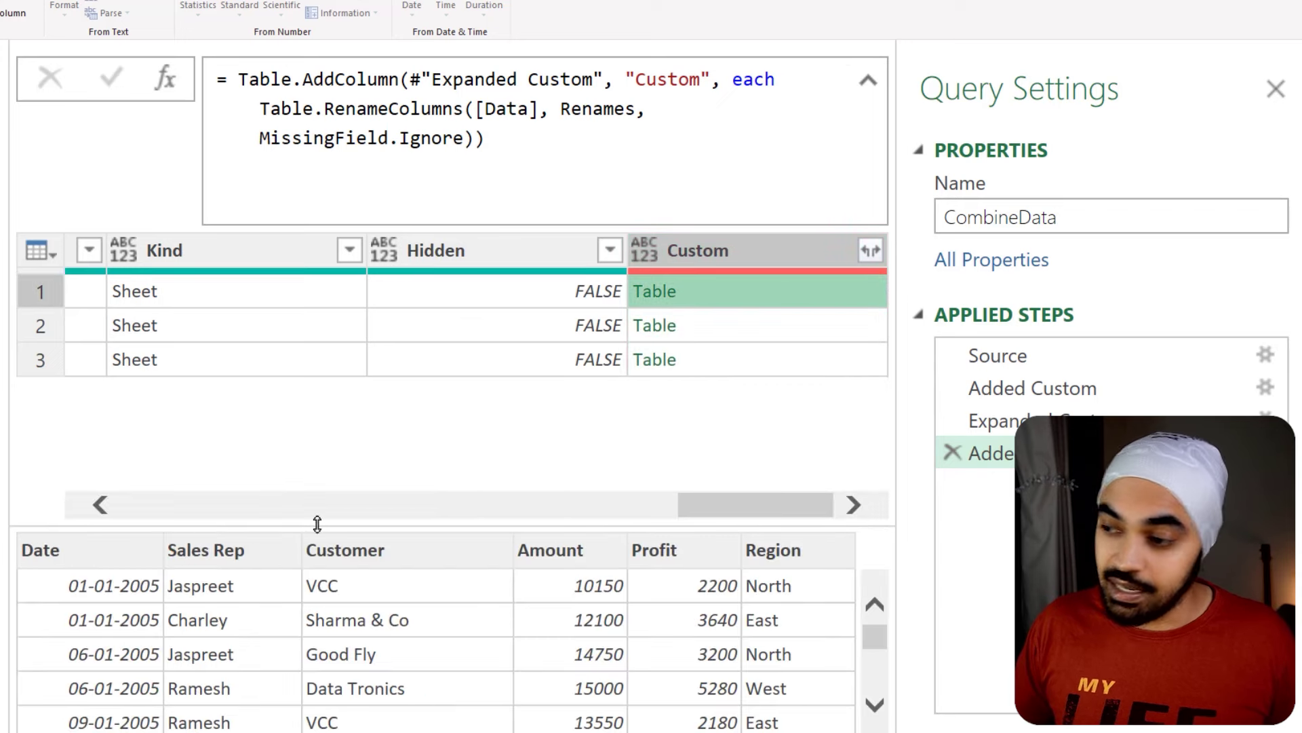
left_click(728, 333)
left_click(719, 366)
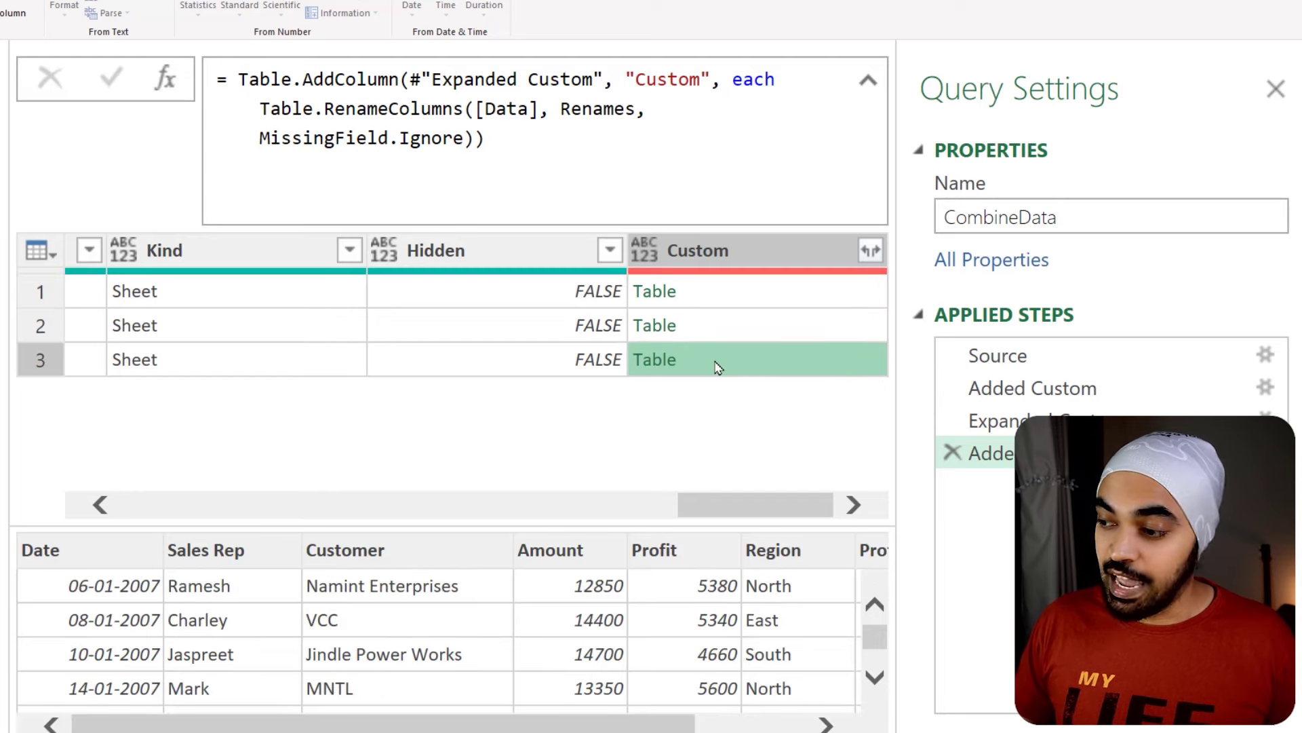
left_click(725, 261)
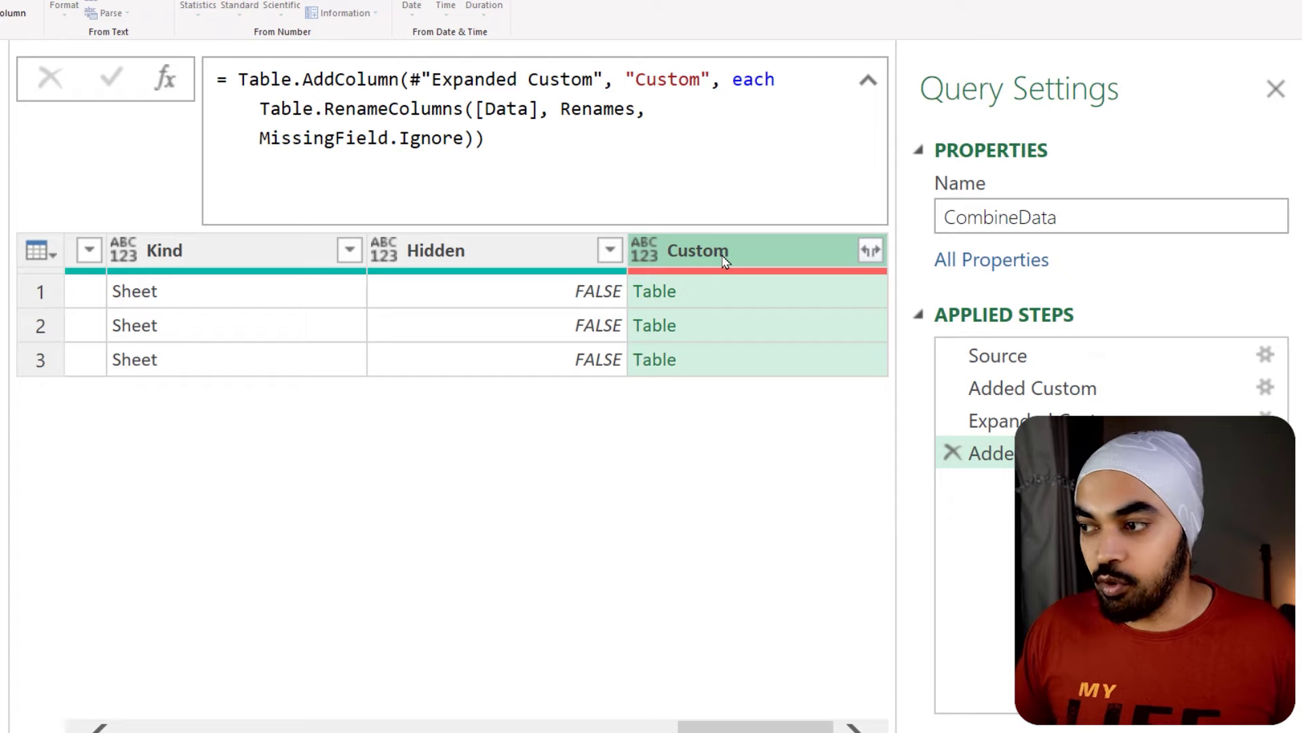
Check the Custom column's expand options with the name prefix unticked, then cancel and bring up its actions
left_click(871, 251)
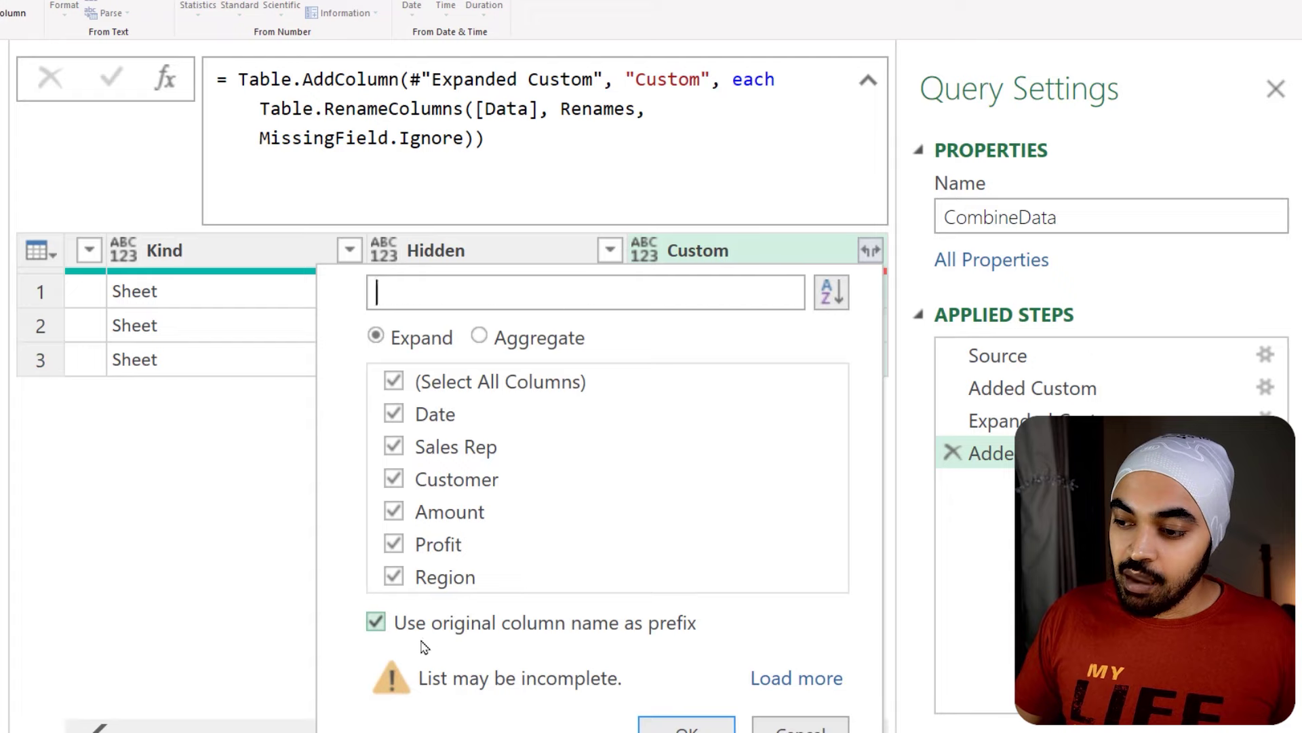
left_click(463, 622)
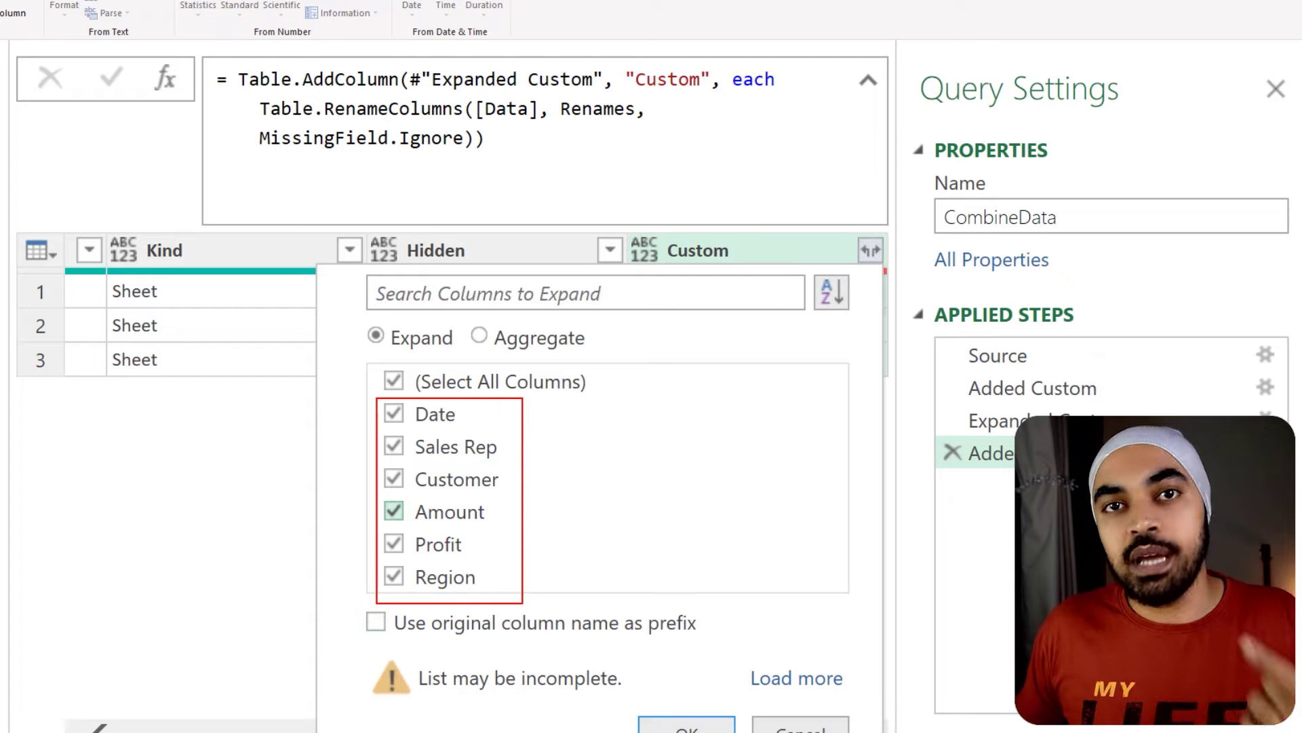
left_click(657, 721)
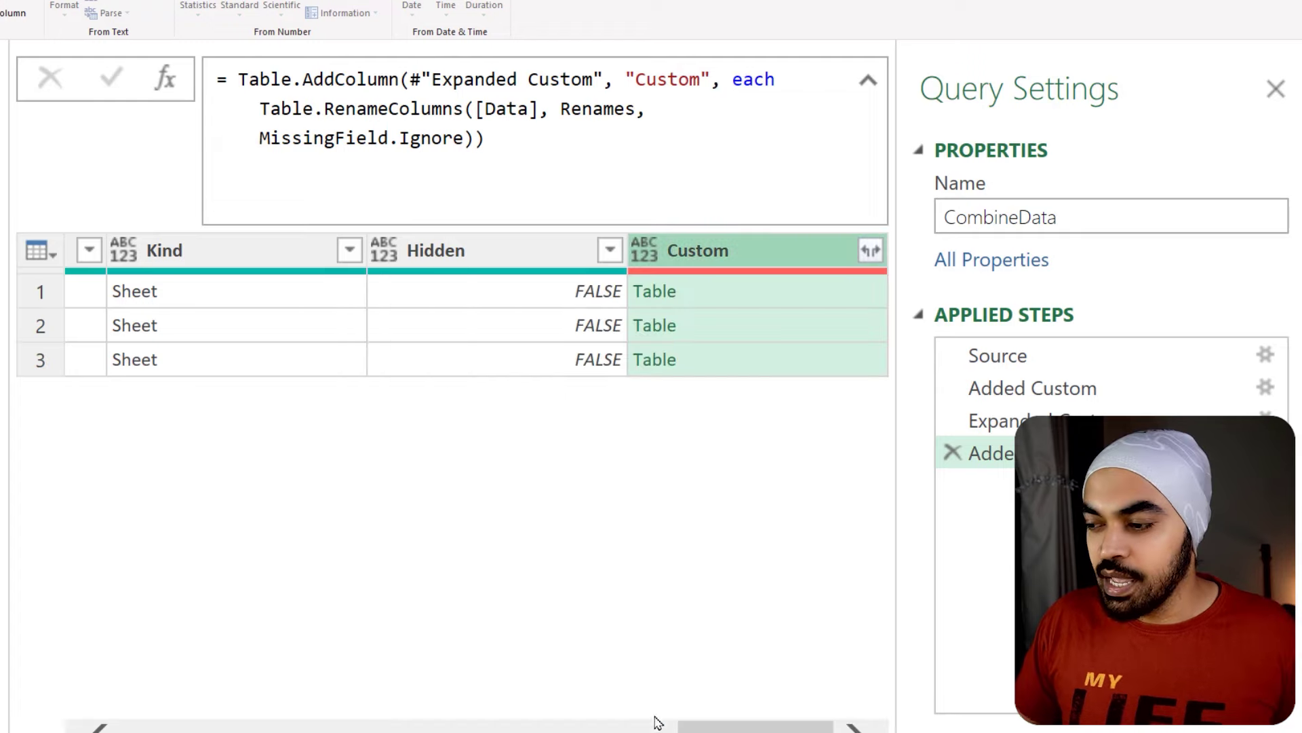
right_click(721, 249)
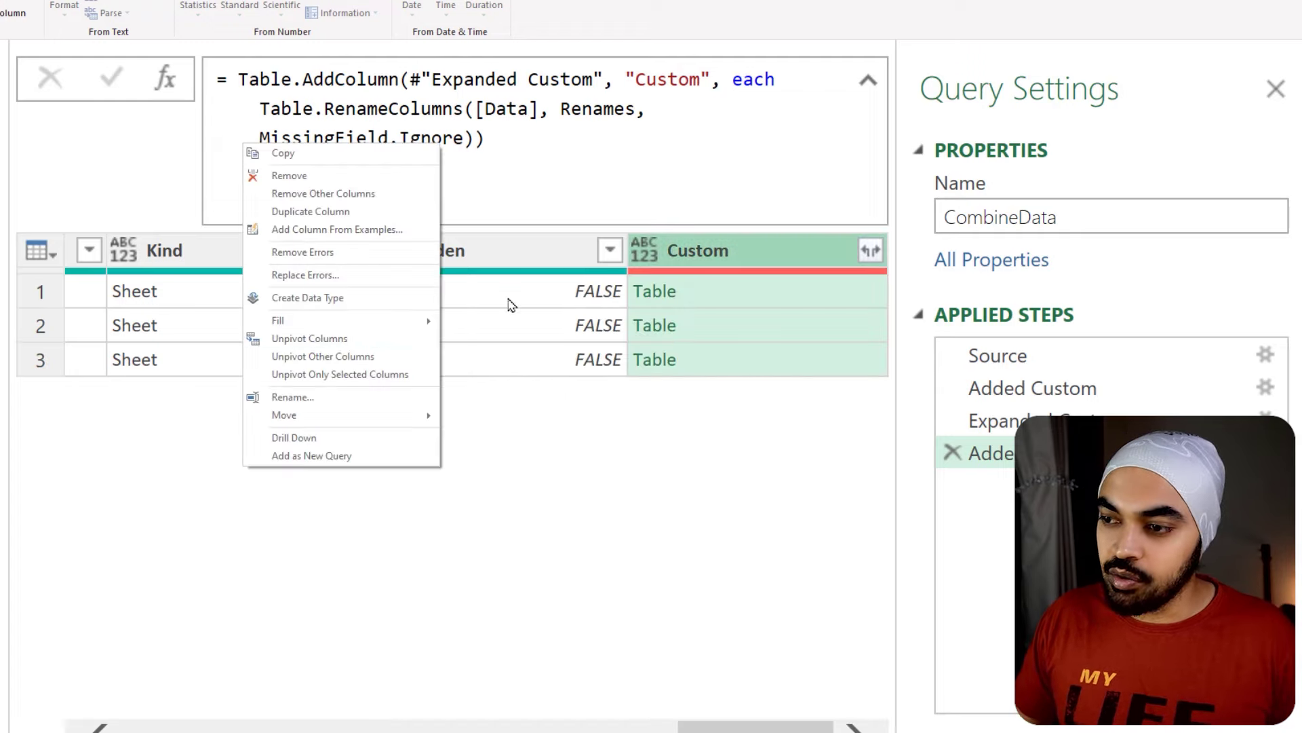
Drill down the Custom column and wrap it as = Table.Combine(#"Added Custom1"[Custom])
left_click(343, 439)
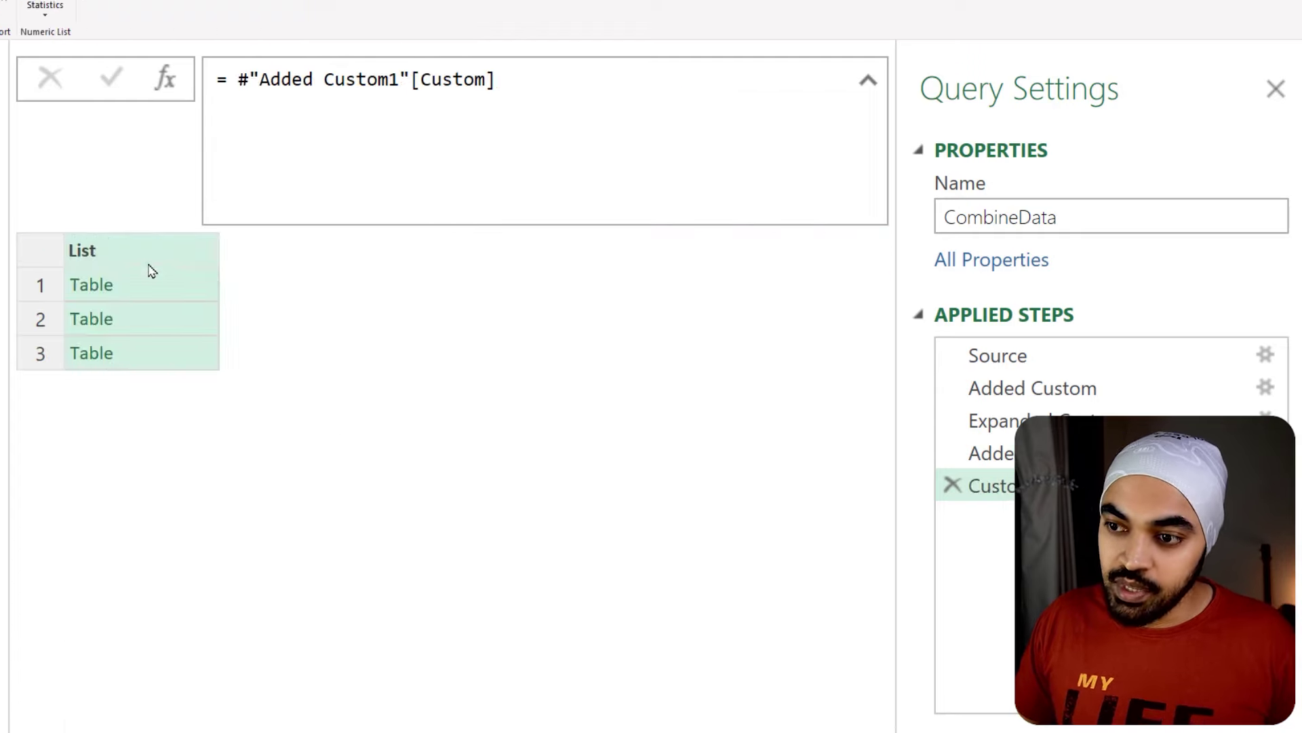
left_click(239, 80)
mouse_move(368, 82)
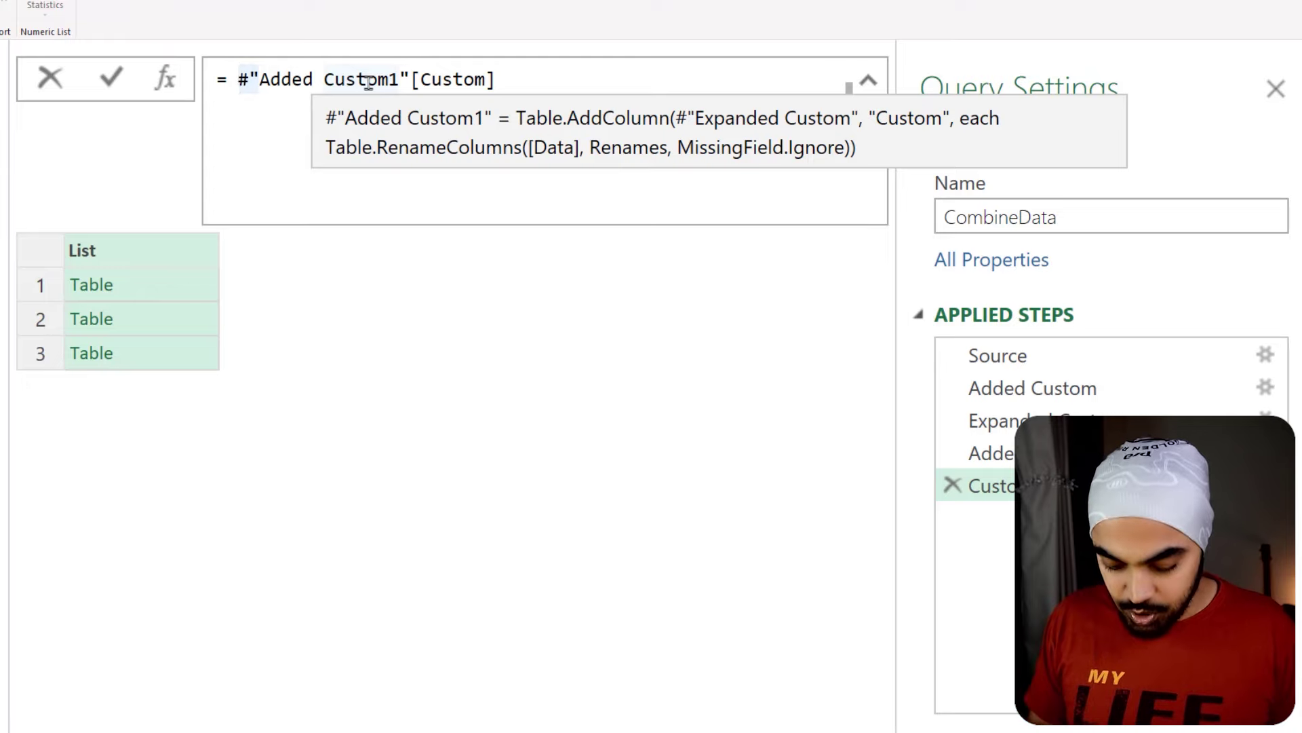
type("Table")
type(".Combine(")
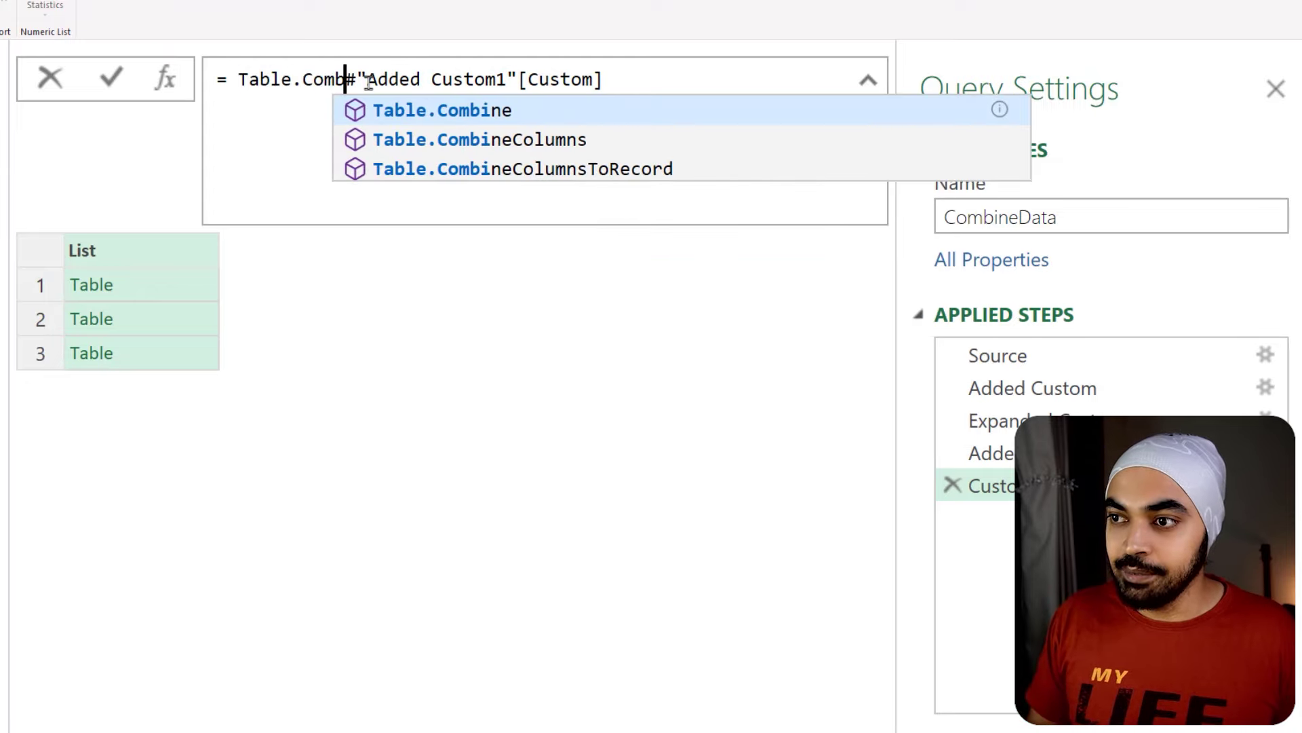
key("End")
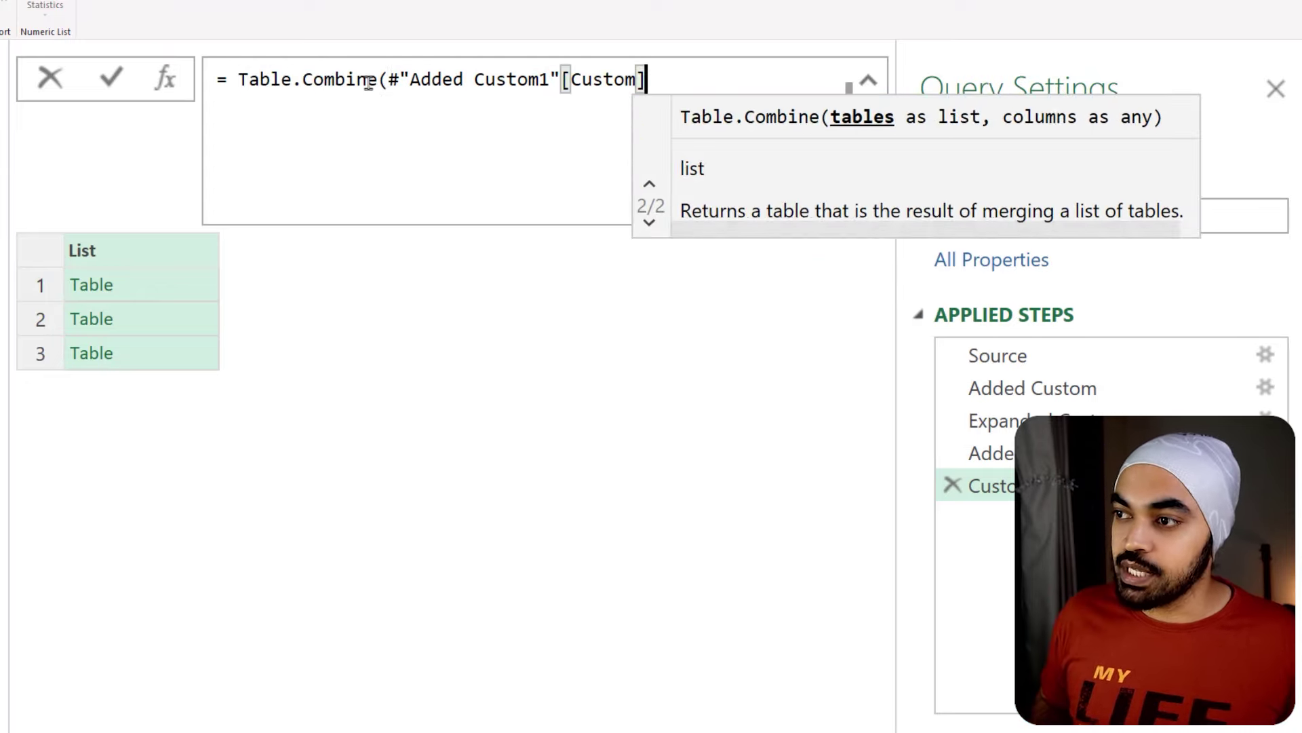
type(")")
key("shift+Return")
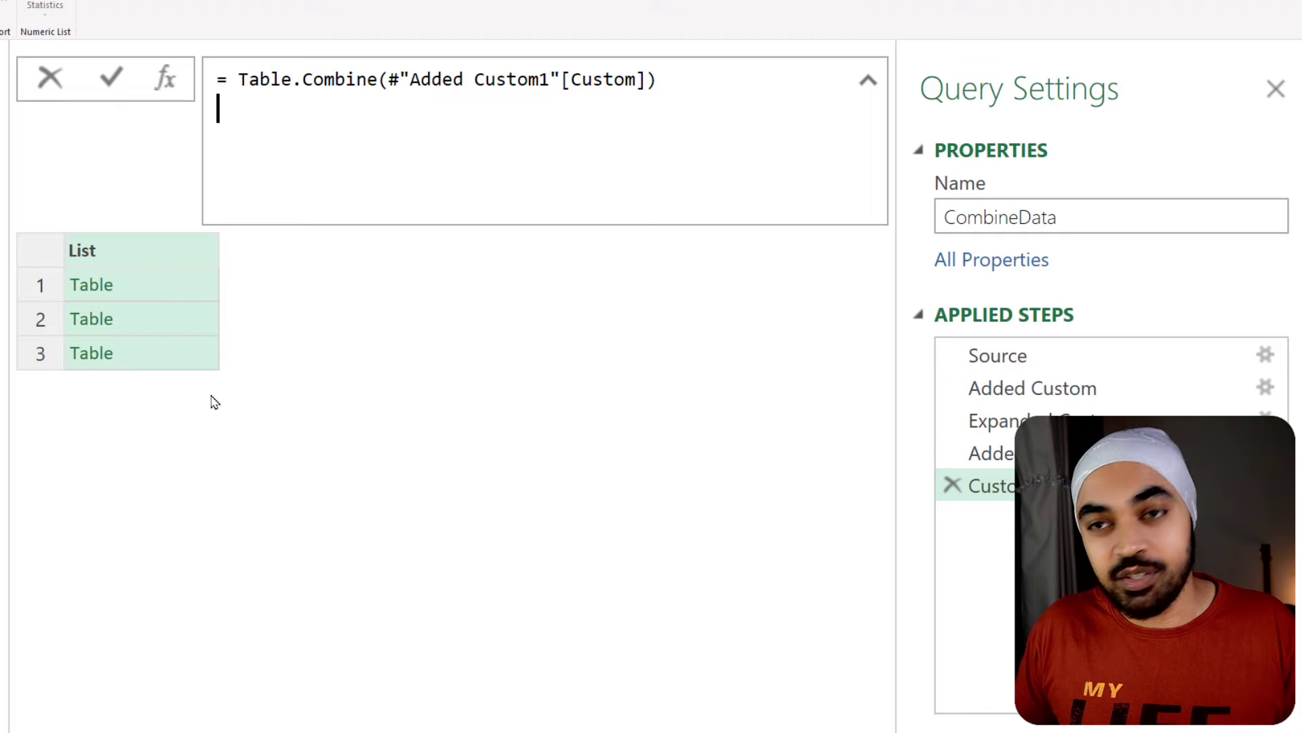
key("Return")
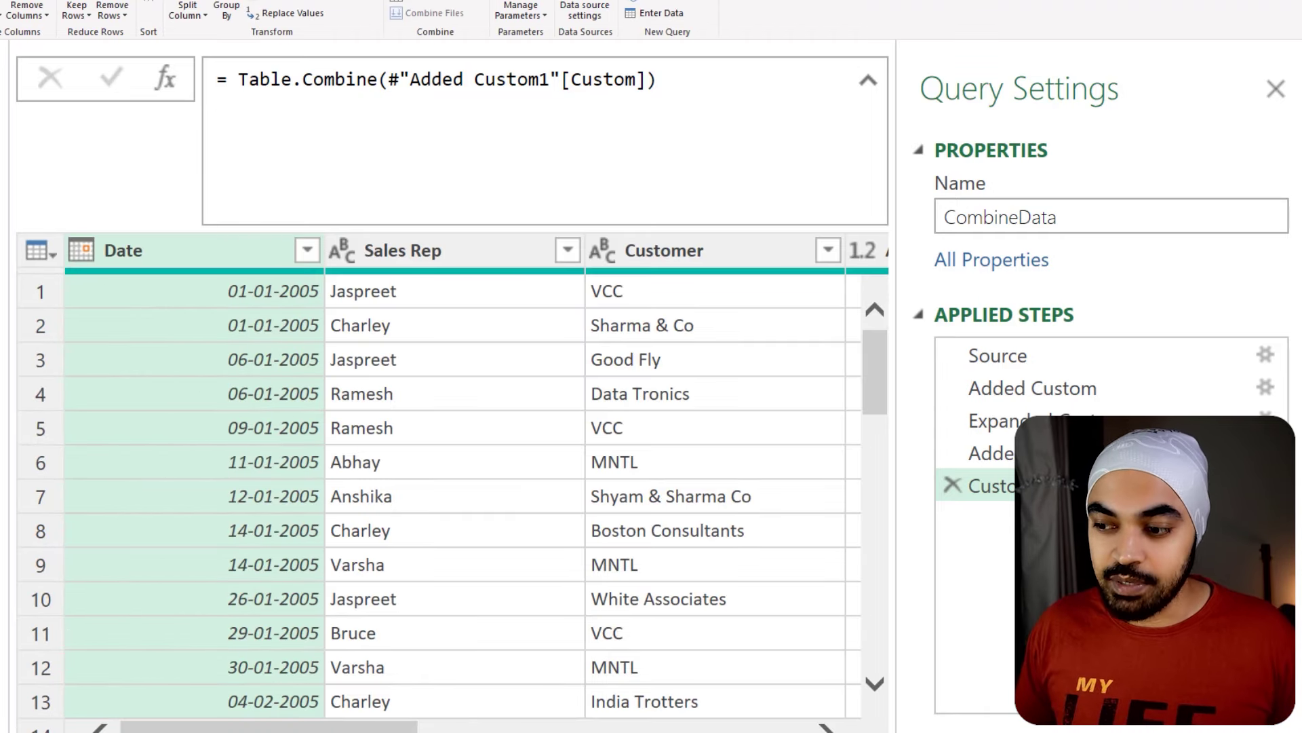
Scroll right and select the empty Profit % column to check it
left_click_drag(239, 729, 627, 729)
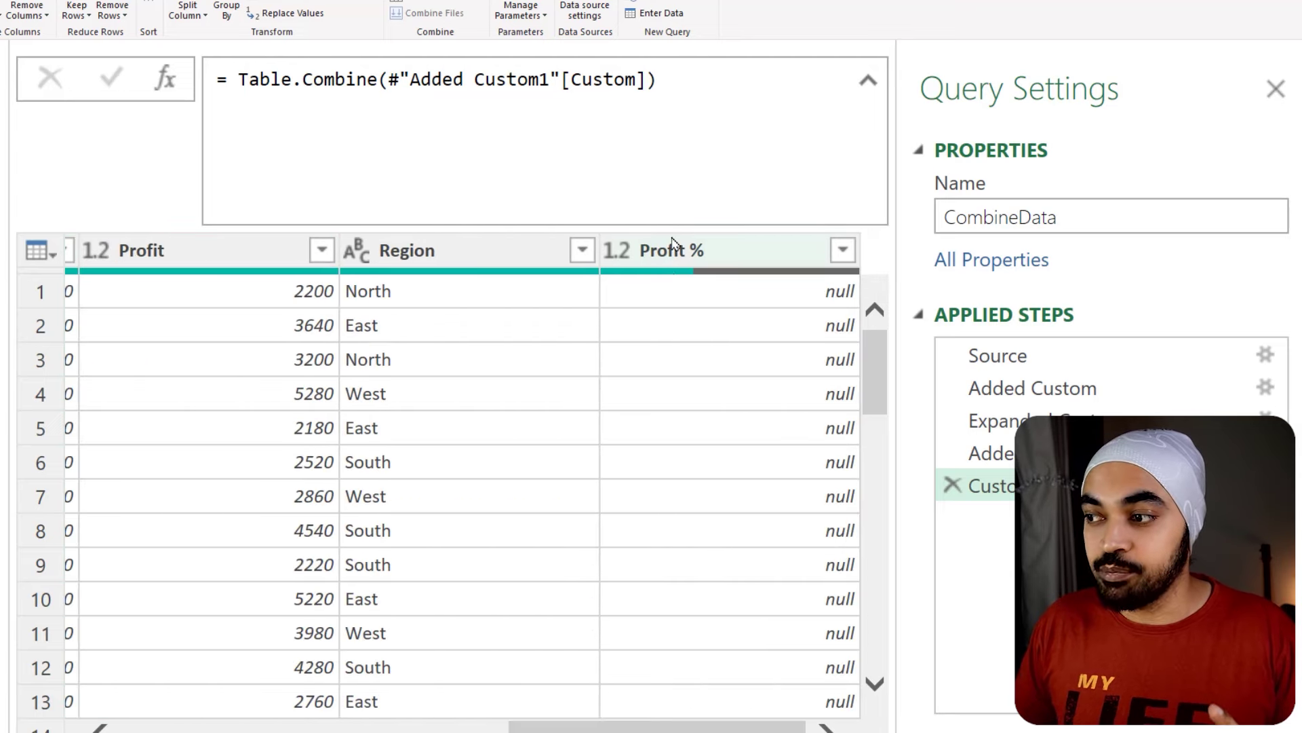
left_click(678, 253)
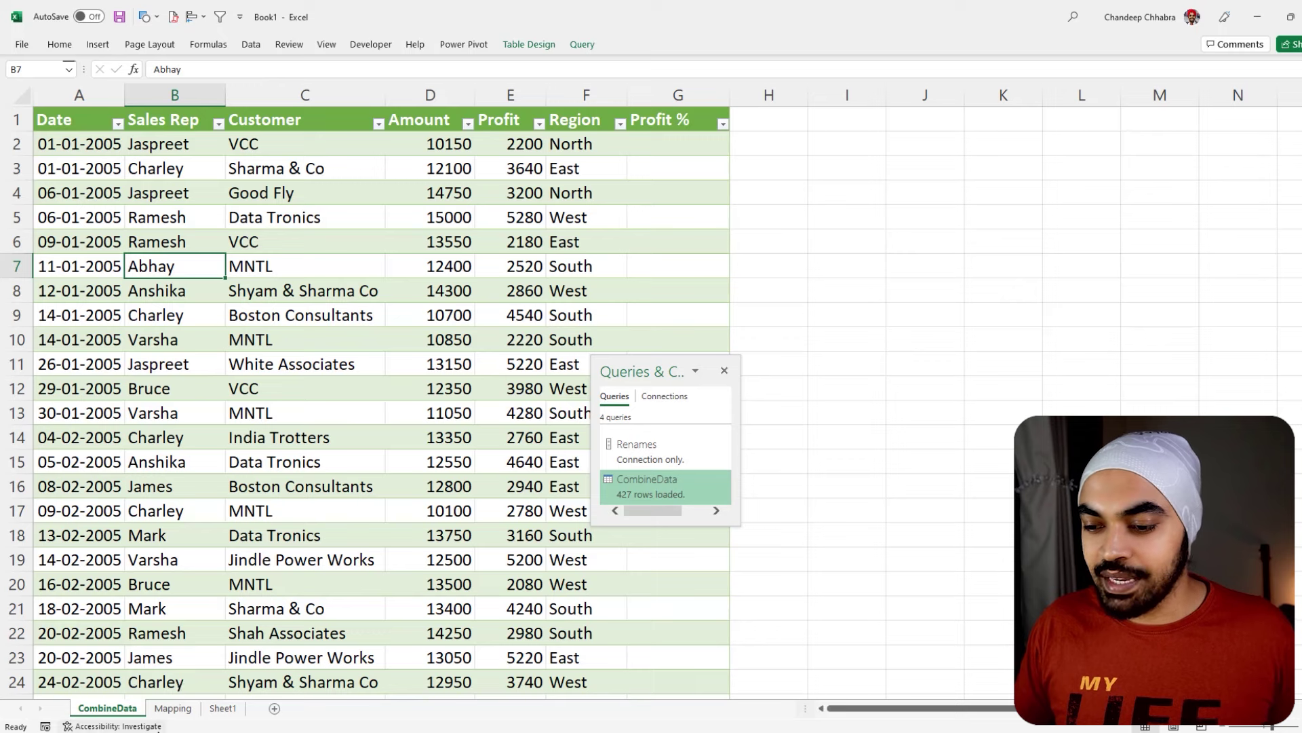
In the Year - 2005 workbook, add a Pct Profit header in G1 and the formula =E2/D2 in G2
mouse_move(149, 729)
left_click(220, 698)
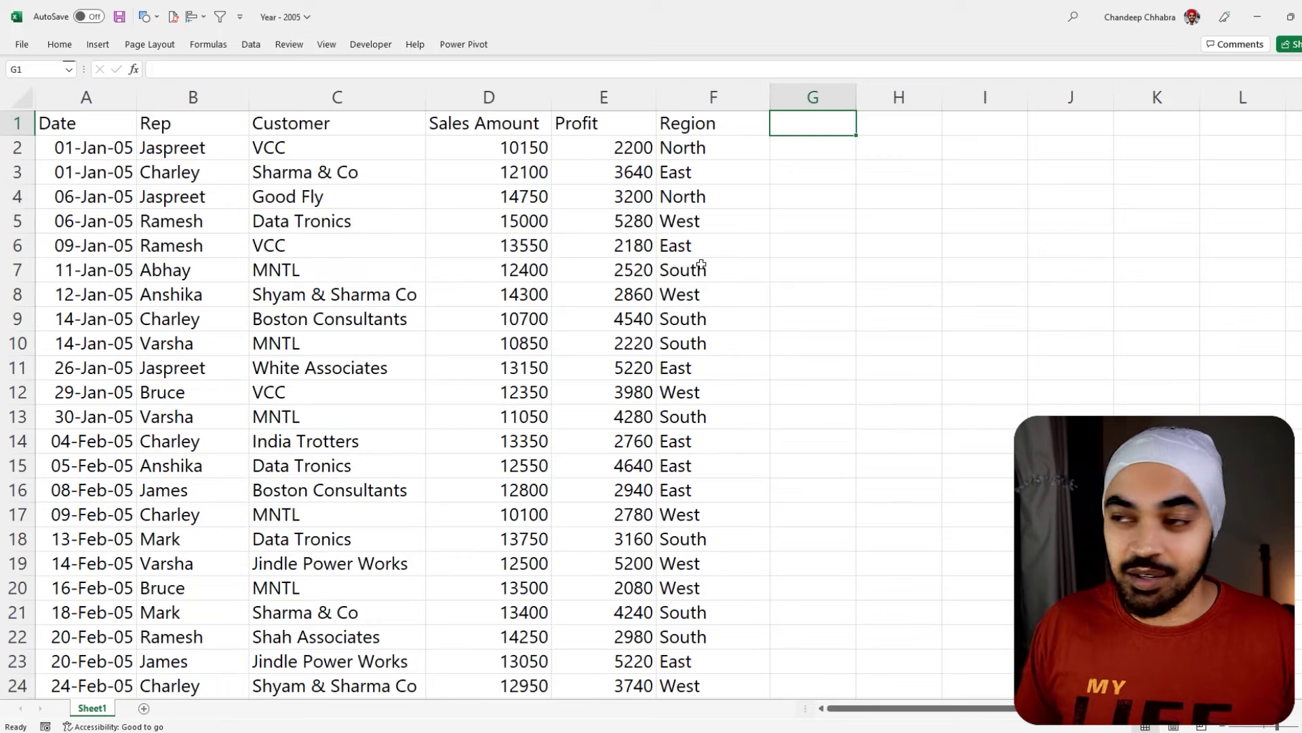
type("Pct")
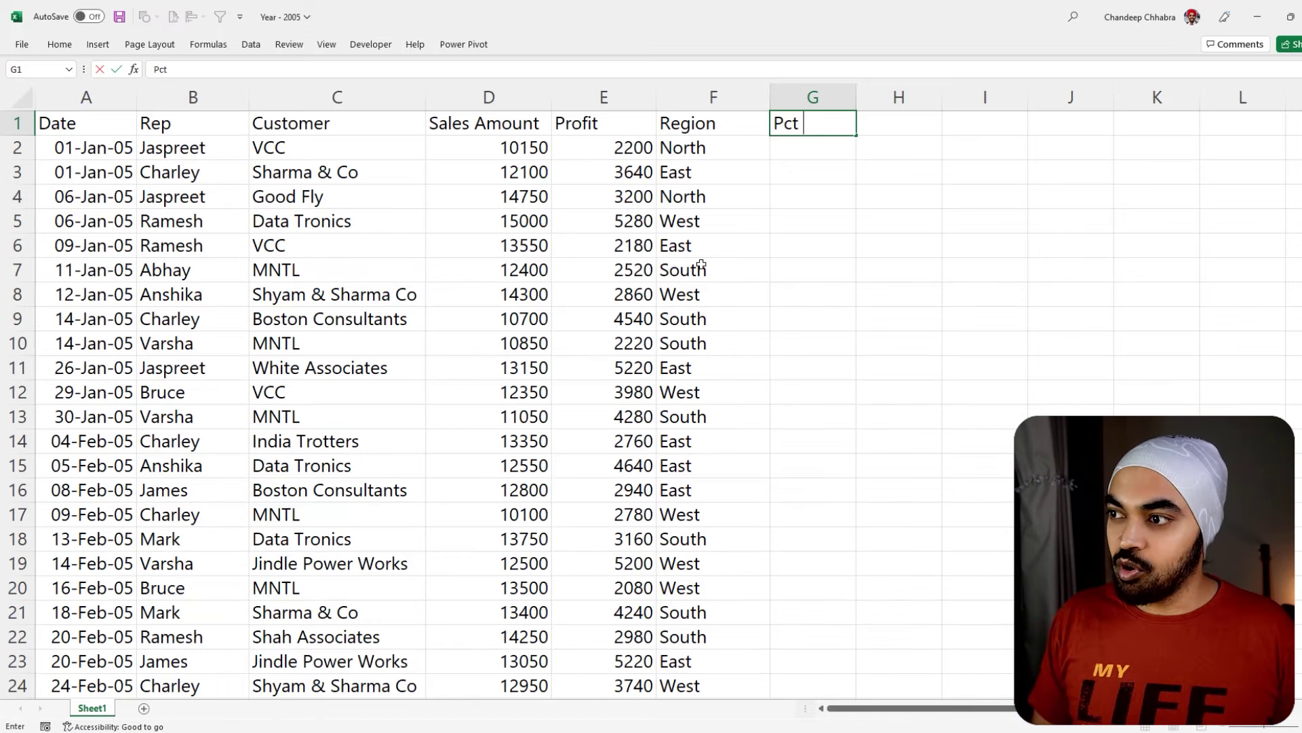
type(" Profit")
key("Return")
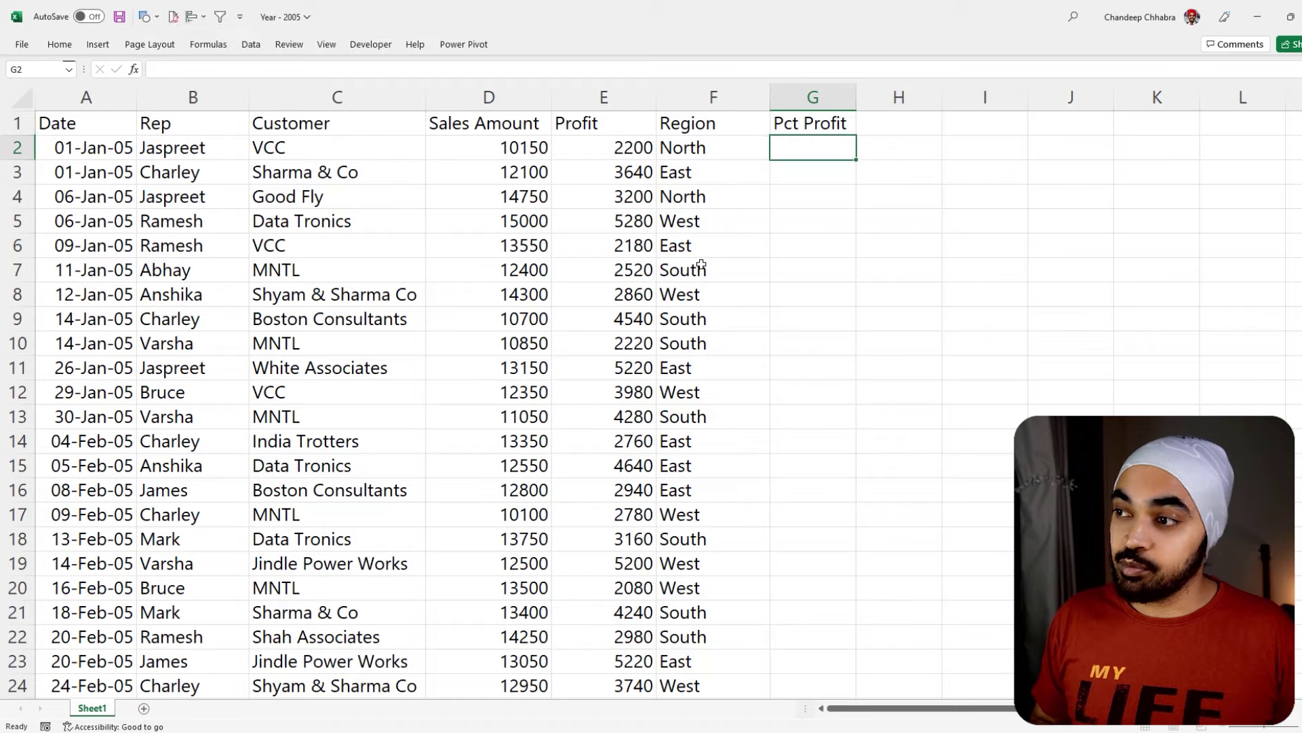
type("=")
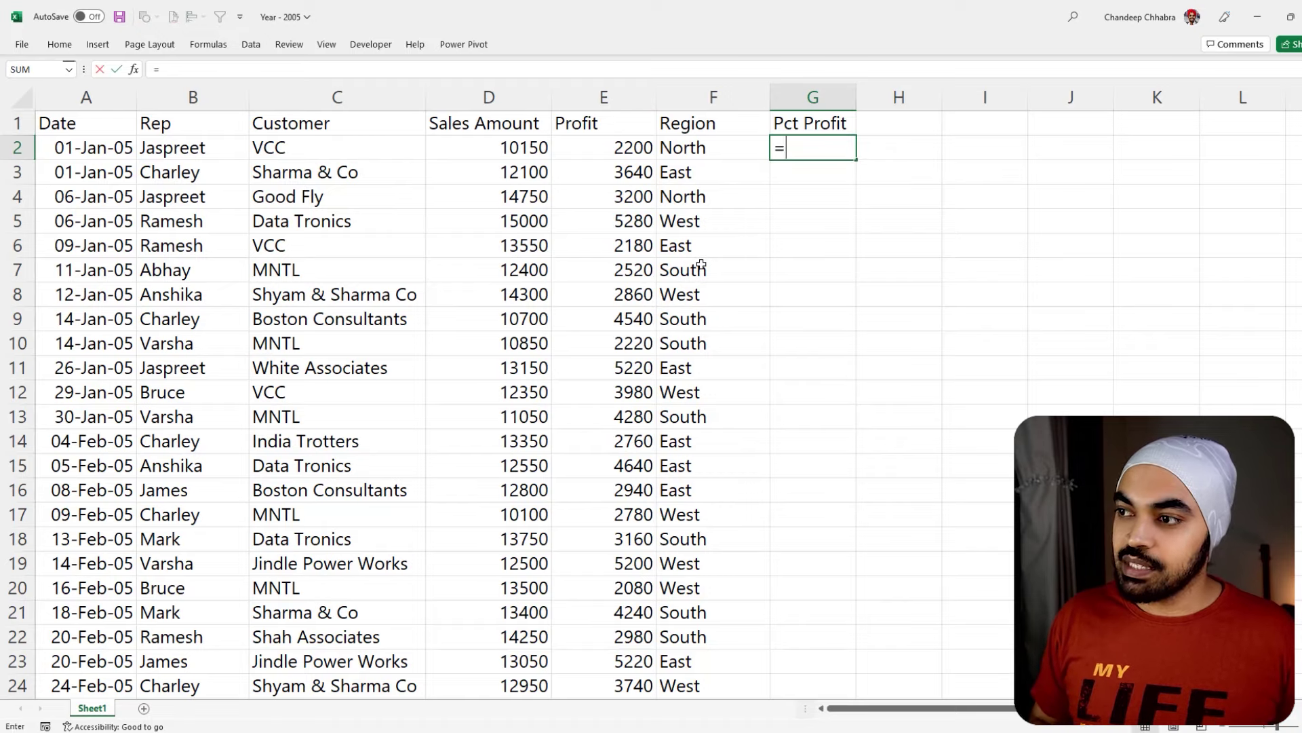
key("Left")
key("Left")
type("/")
key("Left")
key("Left")
key("Left")
key("ctrl+Return")
key("Left")
key("ctrl+Down")
Fill the ratio down to G143 as percentages, save the workbook, and return to Book1
key("Right")
key("ctrl+shift+Up")
key("ctrl+d")
key("ctrl+shift+5")
key("ctrl+Up")
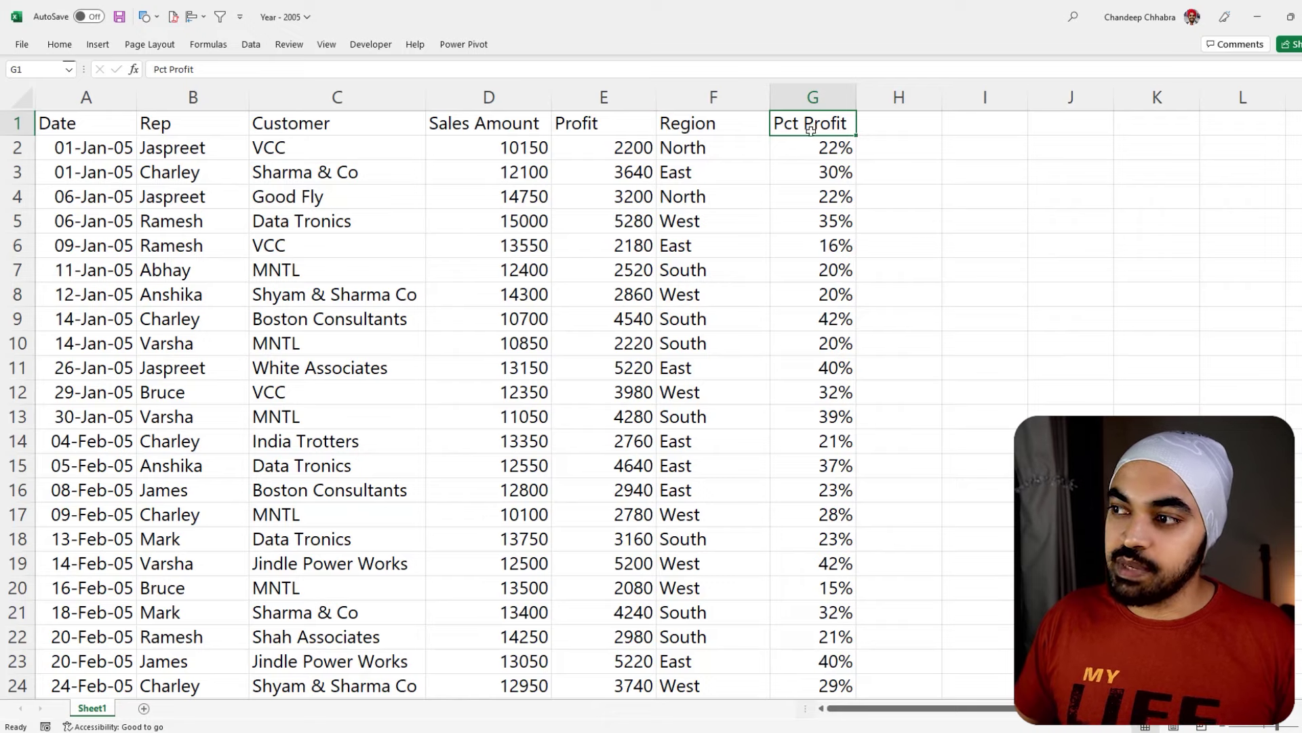
key("ctrl+s")
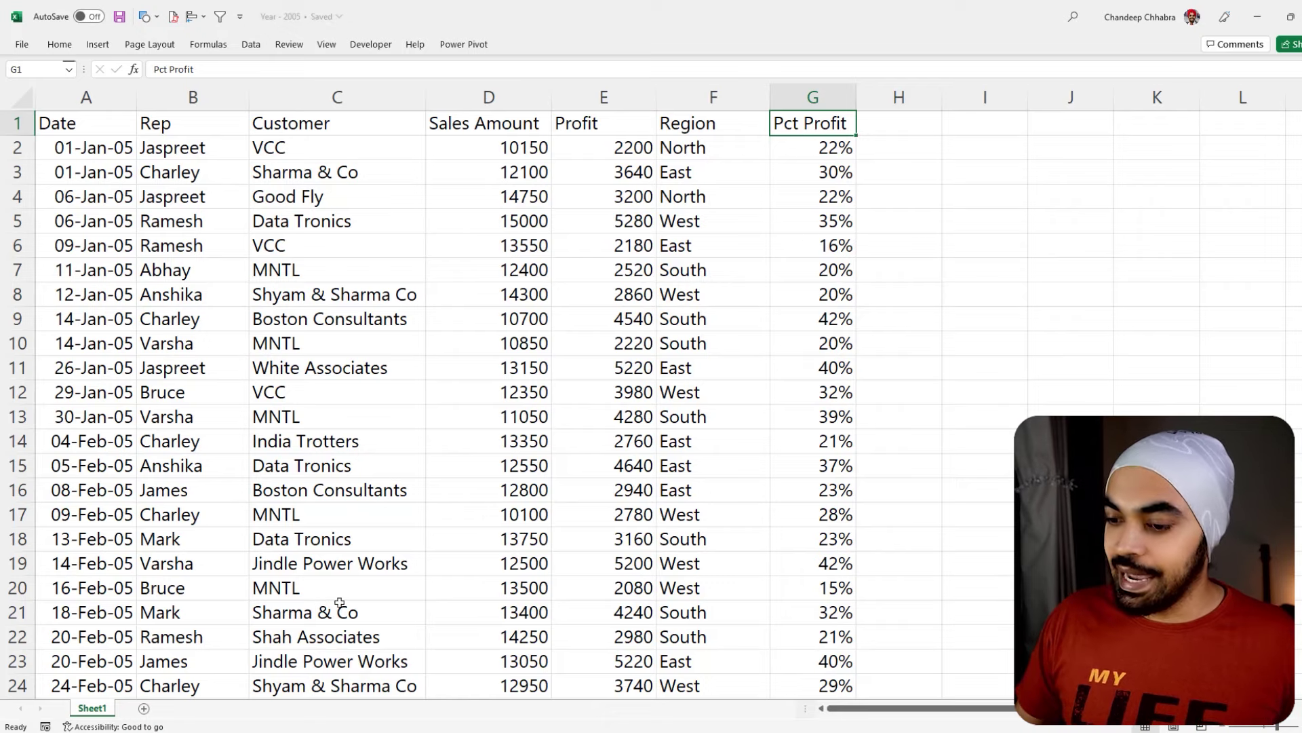
left_click(1290, 17)
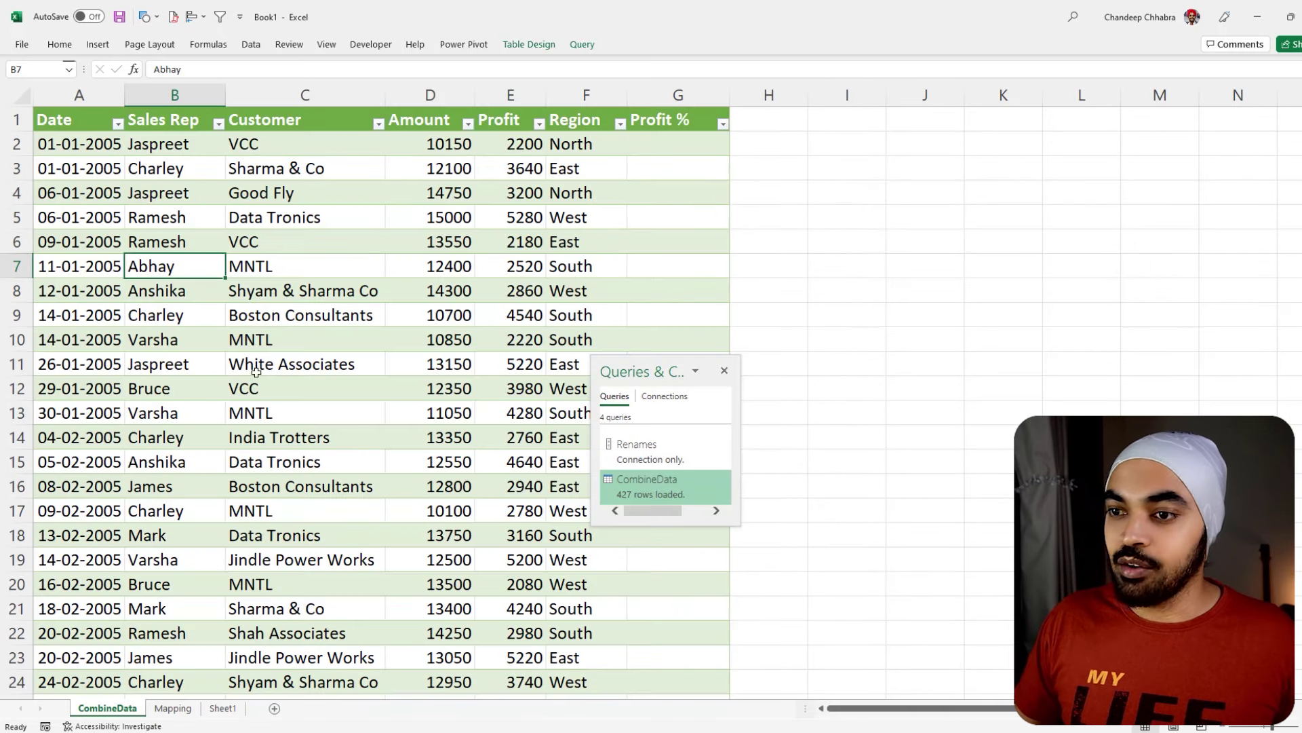
Refresh the Mapping table so the new Pct Profit header appears in its list
left_click(184, 707)
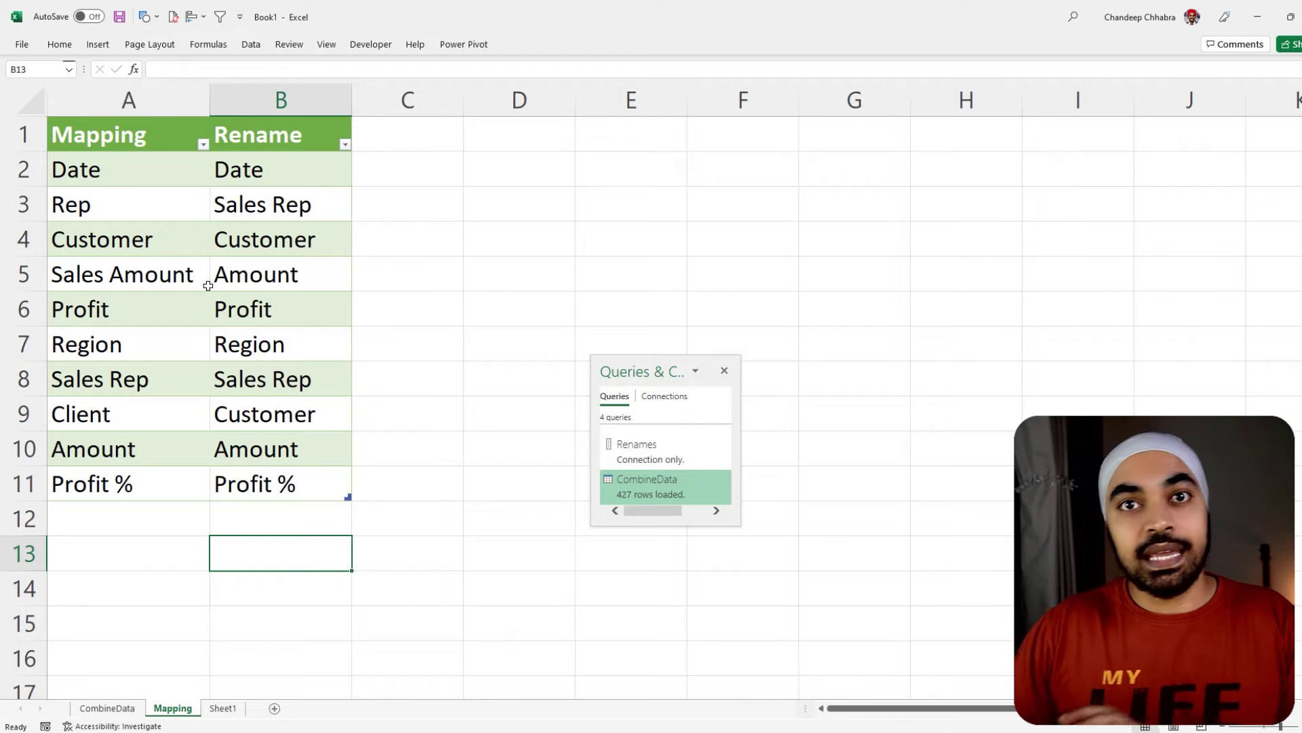
right_click(174, 274)
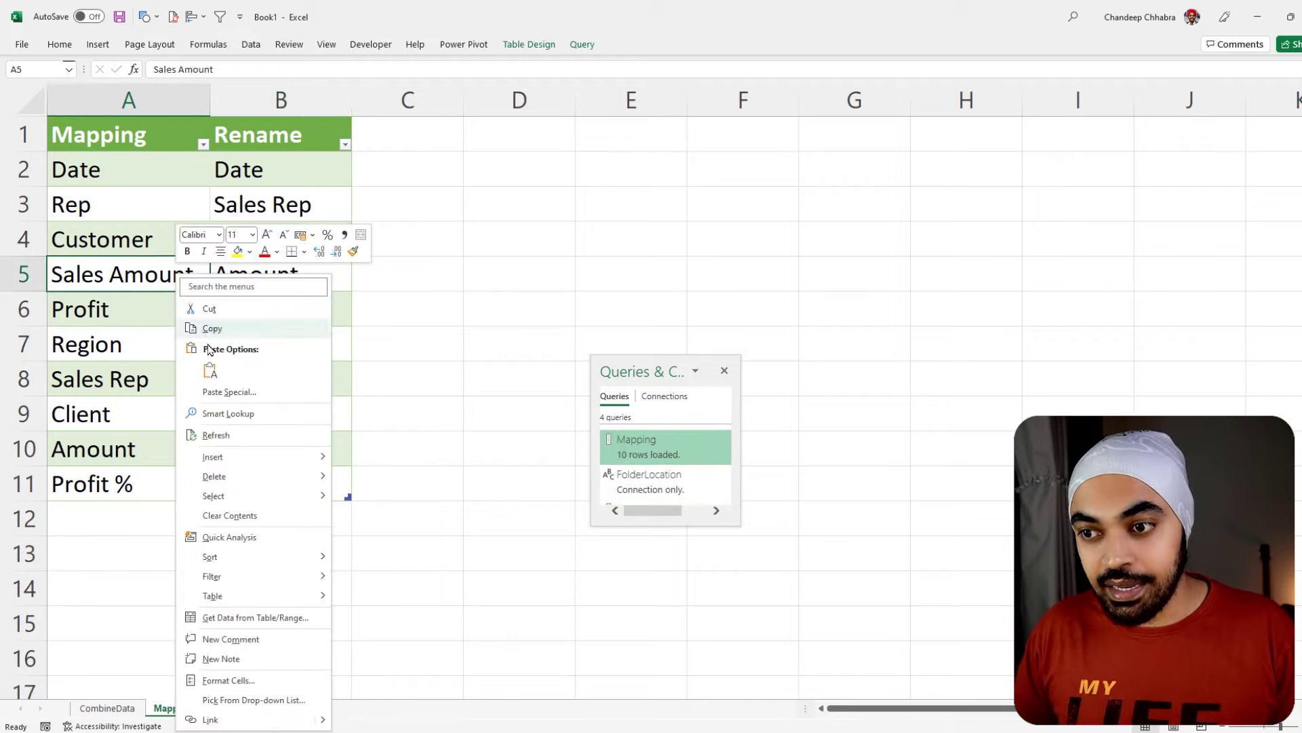
left_click(215, 438)
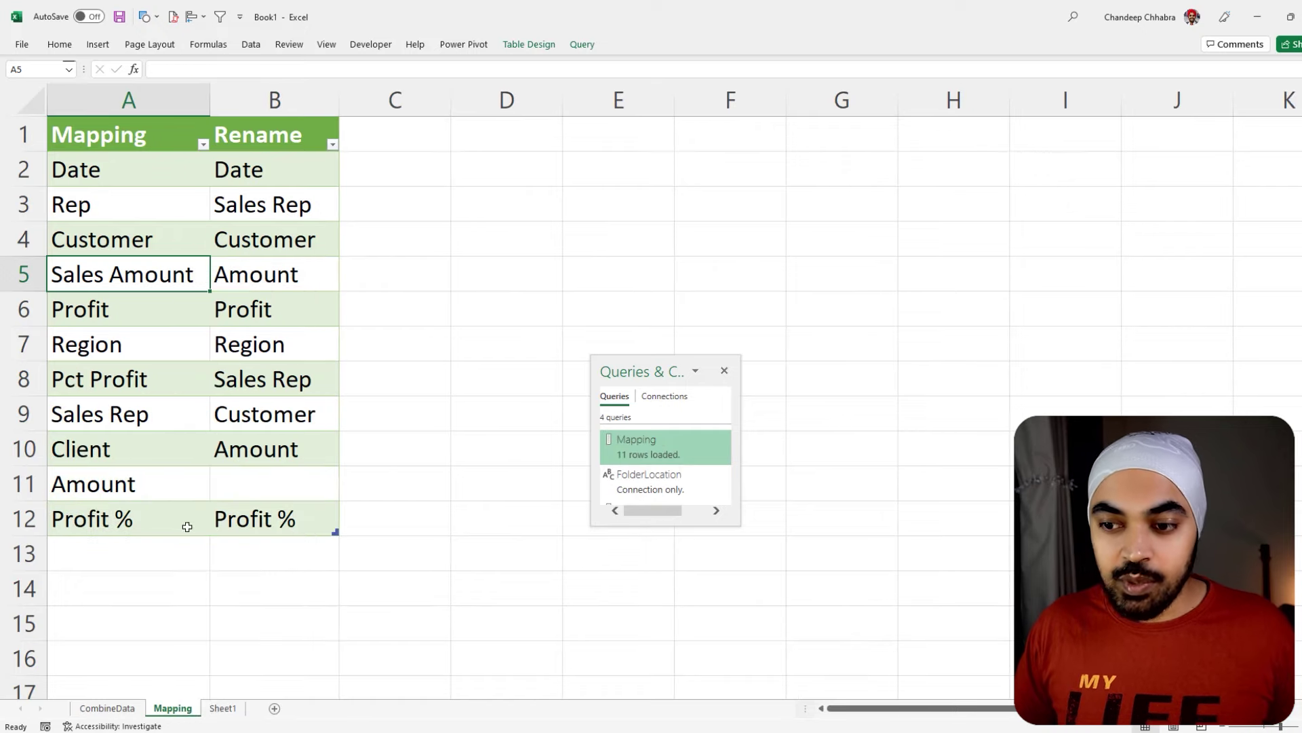
left_click(116, 388)
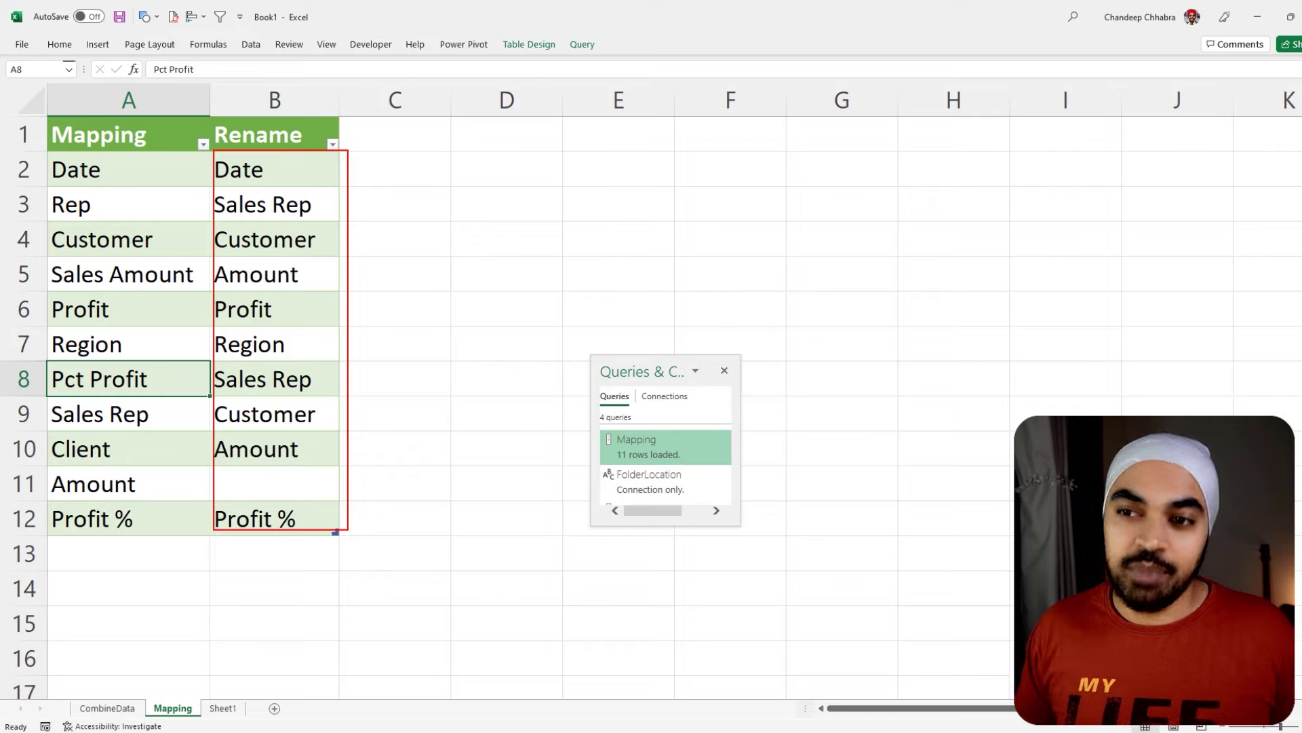
Map Pct Profit to Profit% in the Rename column
left_click(268, 174)
left_click(101, 169)
key("Tab")
key("Tab")
key("Tab")
key("Tab")
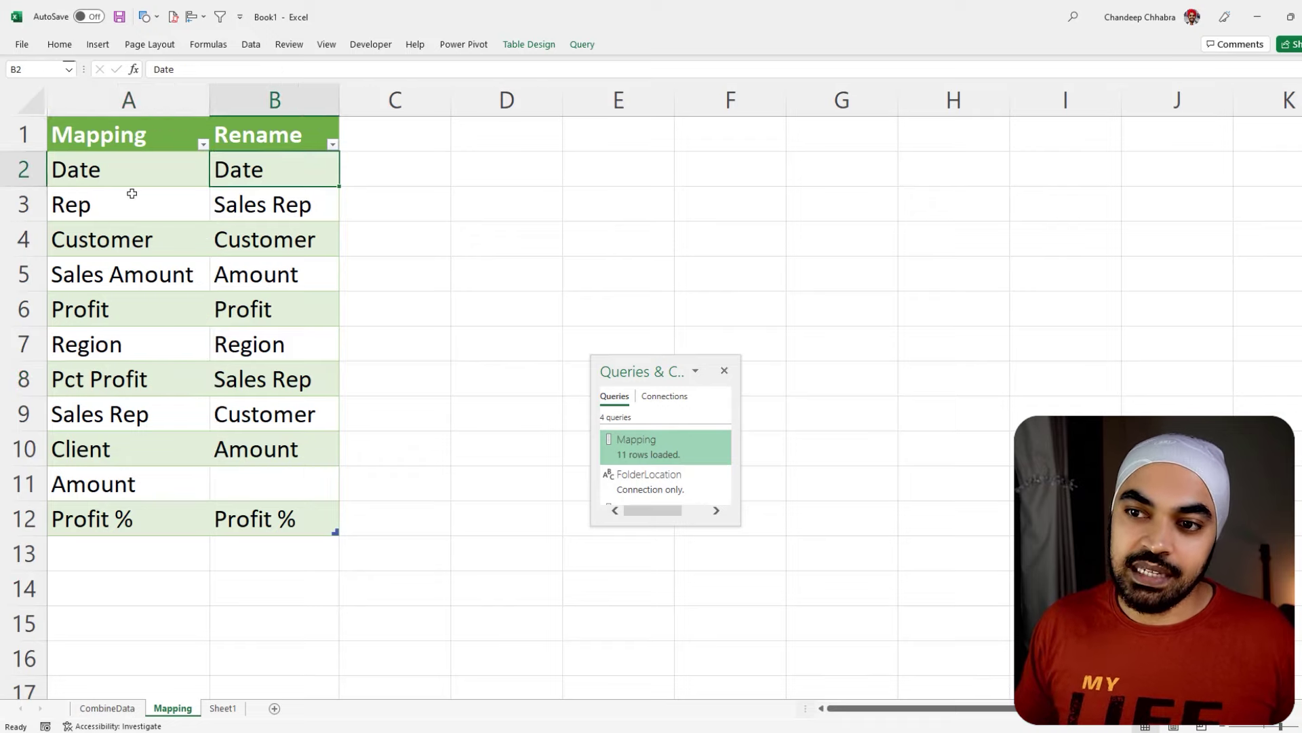
key("Tab")
key("Tab")
key("Tab")
key("Tab")
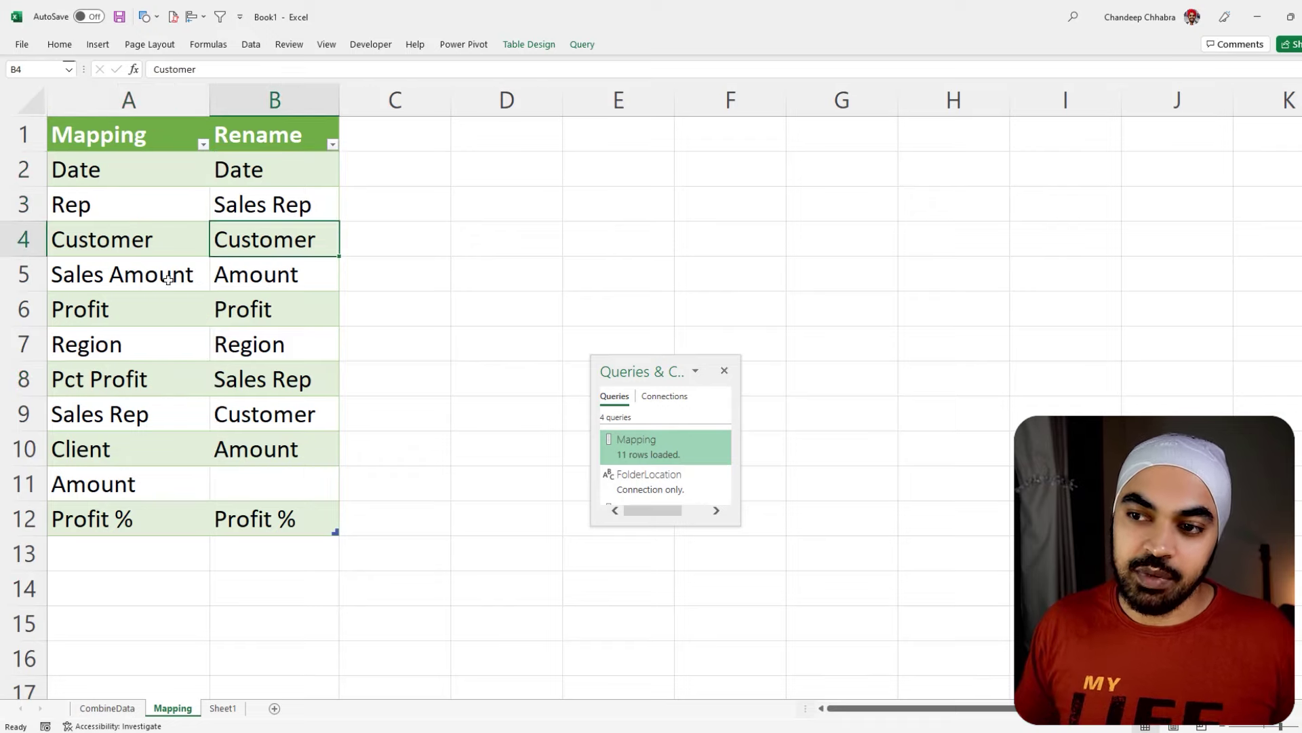
key("Tab")
key("Tab")
key("Tab")
key("Tab")
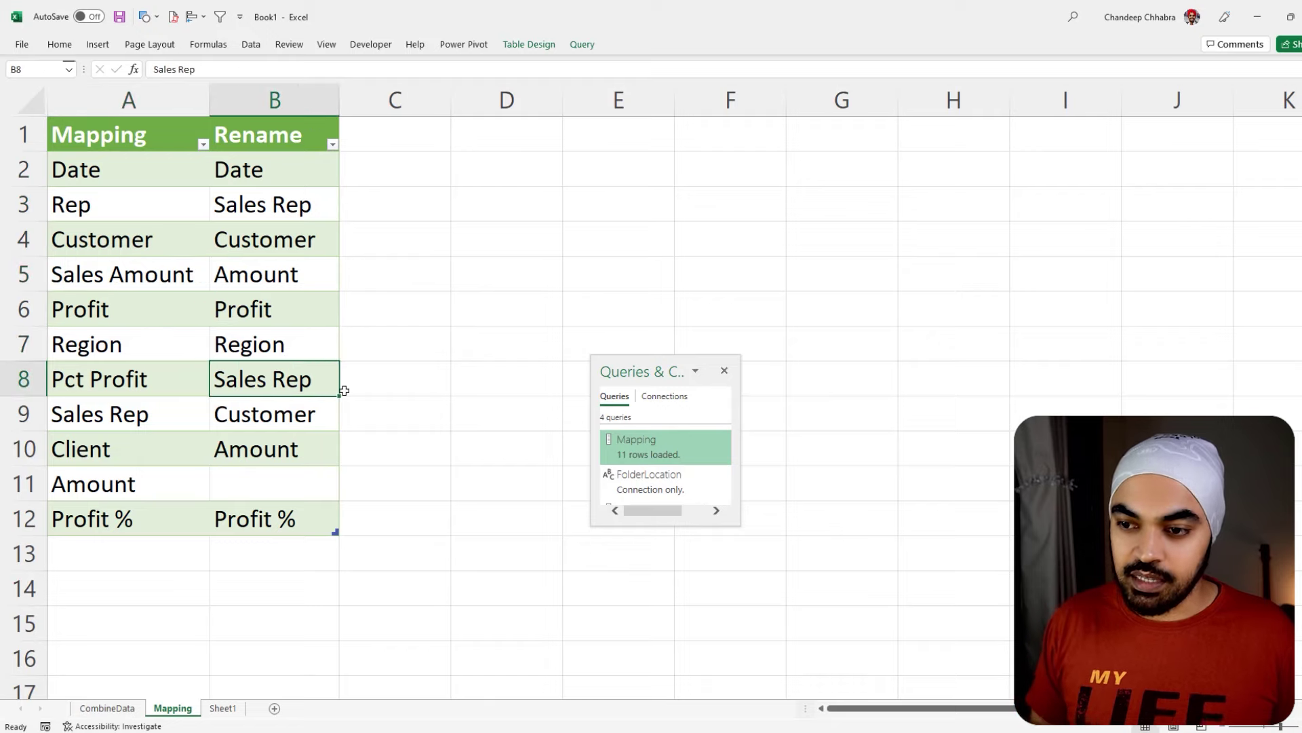
type("Profit%")
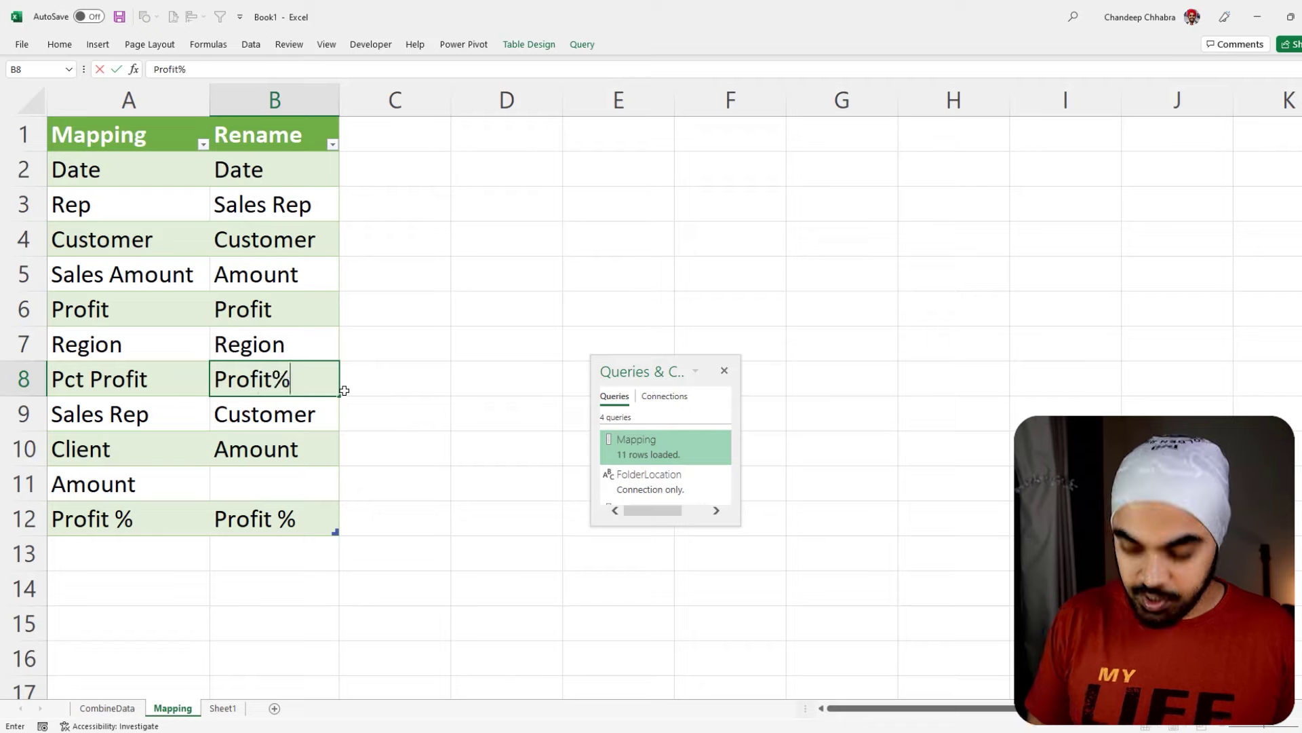
key("Return")
Fill the following rename cells with Sales Rep, Customer and Amount
type("Sales Rep")
key("Return")
type("Customer")
key("Return")
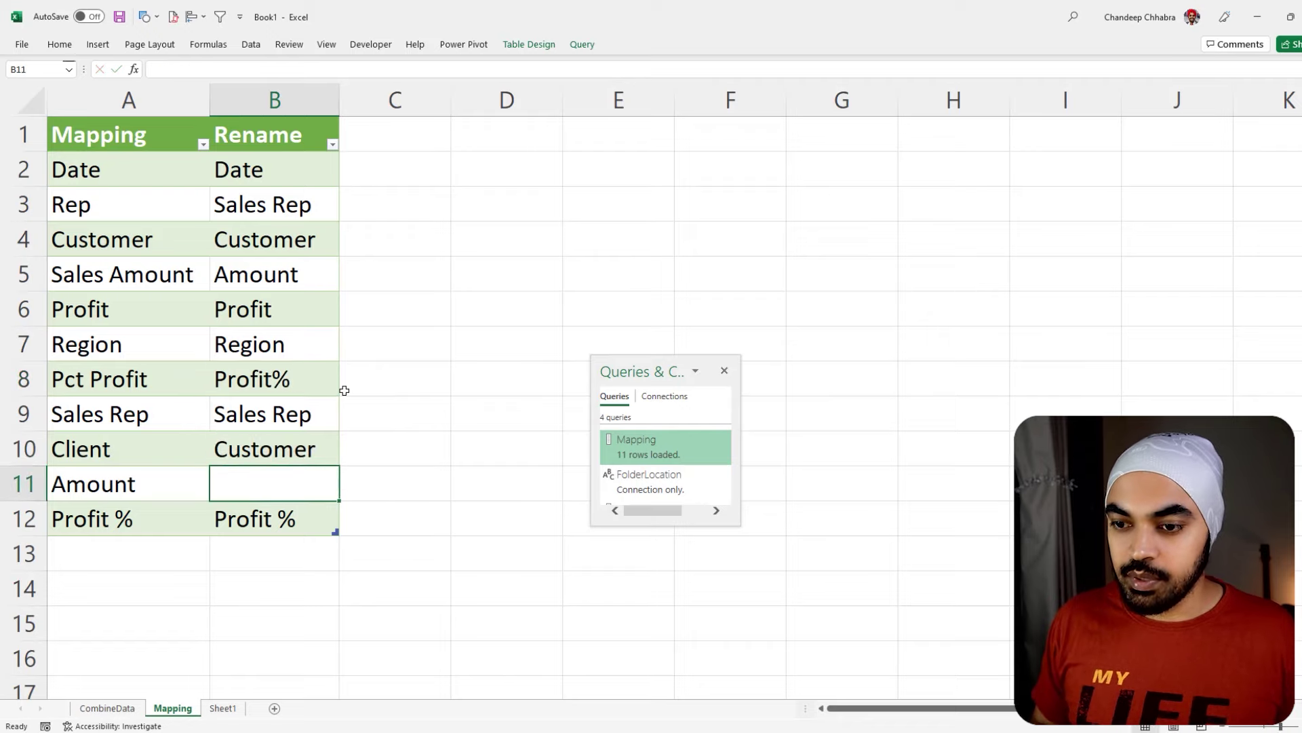
type("Amount")
key("Return")
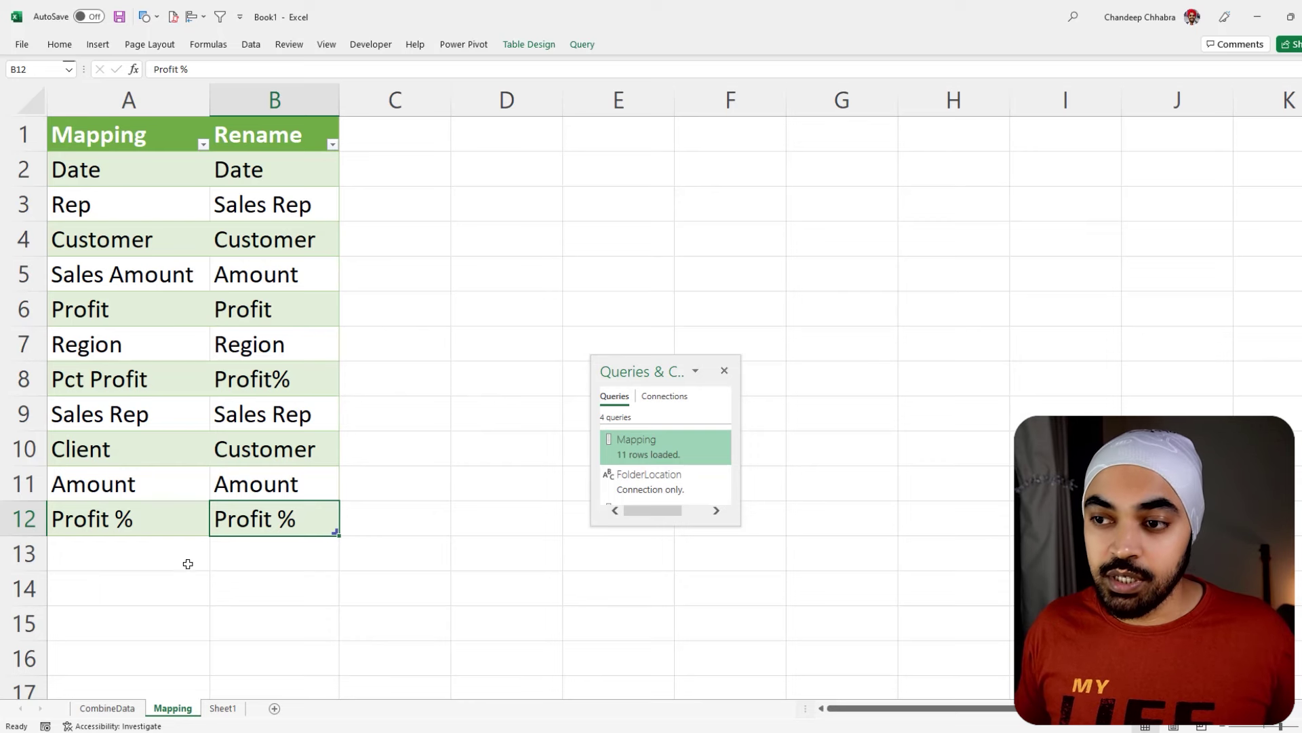
Refresh the CombineData table to get a Profit% column of 2005 ratios, then return to Mapping
left_click(109, 708)
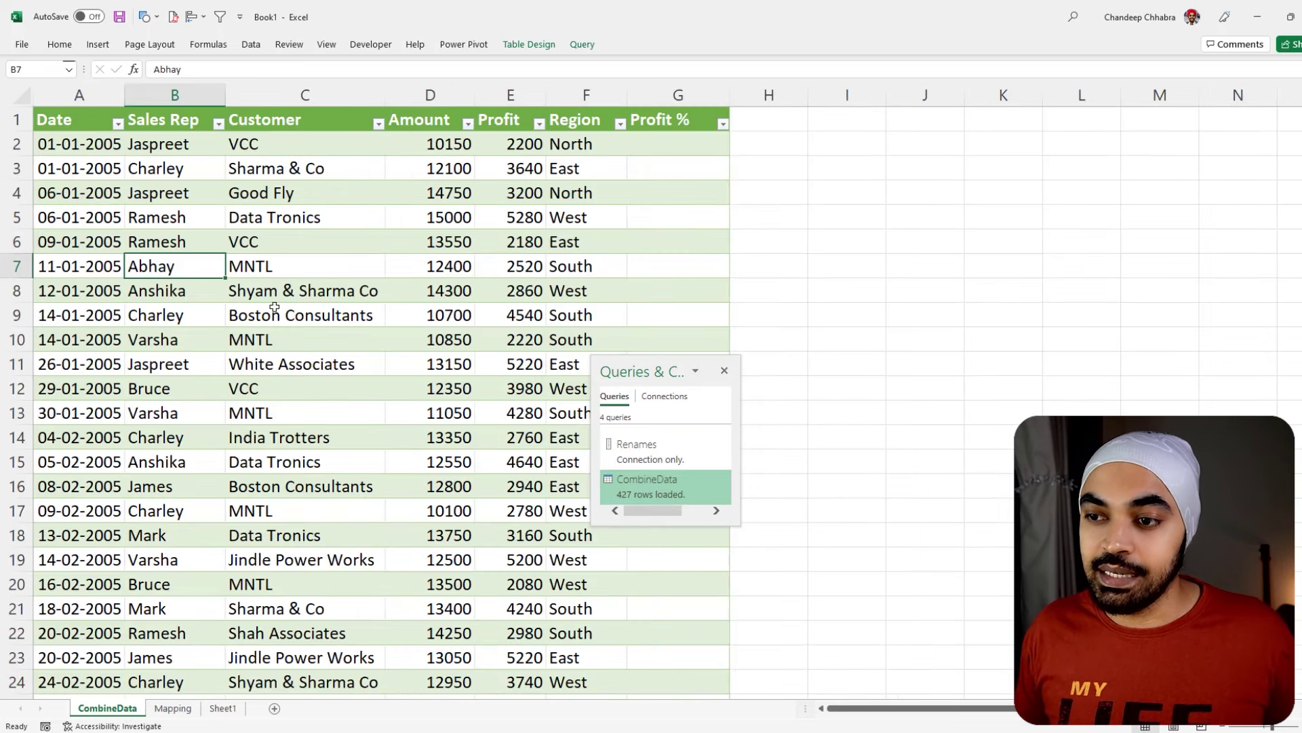
right_click(384, 209)
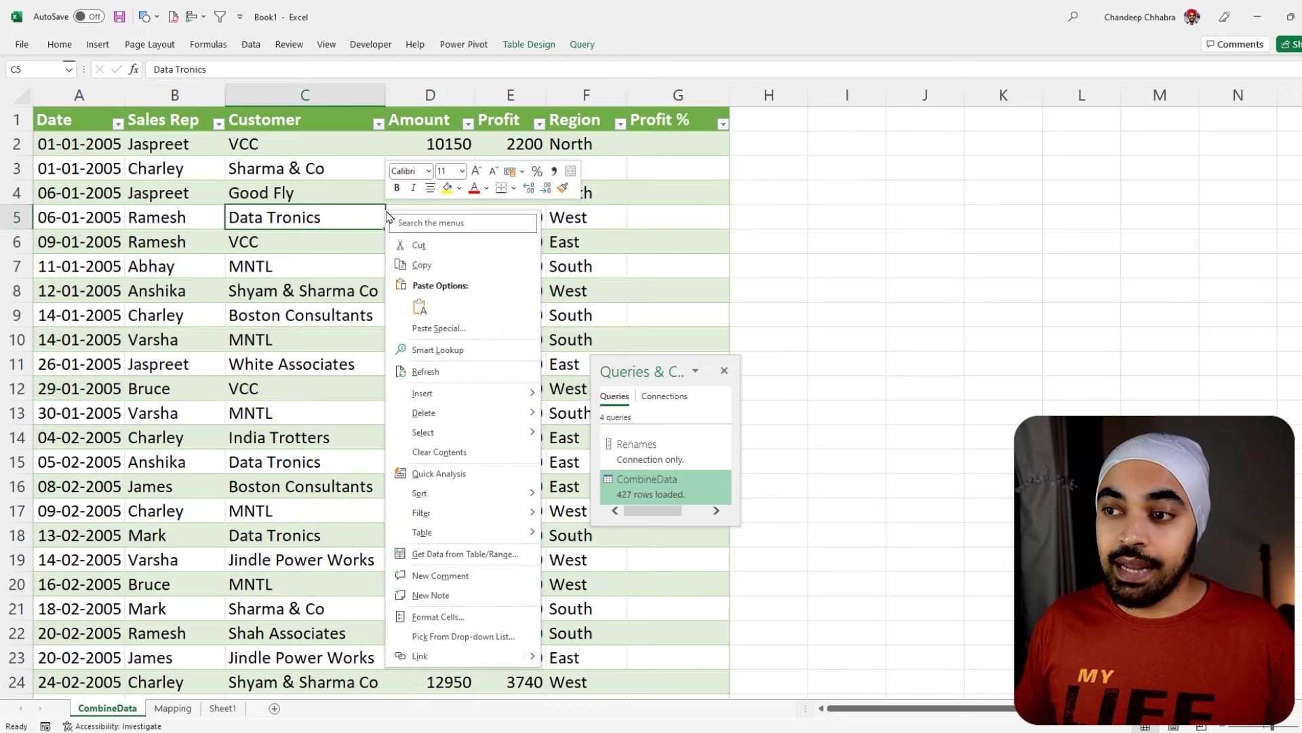
left_click(425, 372)
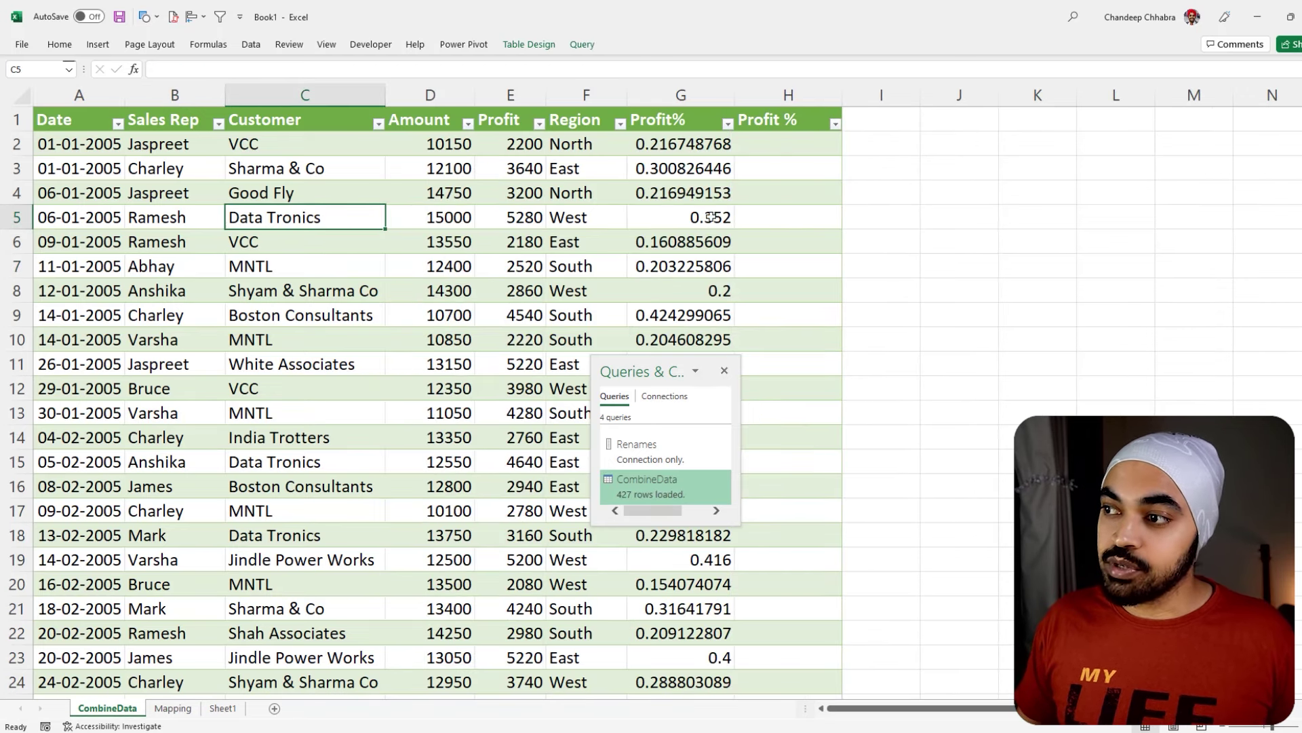
left_click_drag(627, 91, 734, 318)
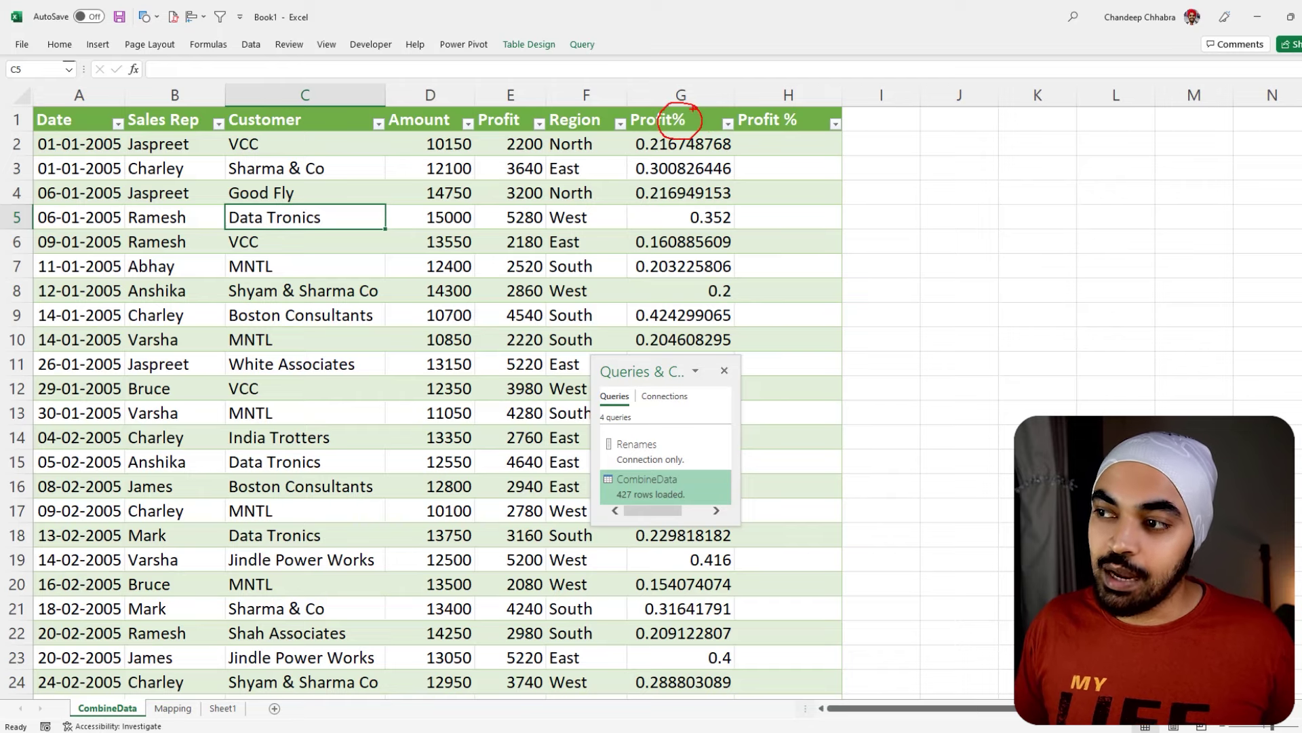
left_click(173, 708)
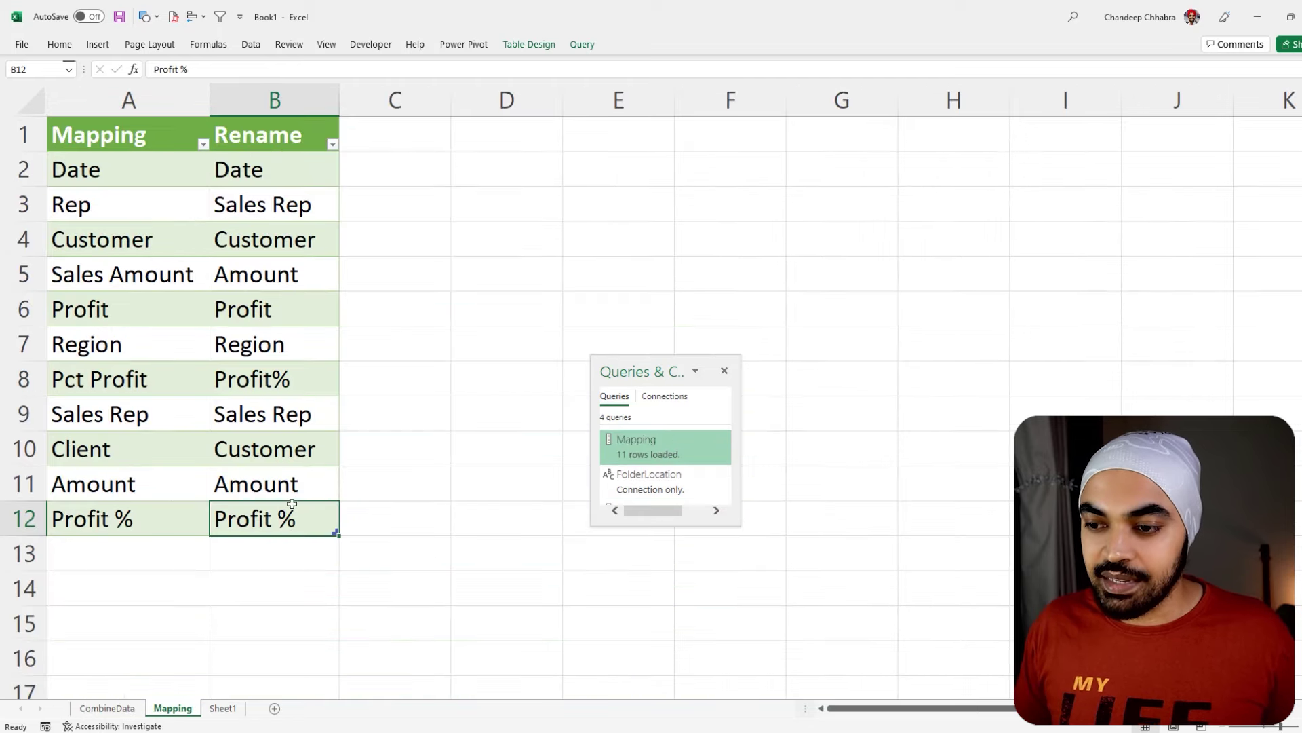
Change the Pct Profit rename value to 'Profit %' to match the existing entry
double_click(268, 377)
left_click(372, 380)
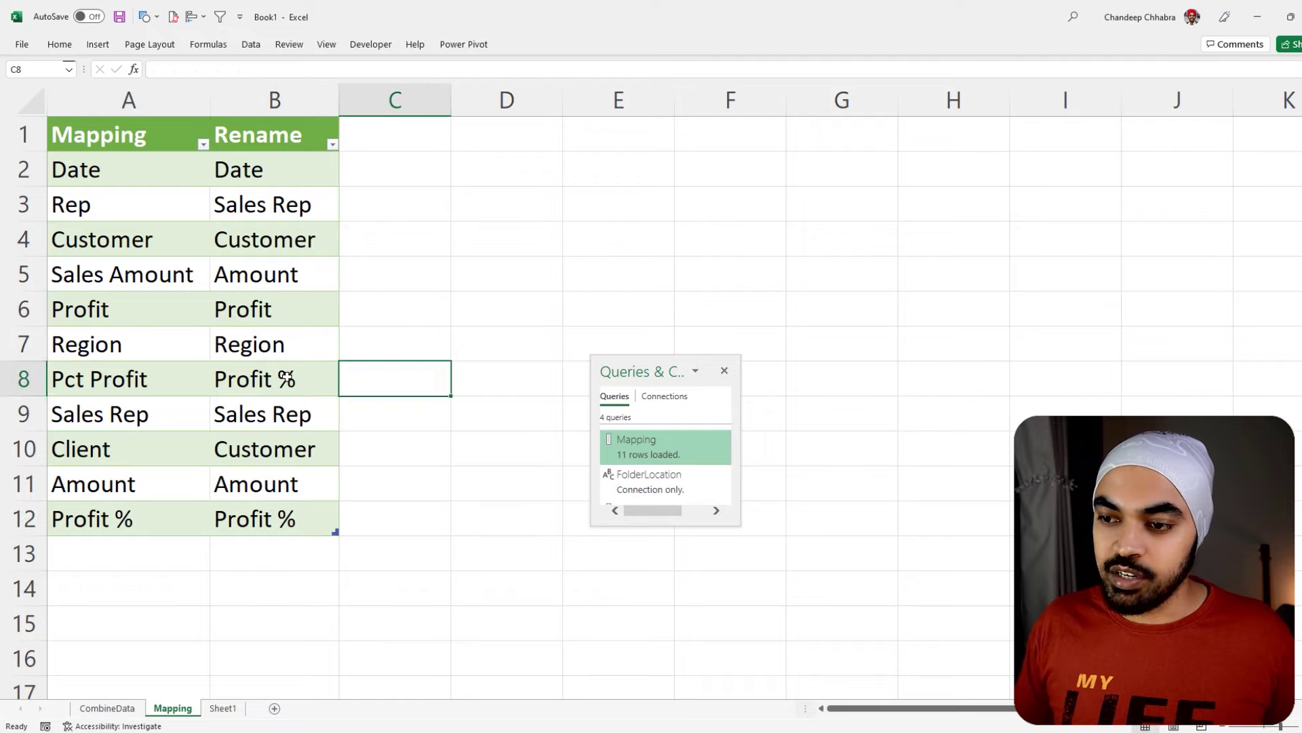
left_click(280, 378)
left_click(274, 519)
left_click(273, 372)
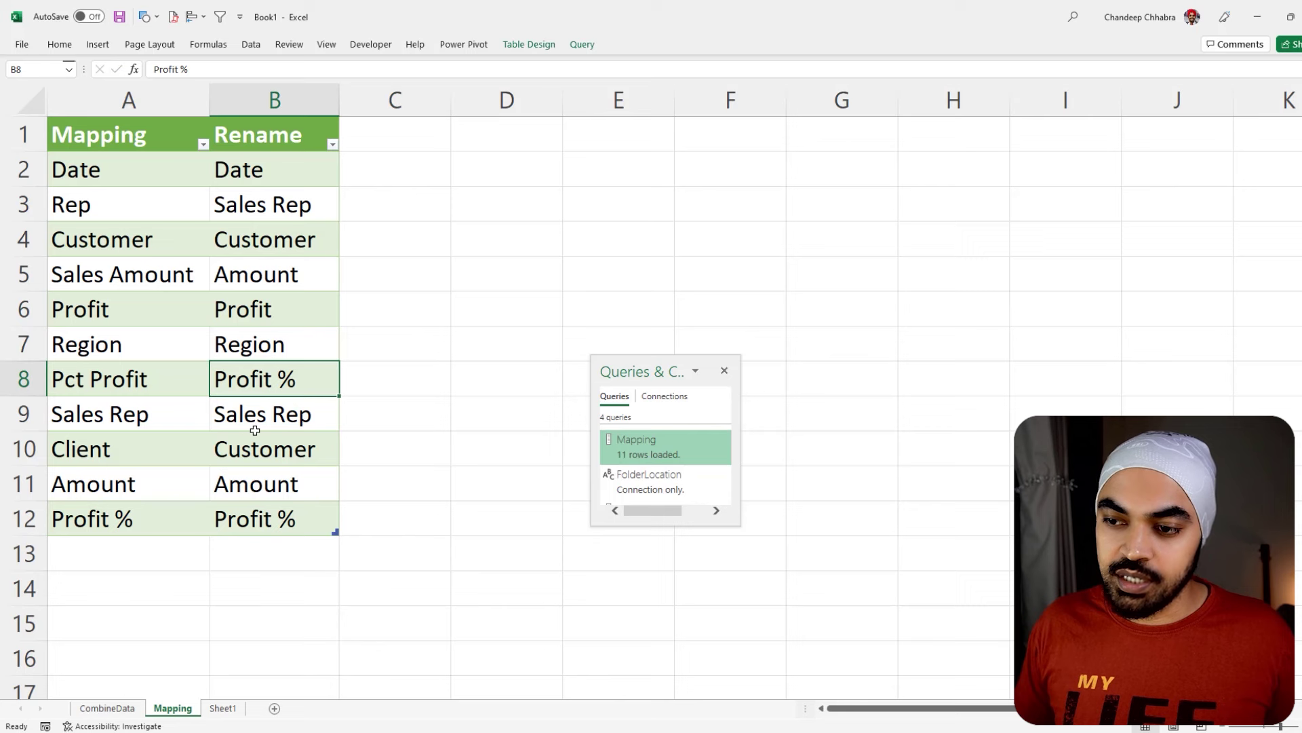
Refresh the CombineData table so a single Profit % column holds the ratios
left_click(107, 707)
right_click(504, 247)
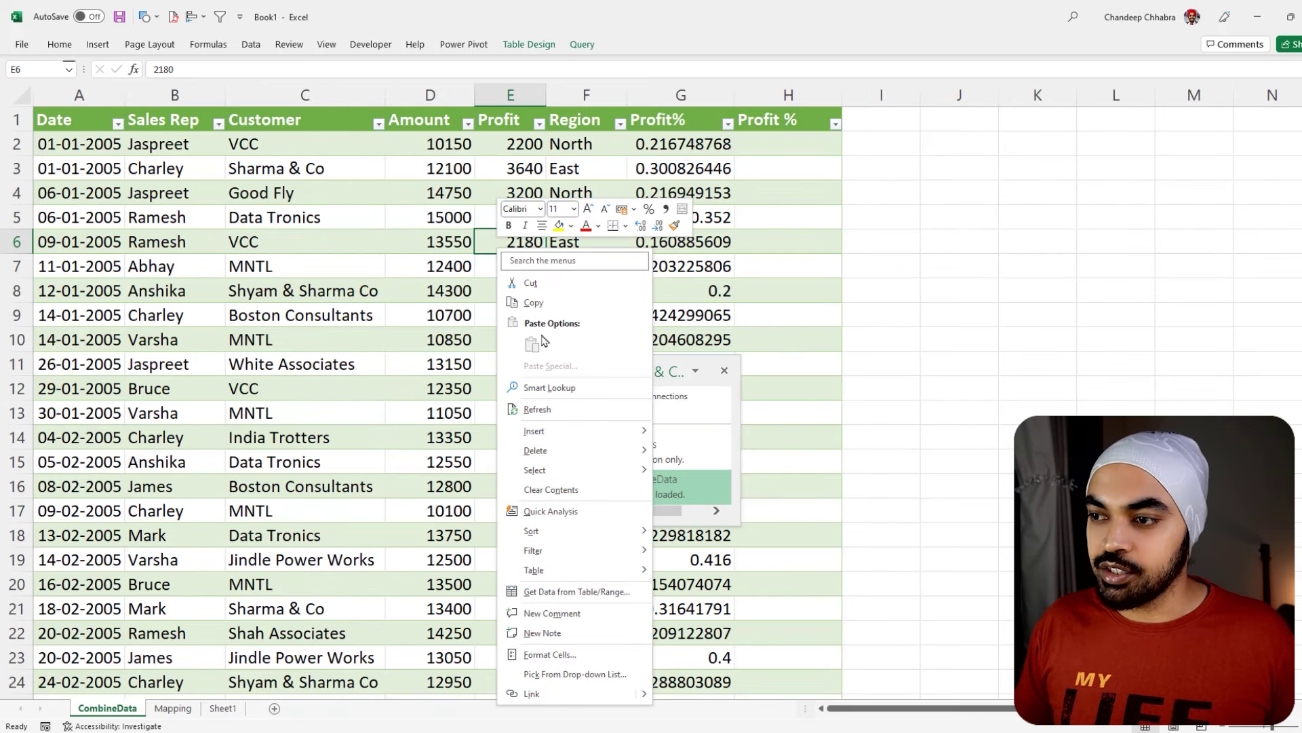
left_click(538, 409)
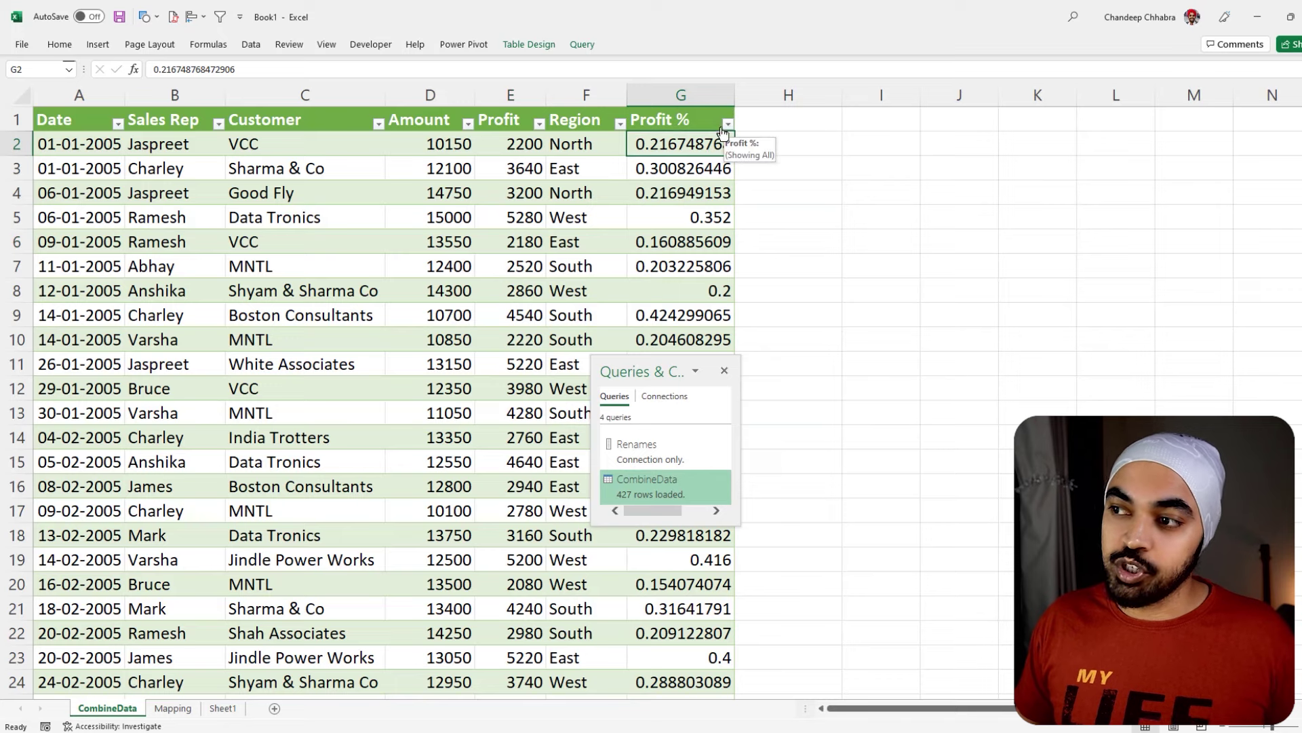
left_click_drag(63, 145, 67, 417)
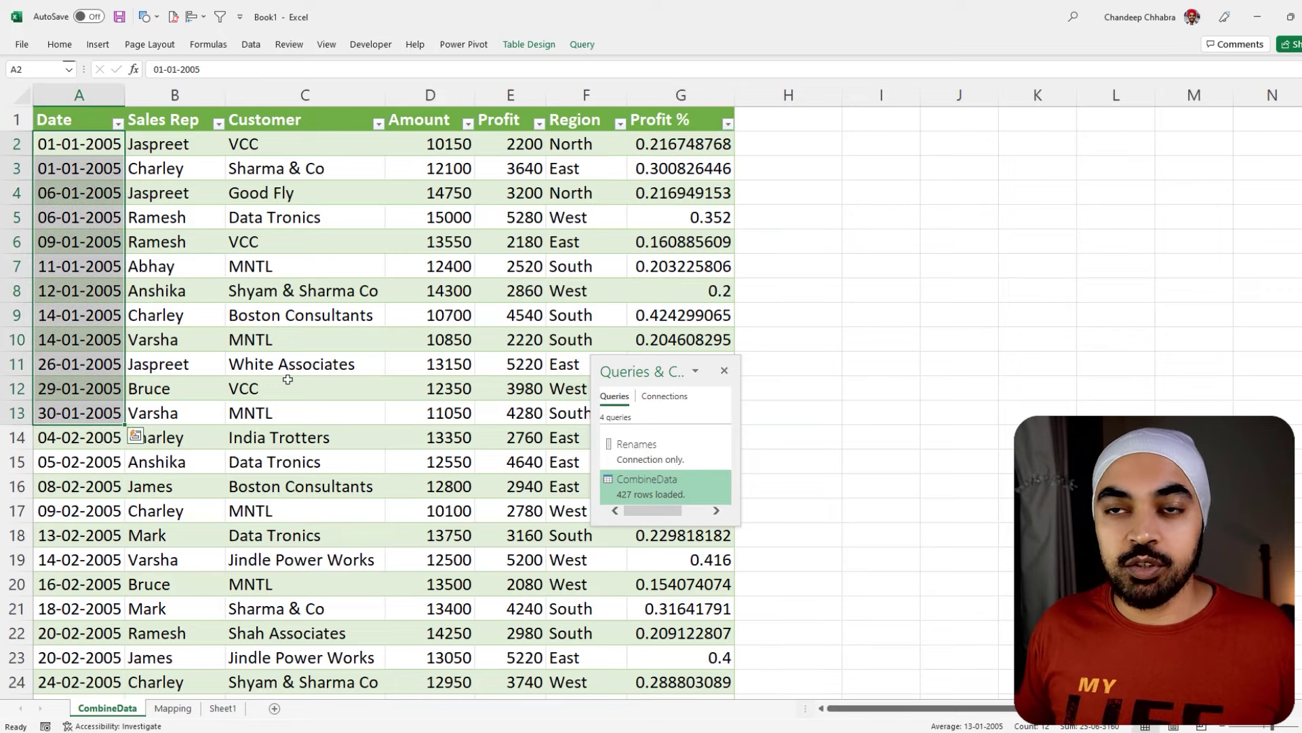
left_click(340, 365)
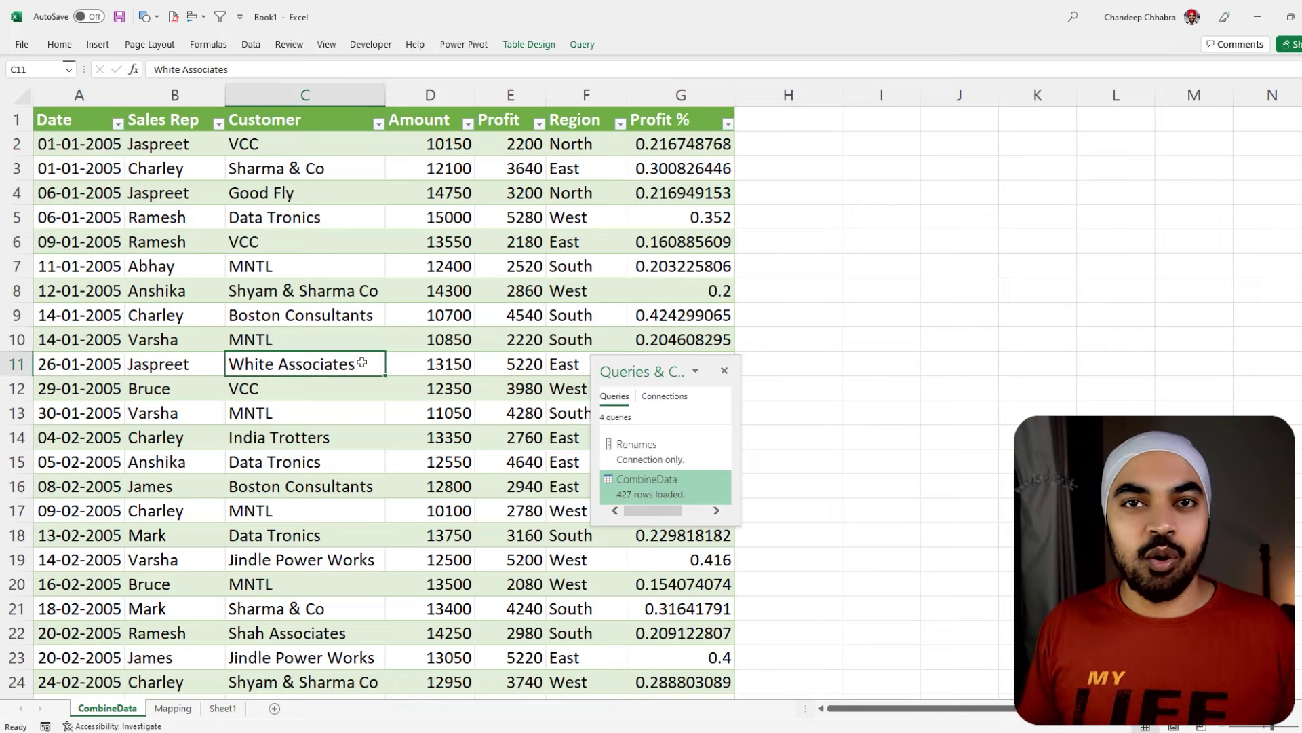